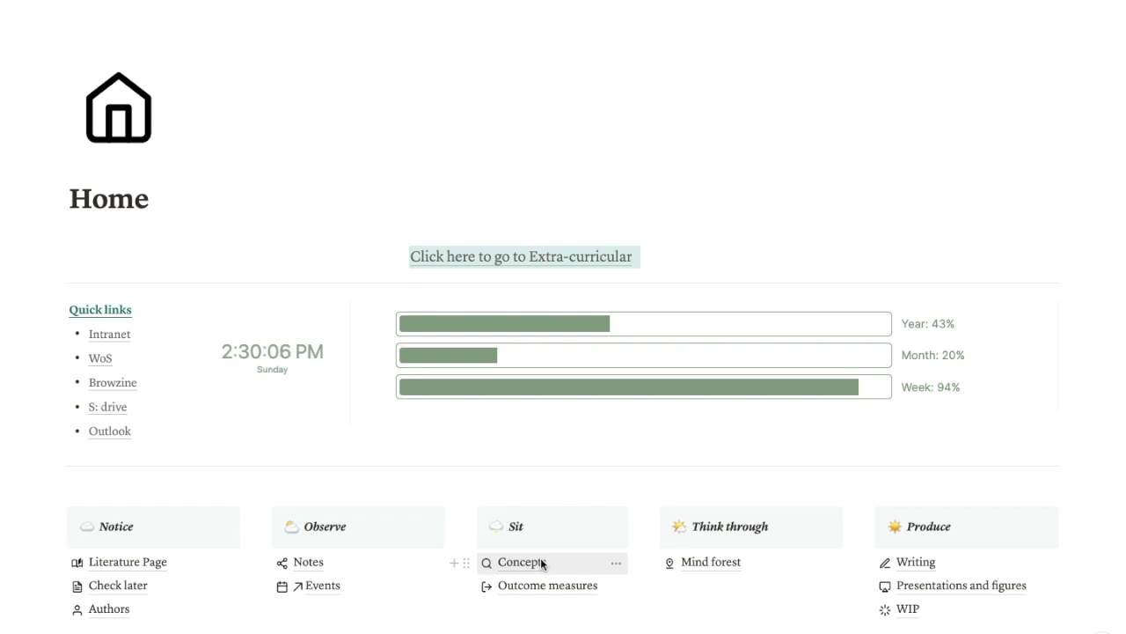
Look over the sections of the Home page and open the Tasks page.
scroll(540, 562, "down", 3)
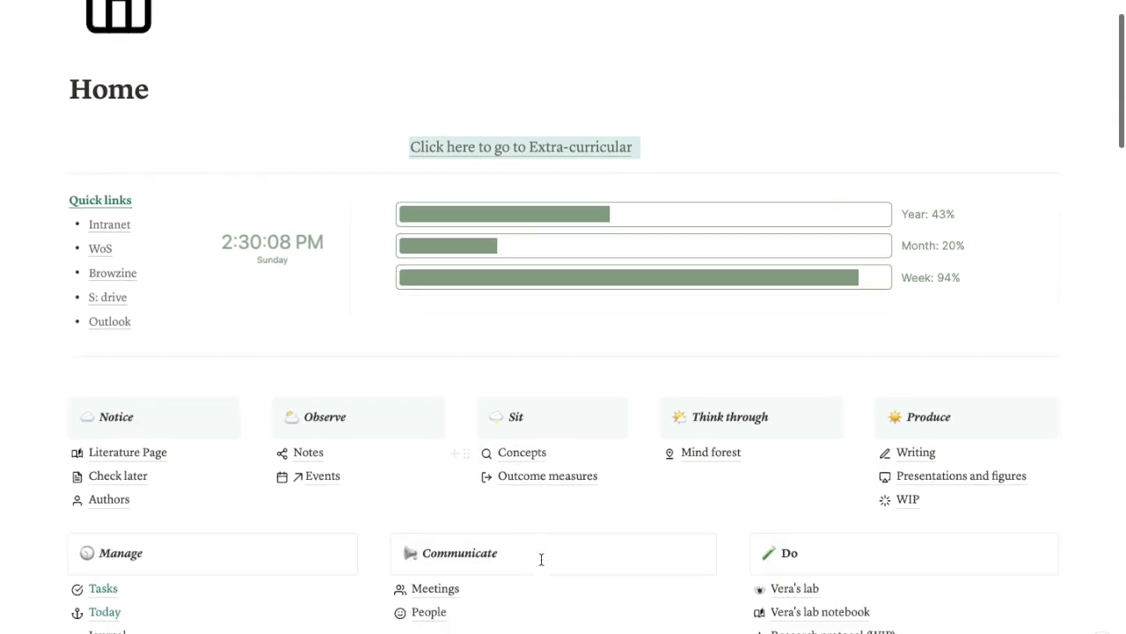
scroll(542, 564, "up", 3)
scroll(542, 564, "down", 5)
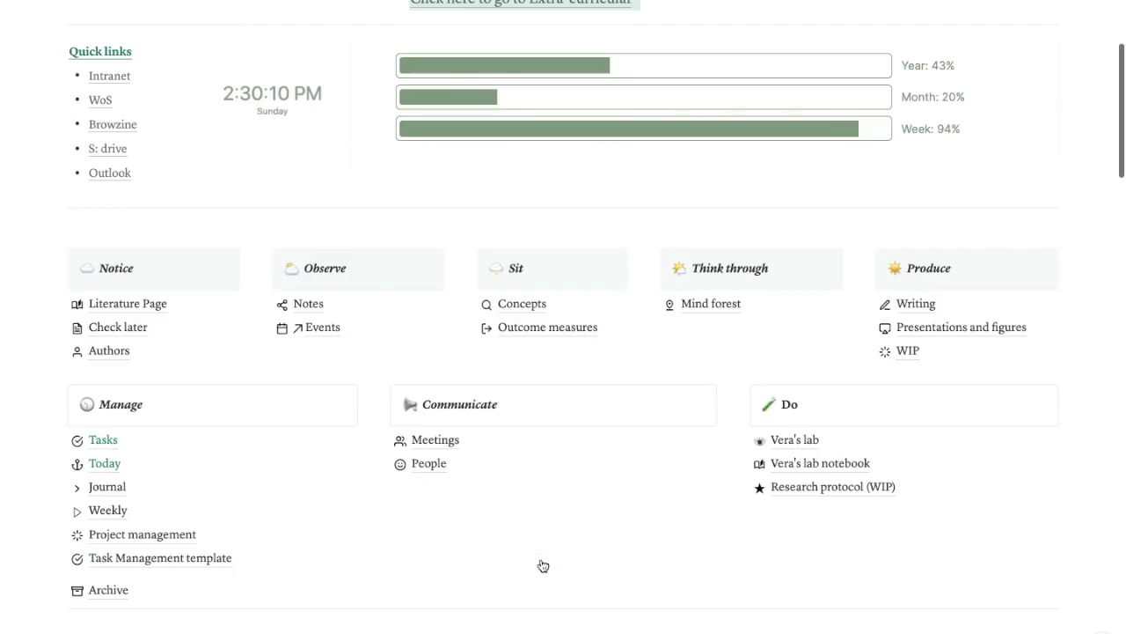
left_click(103, 440)
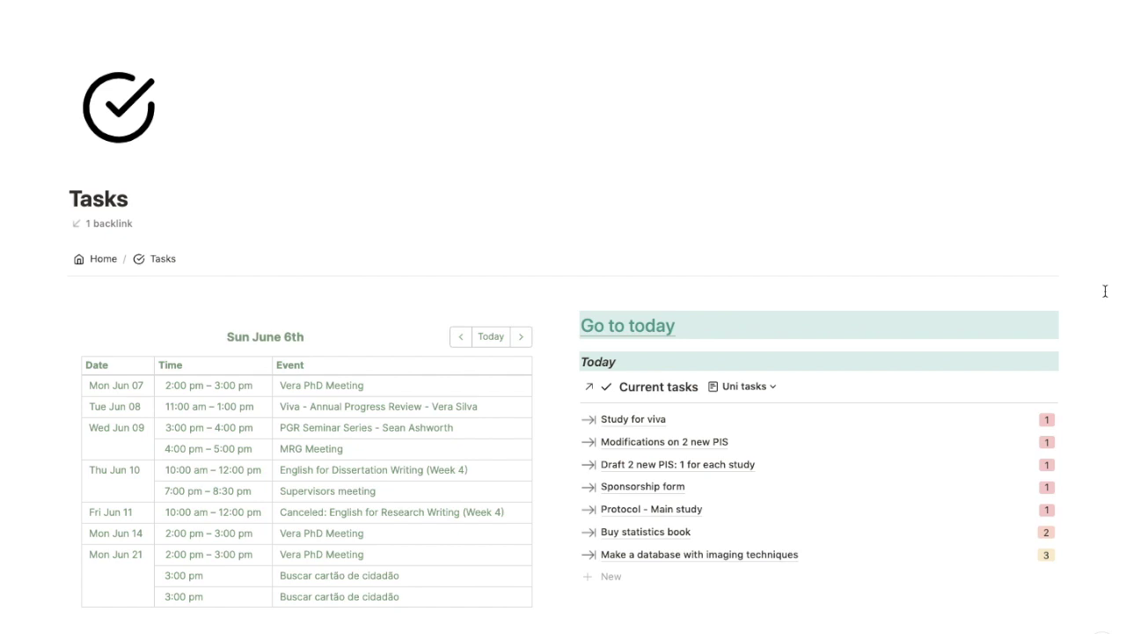
Review the filter conditions and sort order of the Uni tasks list under Today.
scroll(1105, 291, "down", 3)
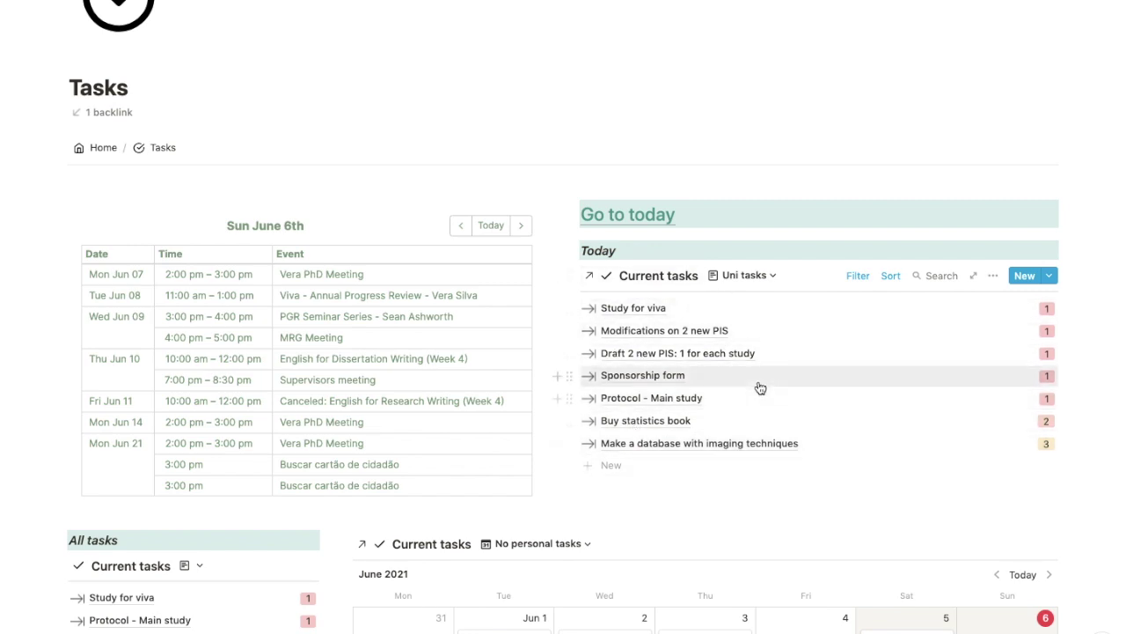
left_click(858, 278)
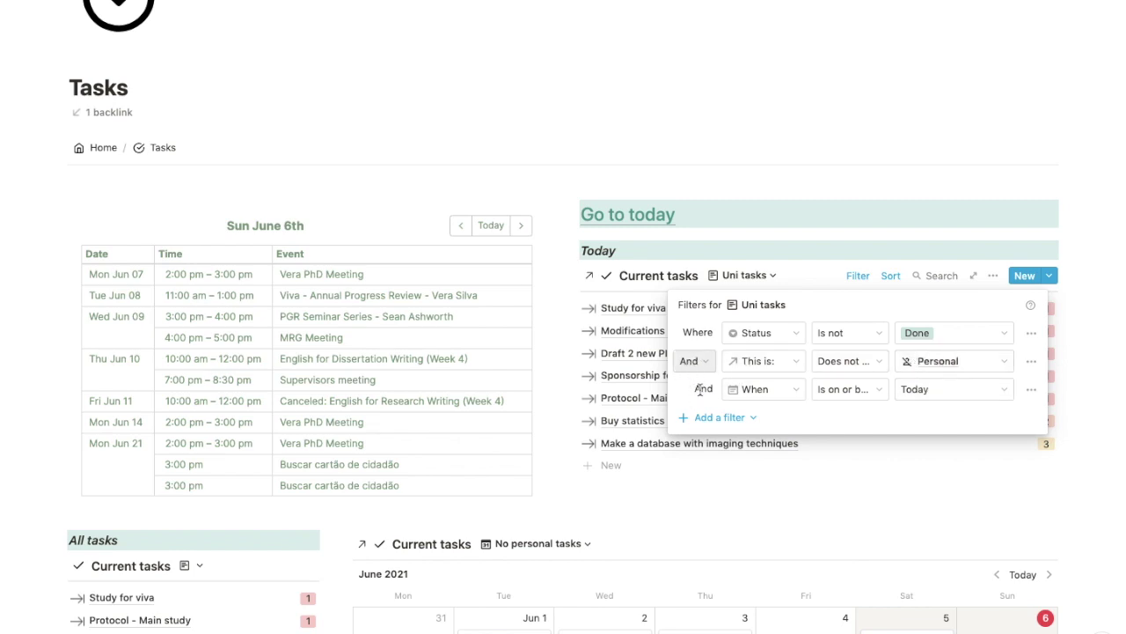
left_click(830, 390)
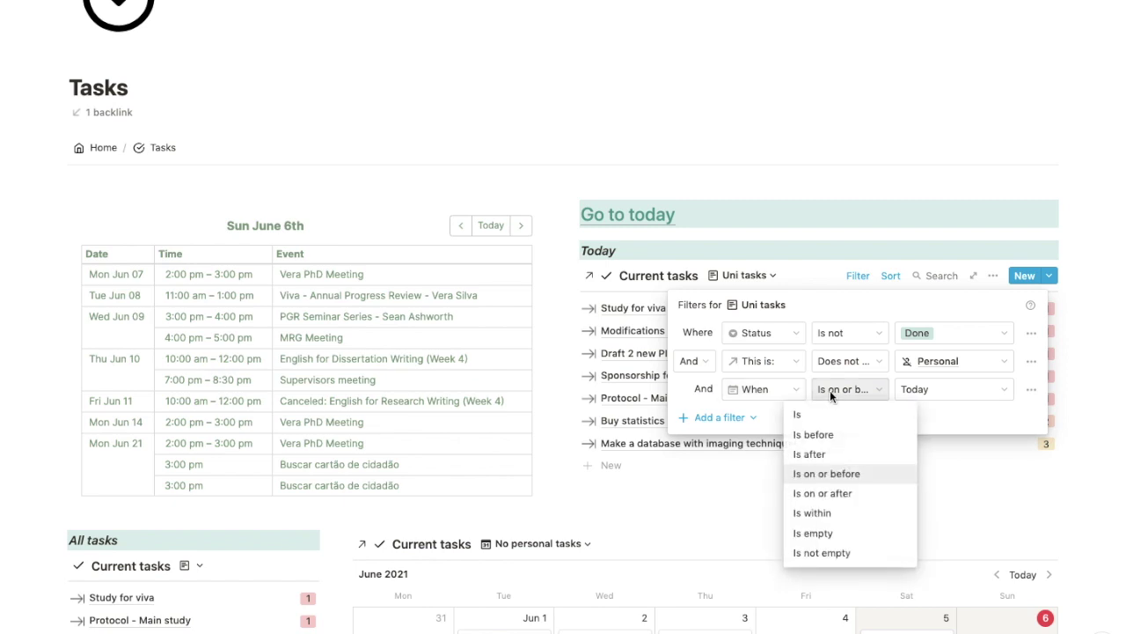
left_click(984, 400)
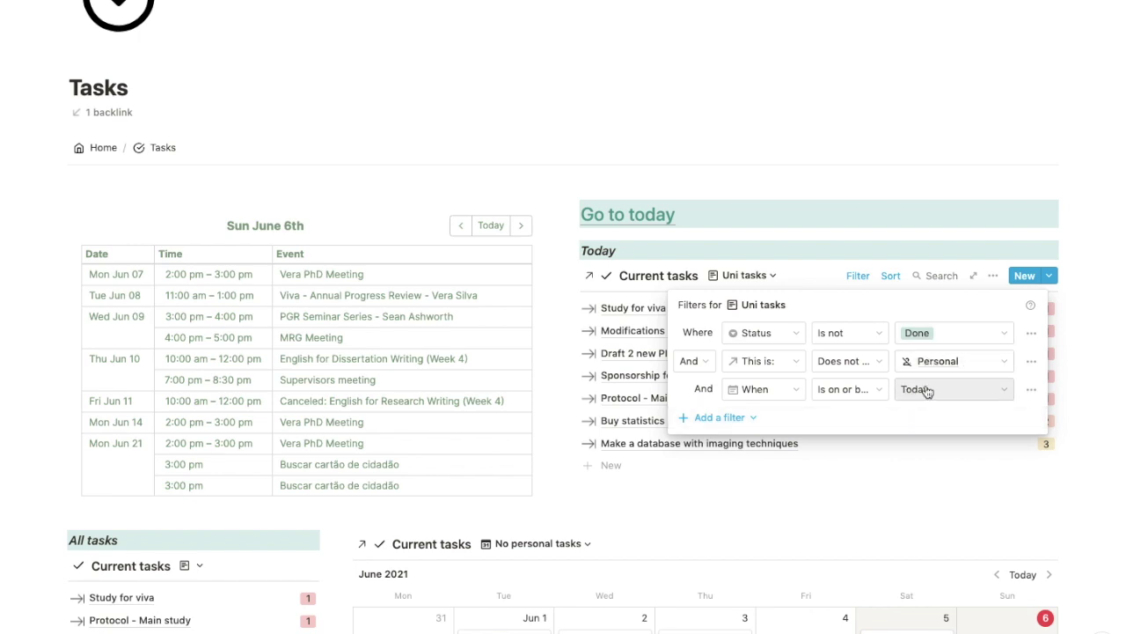
left_click(814, 261)
left_click(897, 277)
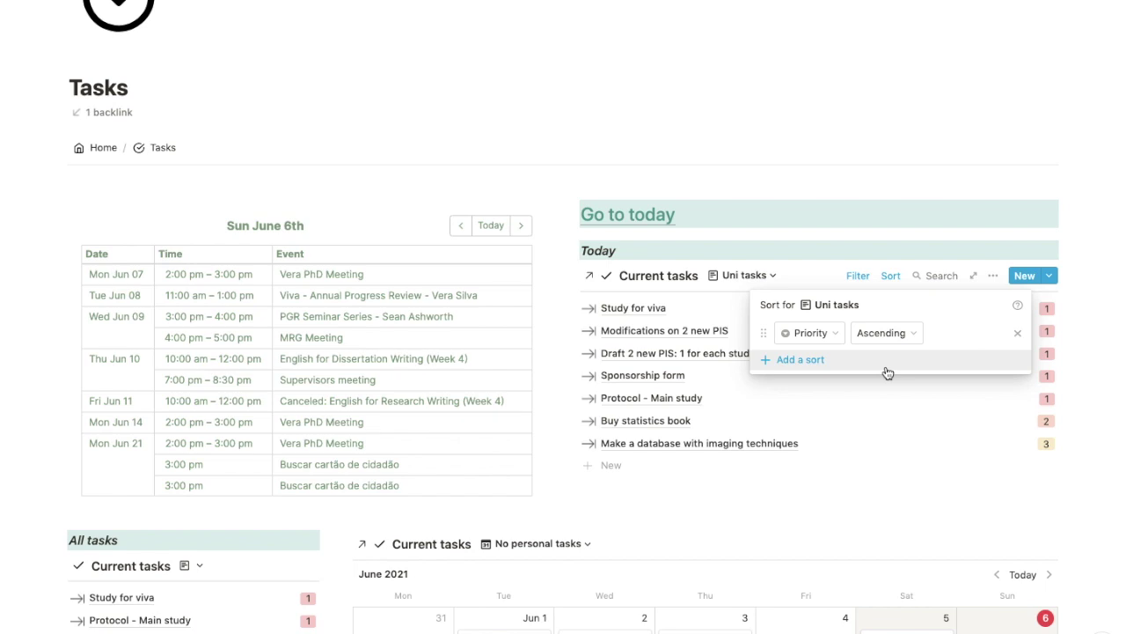
left_click(1070, 328)
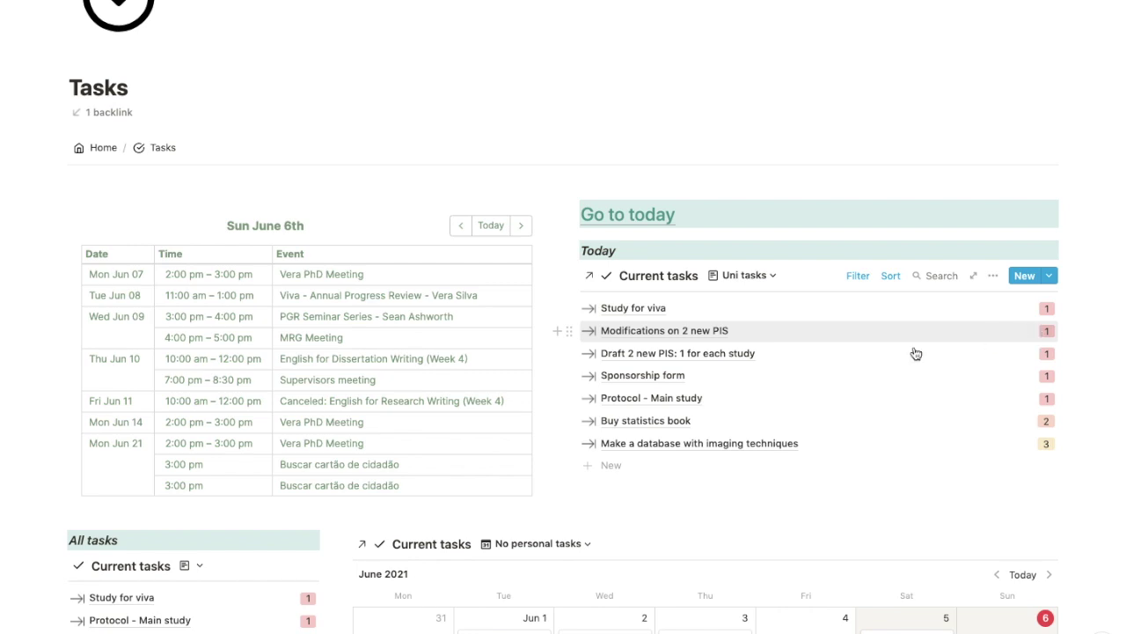
Review the filter conditions of the Current tasks list under All tasks.
scroll(784, 379, "down", 2)
scroll(786, 379, "down", 5)
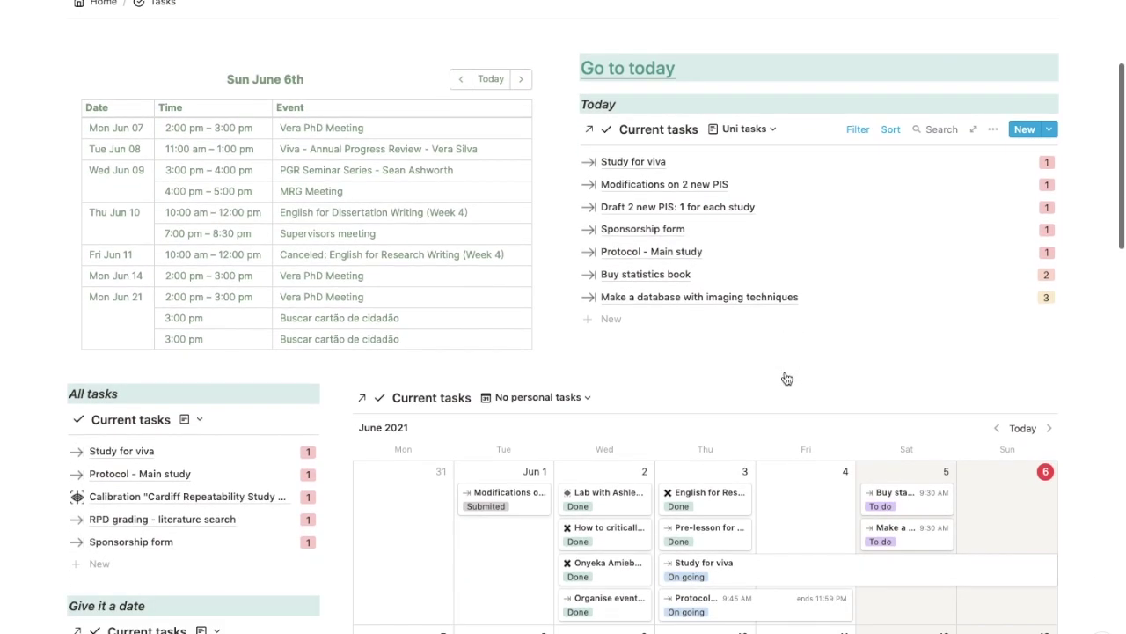
scroll(786, 374, "down", 5)
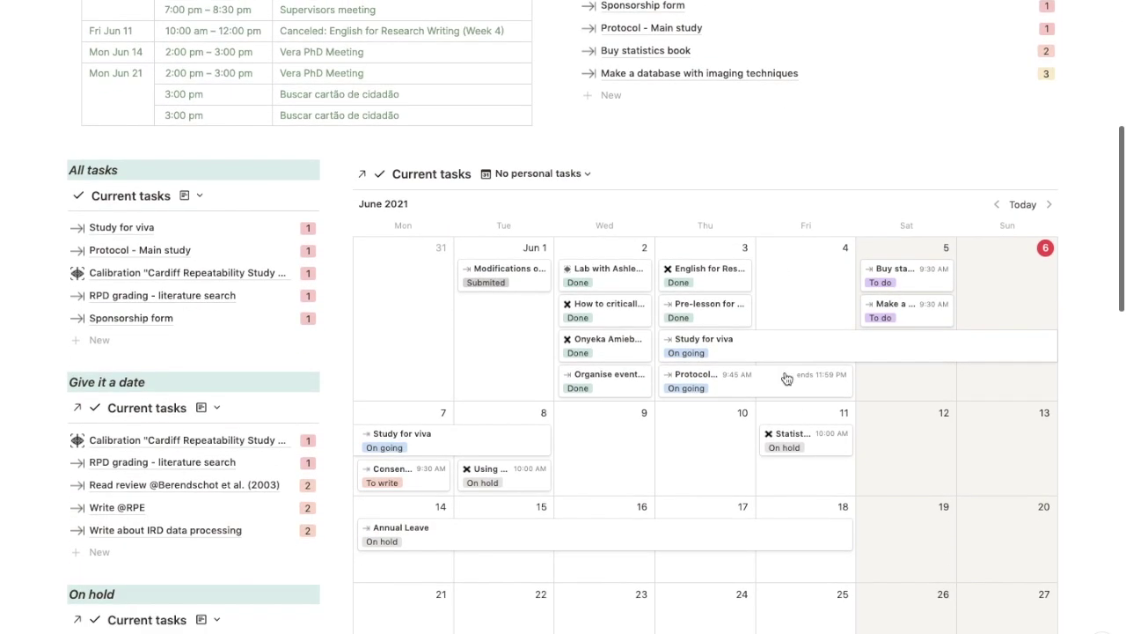
scroll(787, 379, "up", 1)
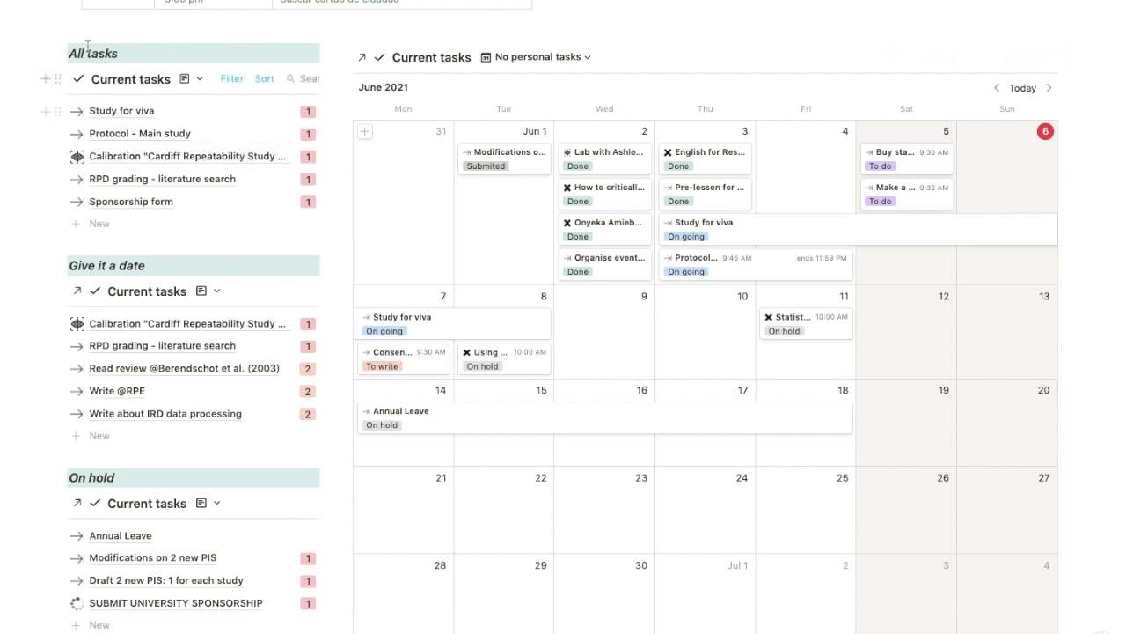
left_click(232, 80)
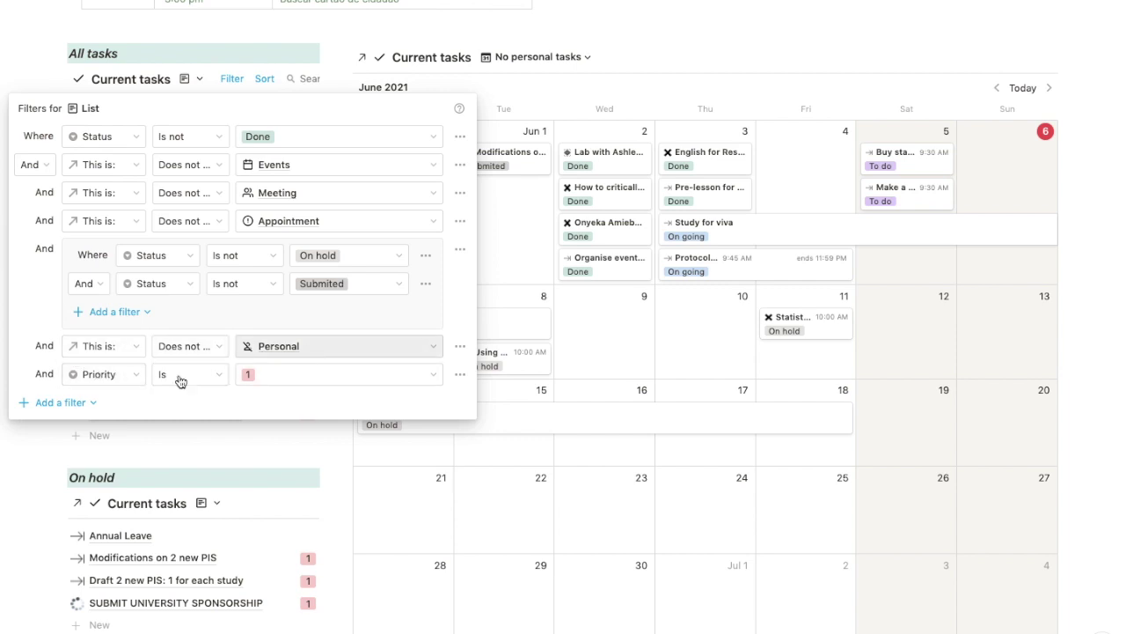
left_click(204, 444)
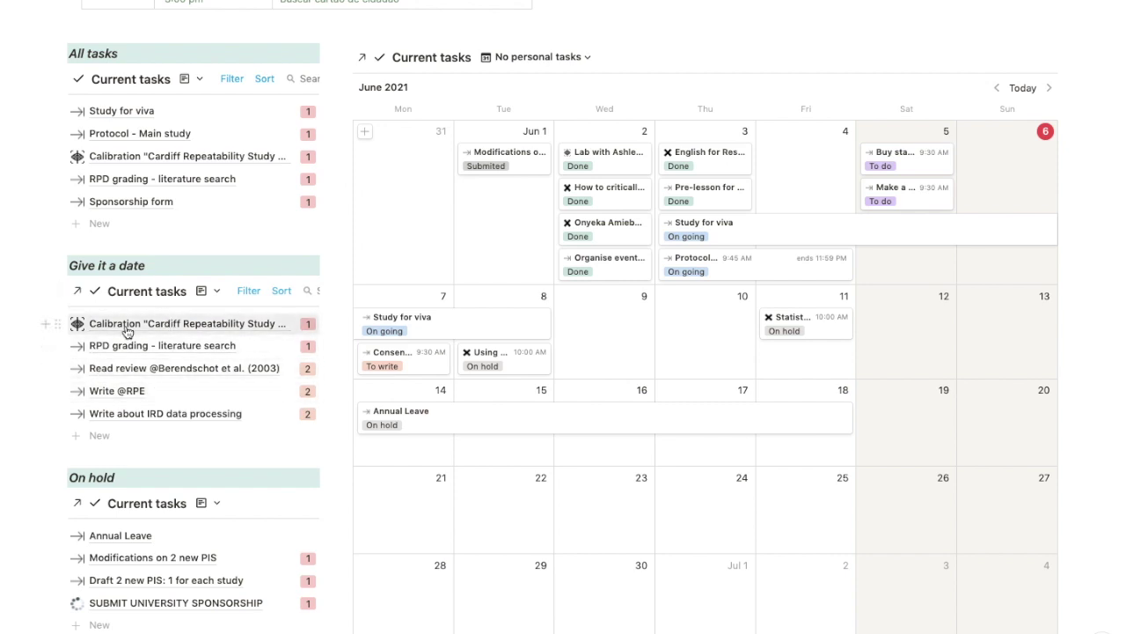
Open the Study for viva task, examine all its properties and the available templates, and close it.
left_click(131, 114)
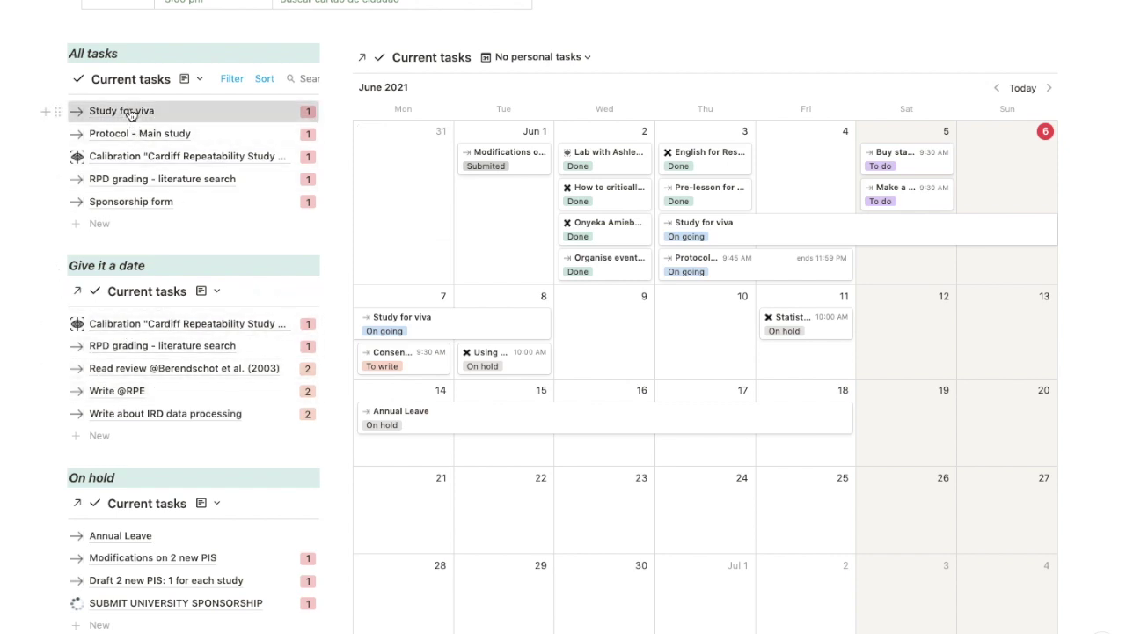
scroll(451, 352, "down", 1)
scroll(452, 359, "down", 2)
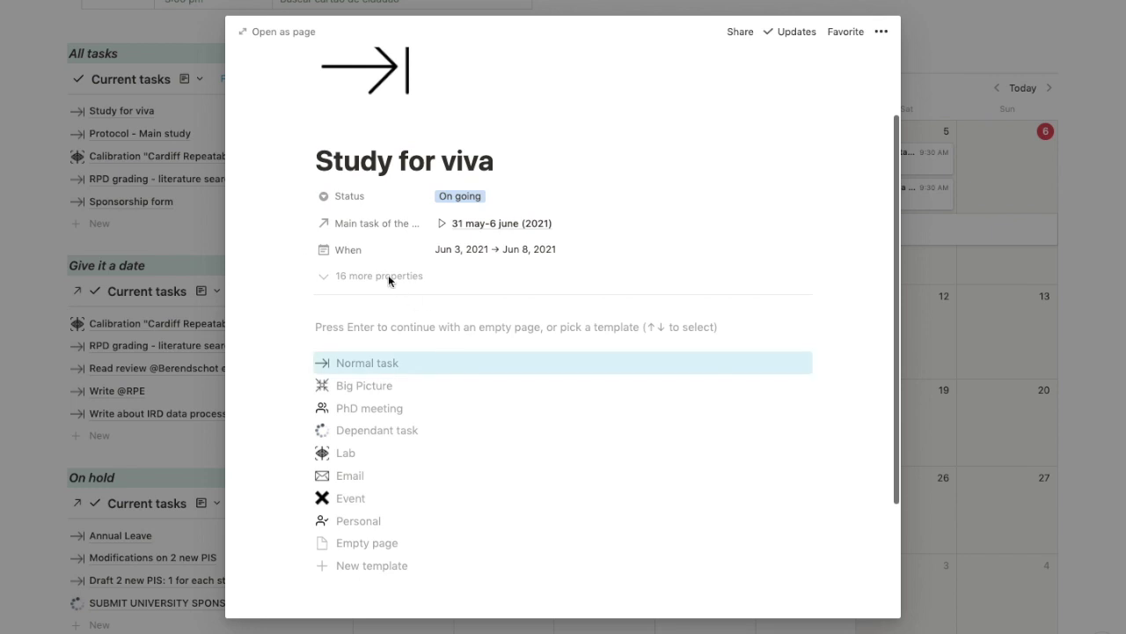
left_click(382, 282)
scroll(544, 359, "down", 2)
scroll(544, 359, "down", 3)
scroll(543, 357, "up", 4)
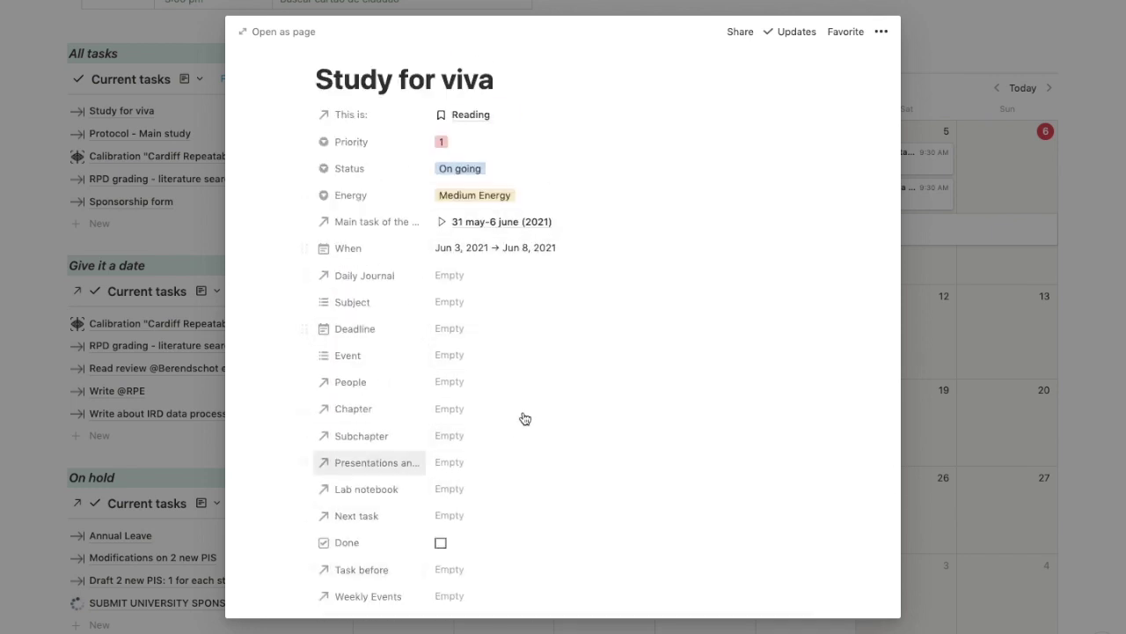
scroll(470, 382, "down", 3)
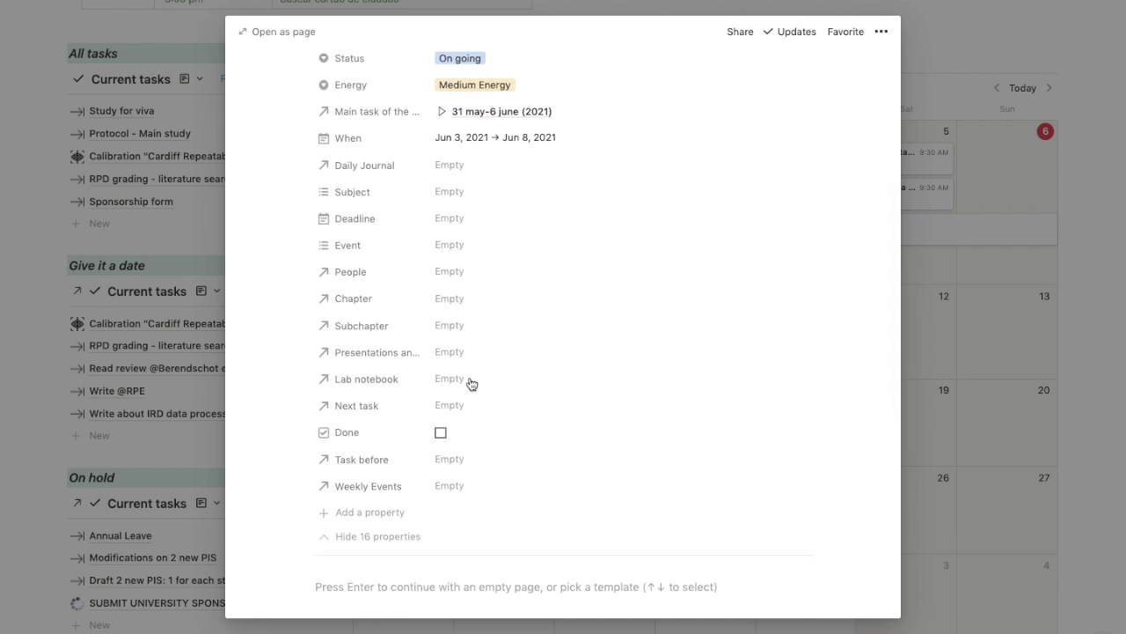
scroll(471, 383, "up", 3)
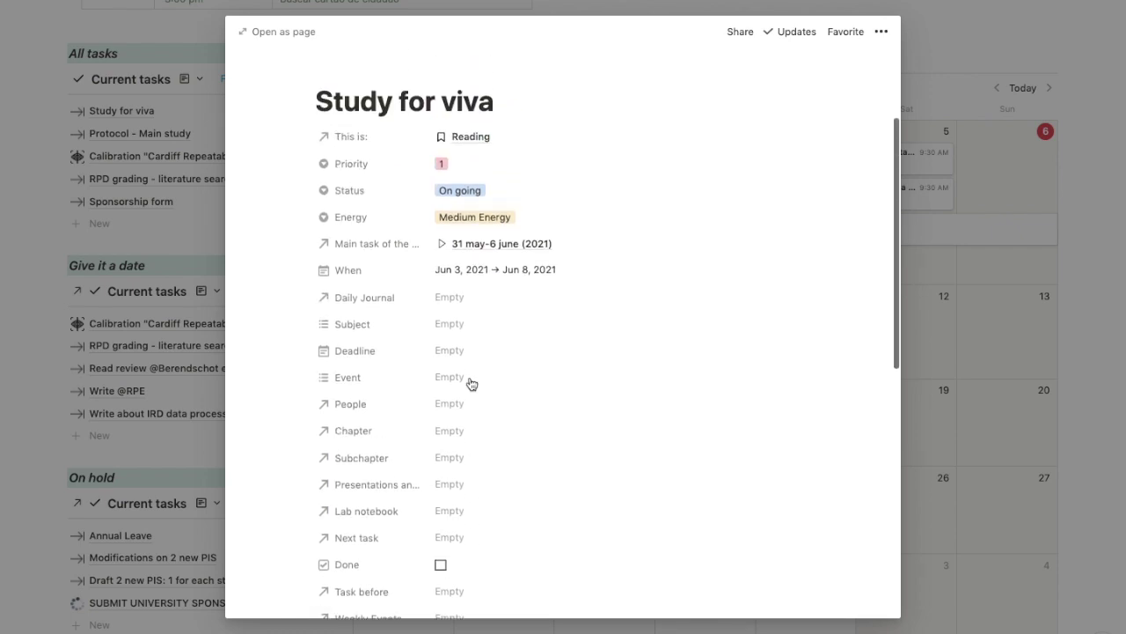
scroll(457, 477, "down", 2)
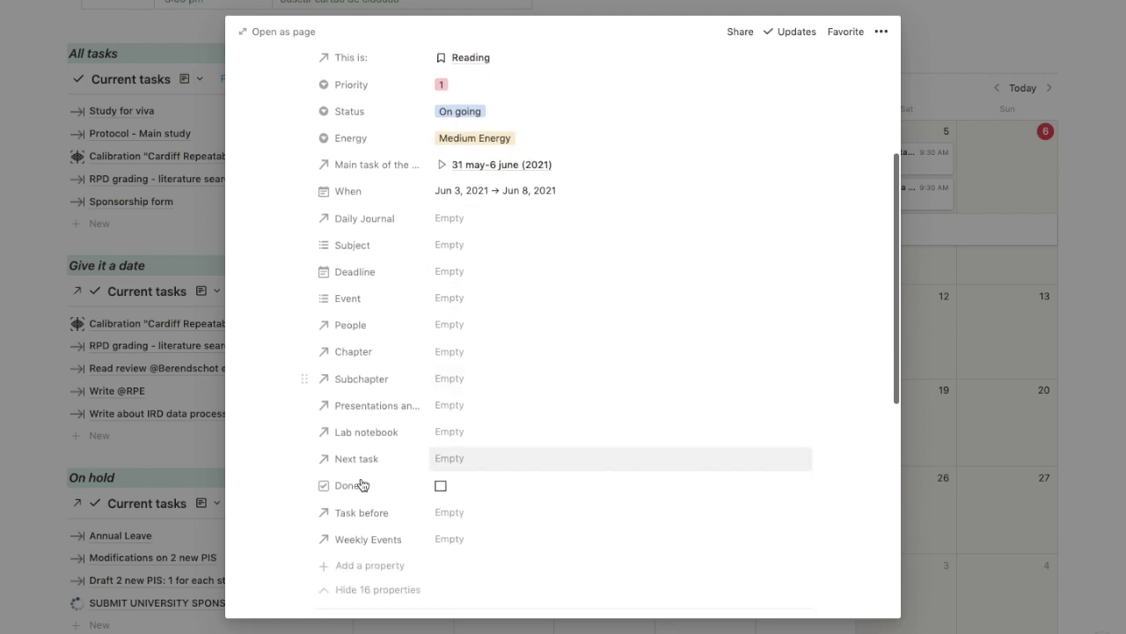
left_click(382, 590)
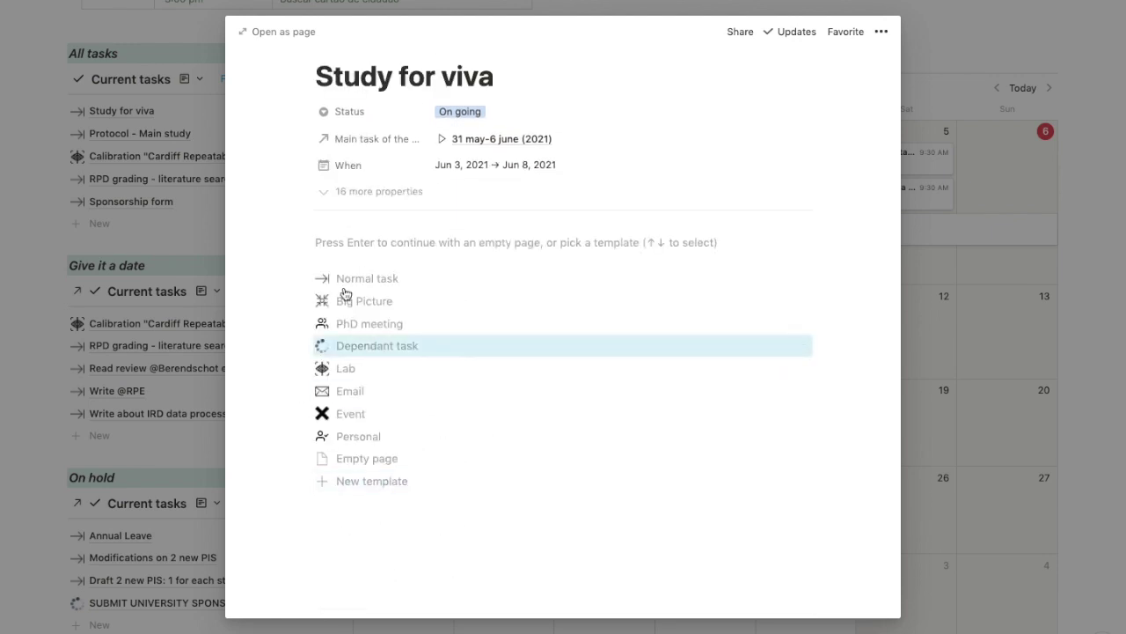
left_click(139, 330)
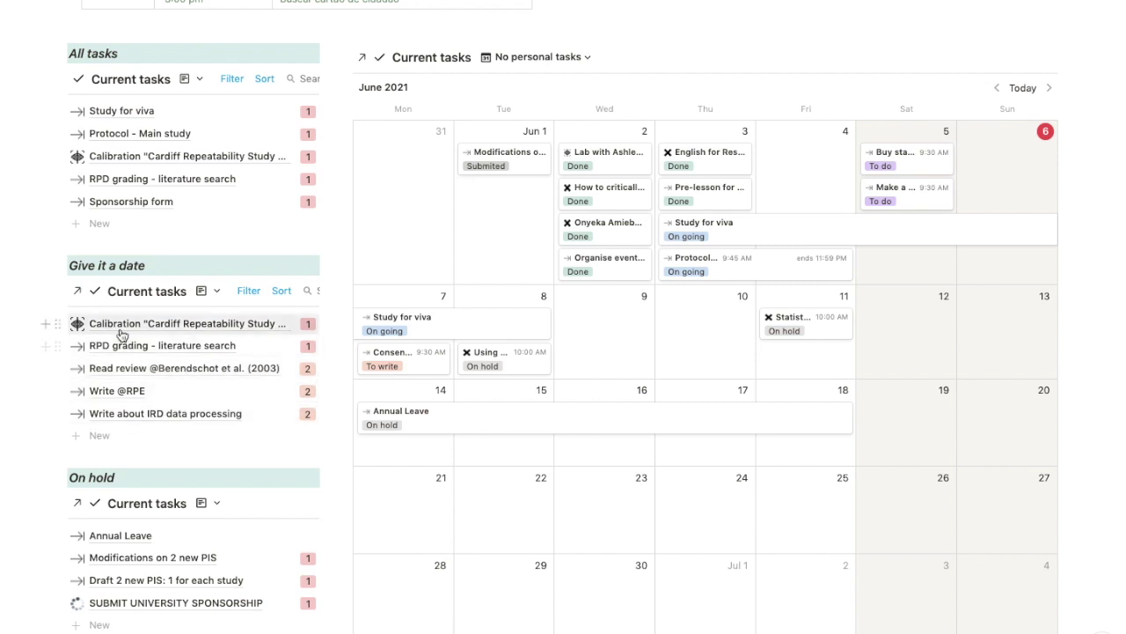
Schedule the Calibration task on June 9 in the calendar and return it to the Give it a date list, removing that list's sorting.
left_click_drag(129, 328, 620, 323)
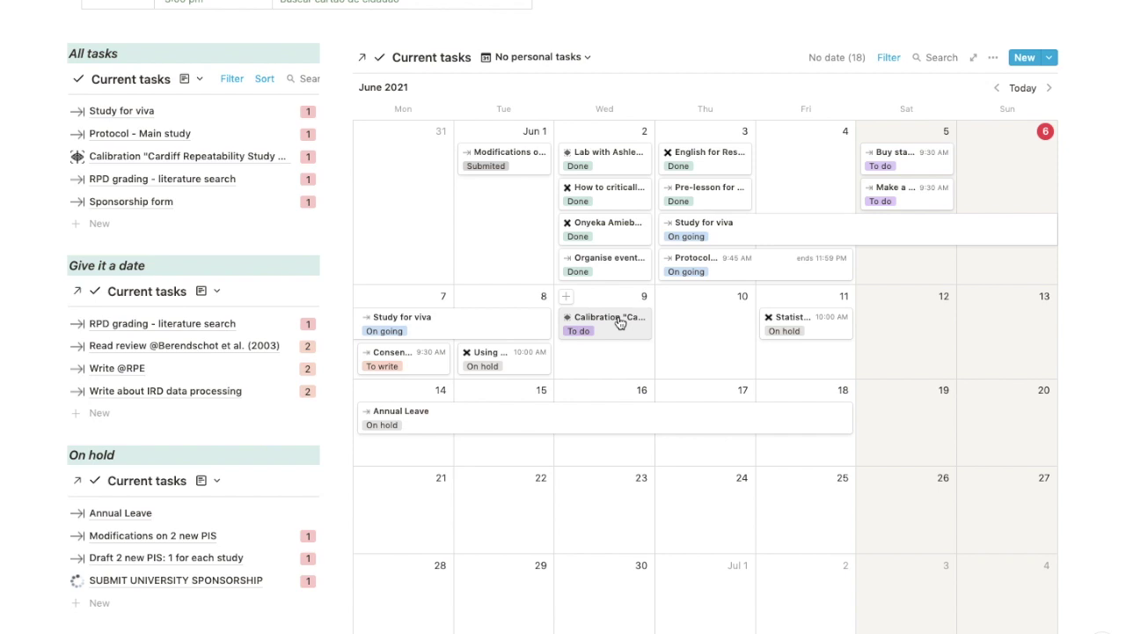
left_click_drag(619, 323, 226, 317)
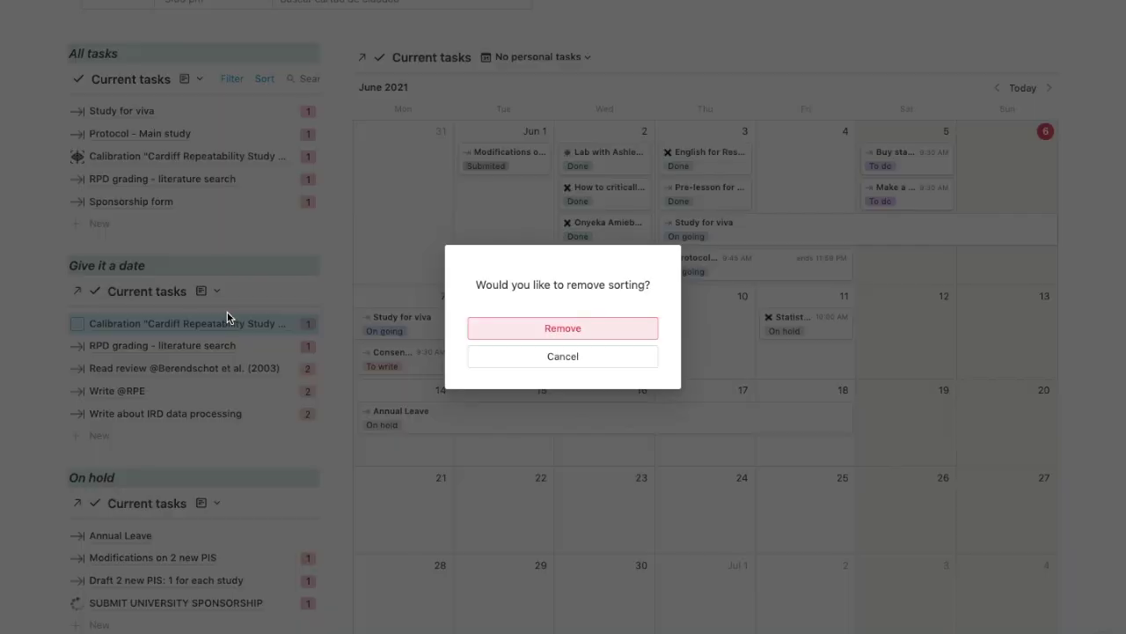
left_click(588, 331)
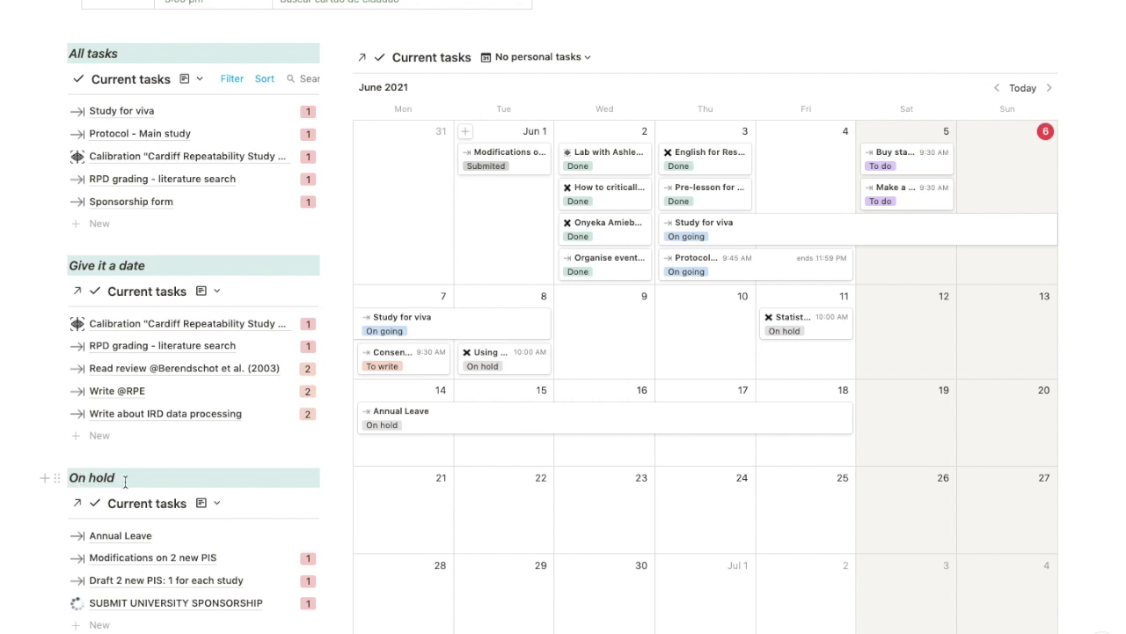
Review the filter conditions of the Current tasks list under On hold.
left_click(246, 504)
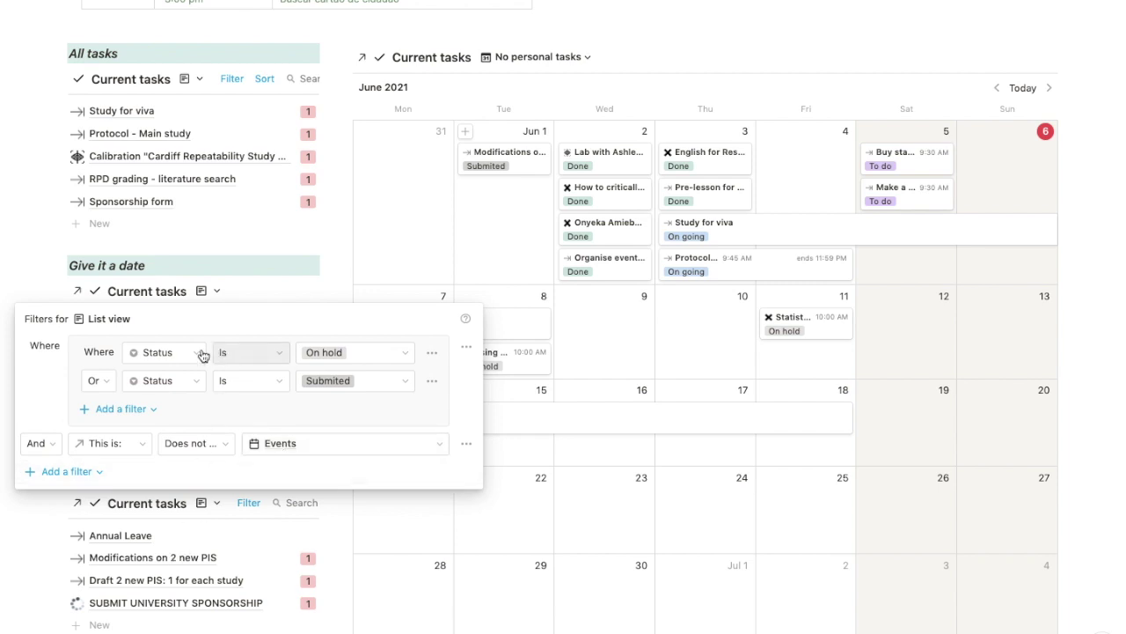
left_click(198, 557)
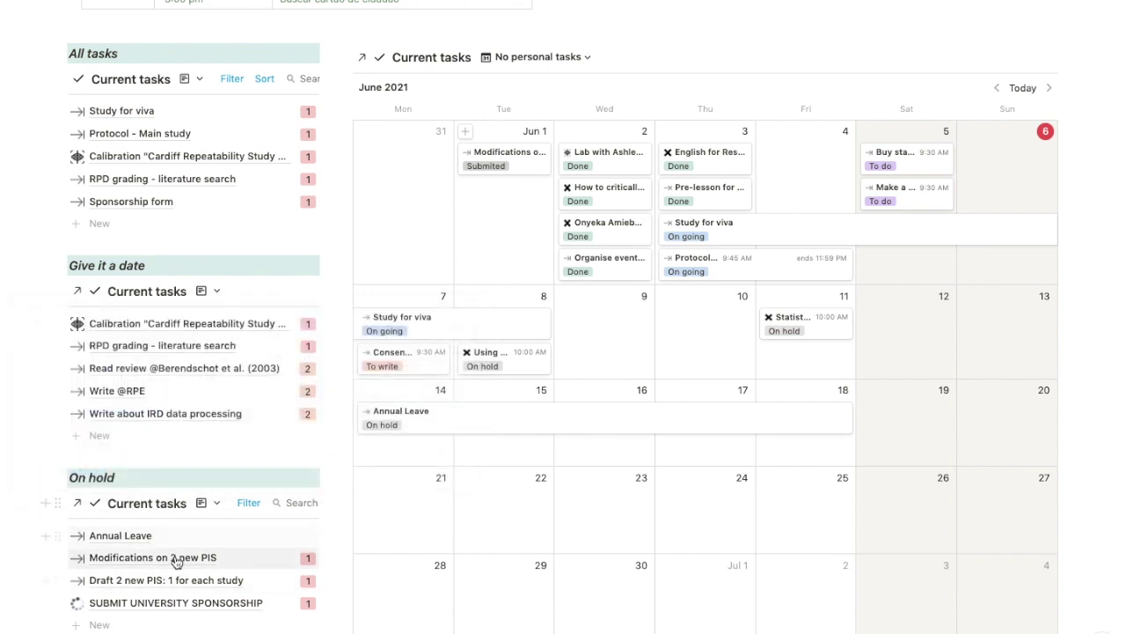
Look over the views available for the Current tasks calendar and keep No personal tasks displayed.
scroll(738, 316, "down", 1)
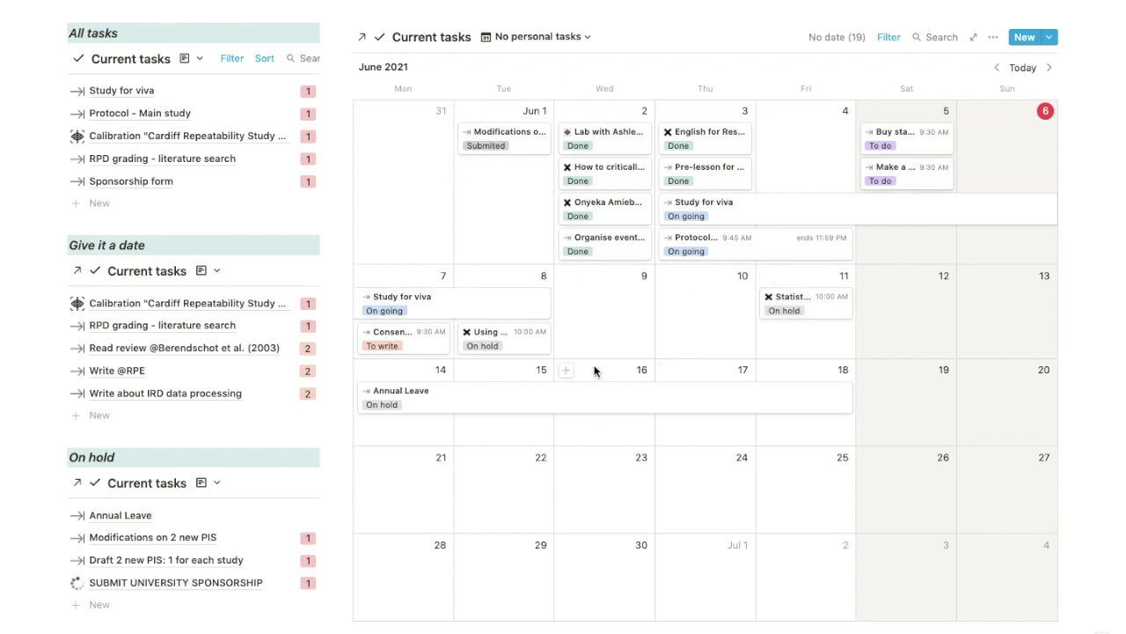
left_click(522, 37)
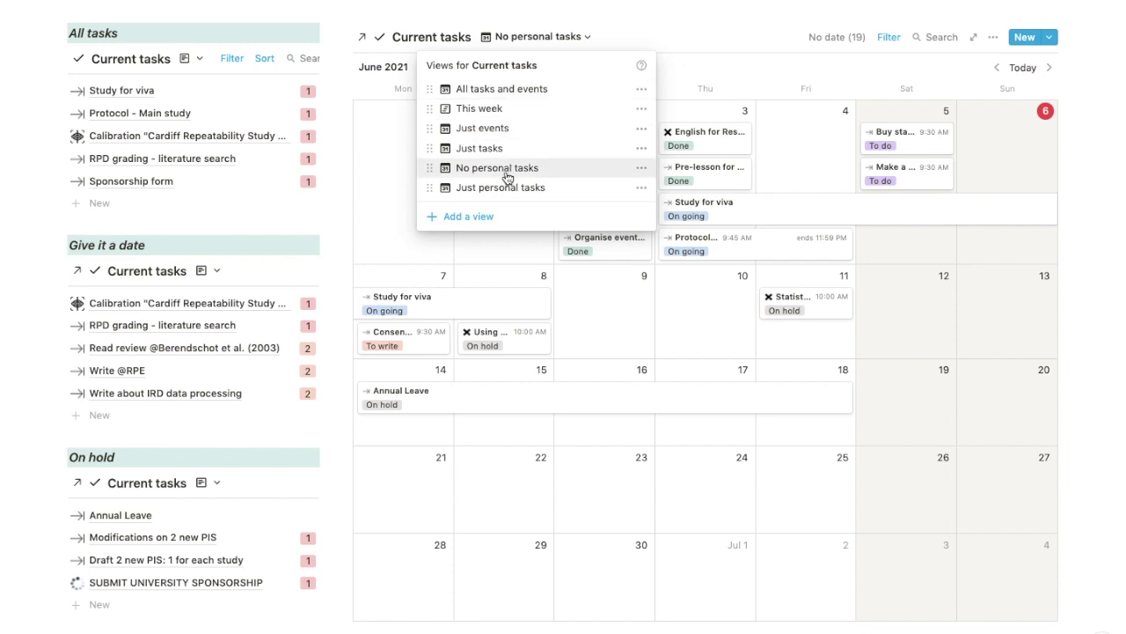
left_click(955, 454)
scroll(963, 379, "up", 1)
scroll(963, 378, "down", 1)
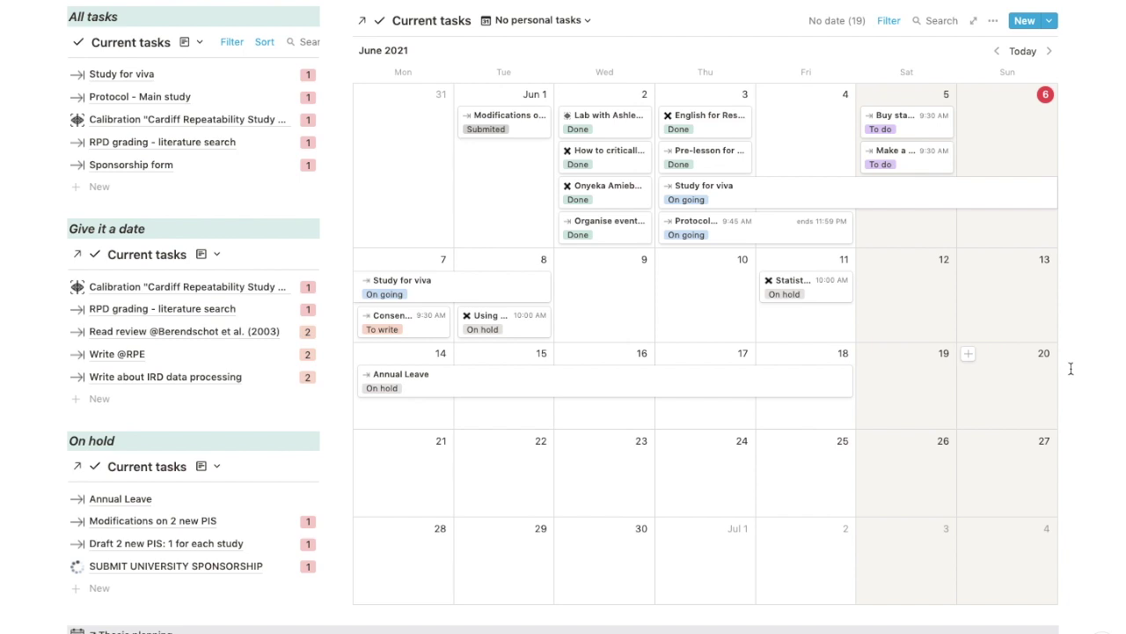
Display the Current tasks calendar in the Just events view and in the This week timeline view.
left_click(581, 22)
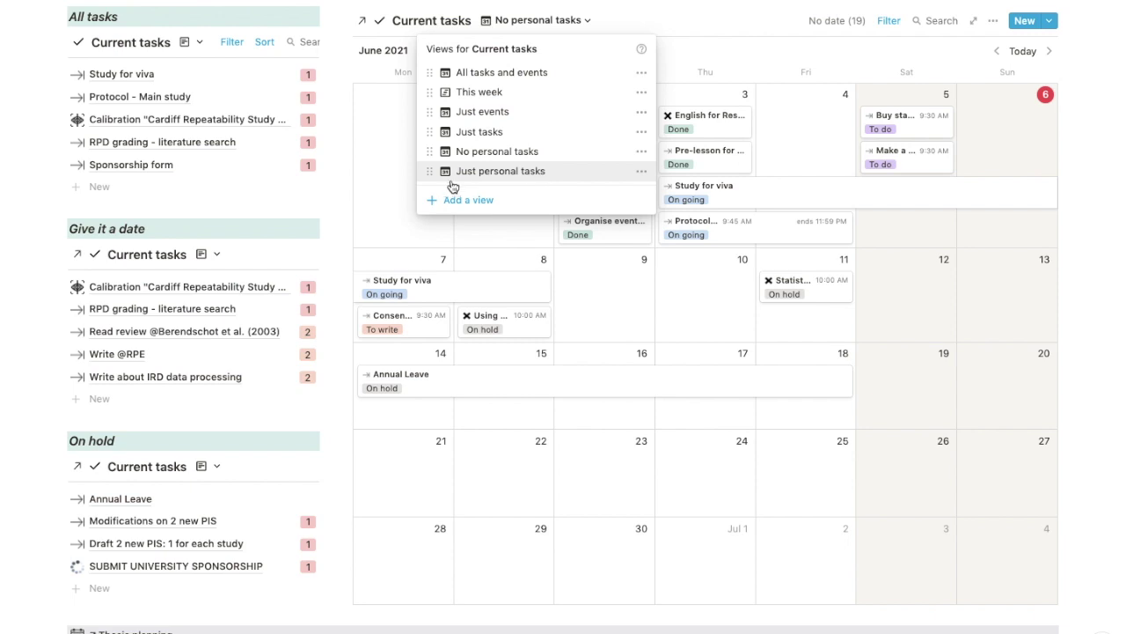
left_click(458, 117)
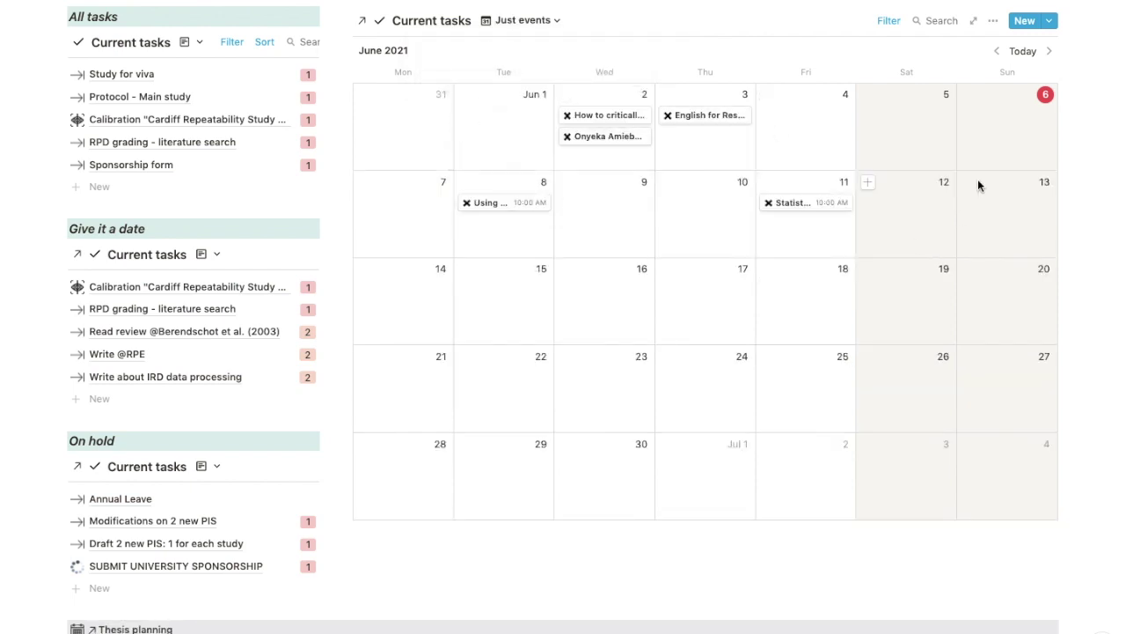
left_click(515, 23)
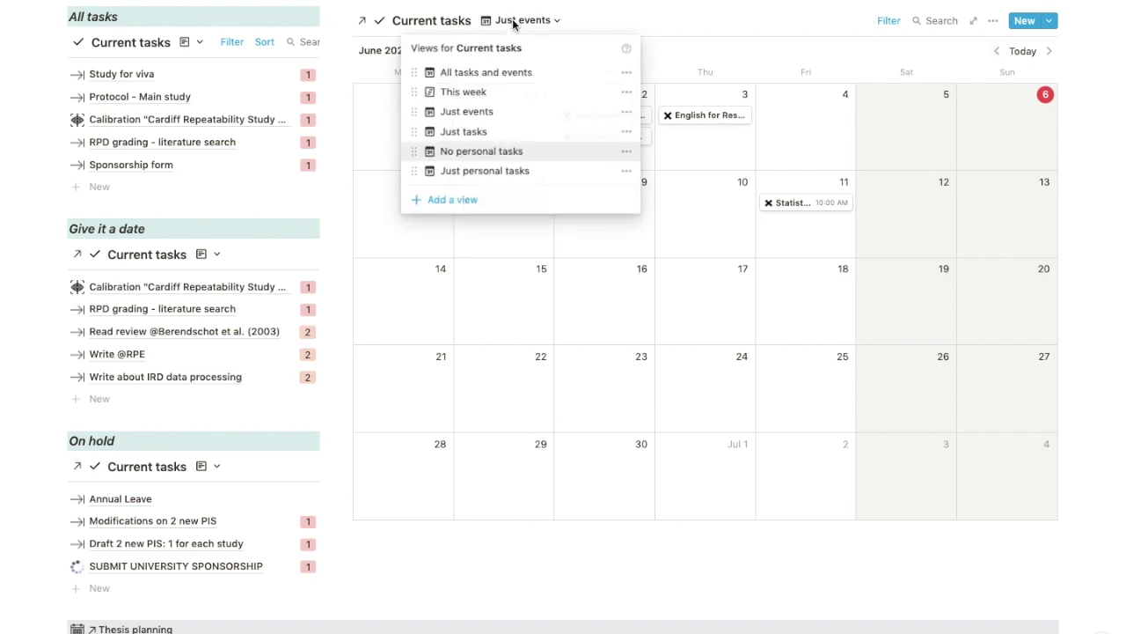
left_click(494, 91)
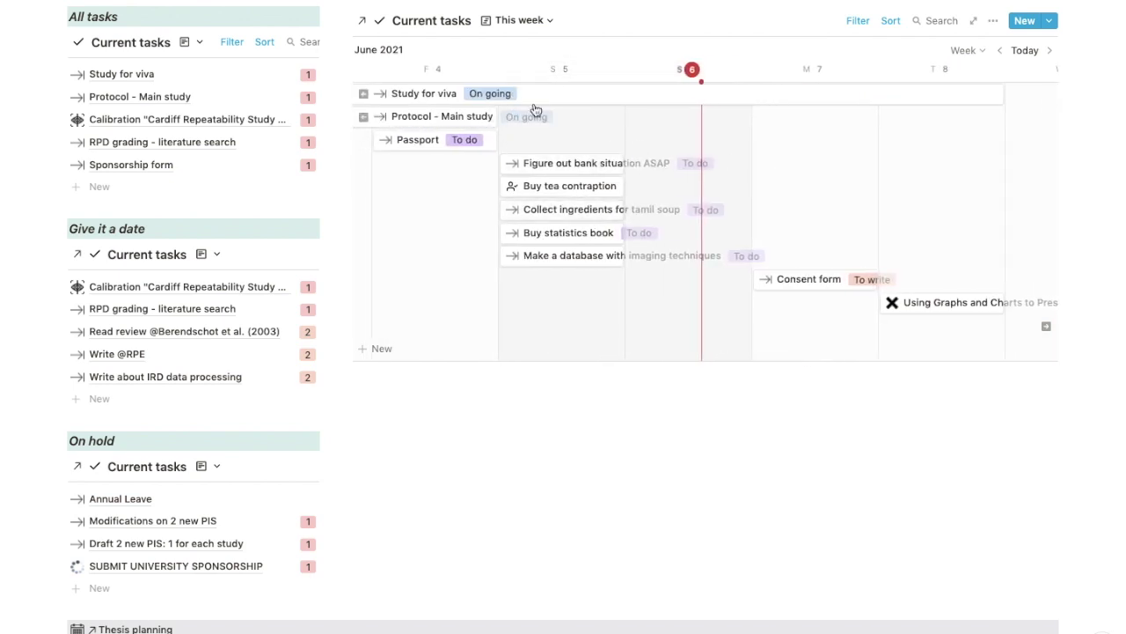
Switch the Current tasks calendar back to the No personal tasks view.
left_click(543, 19)
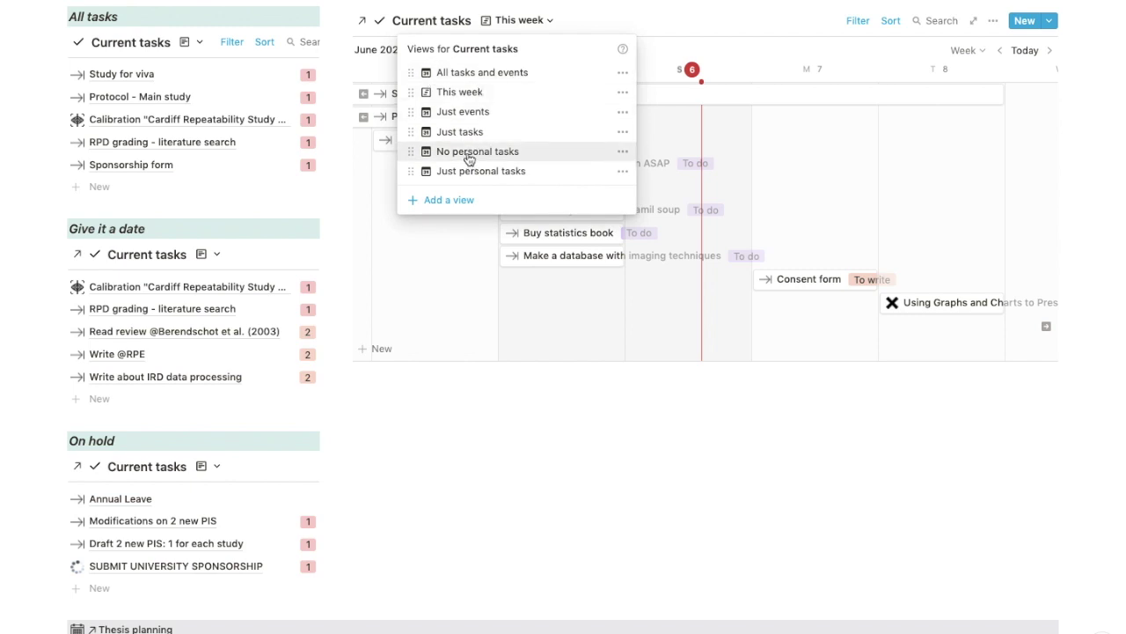
left_click(502, 155)
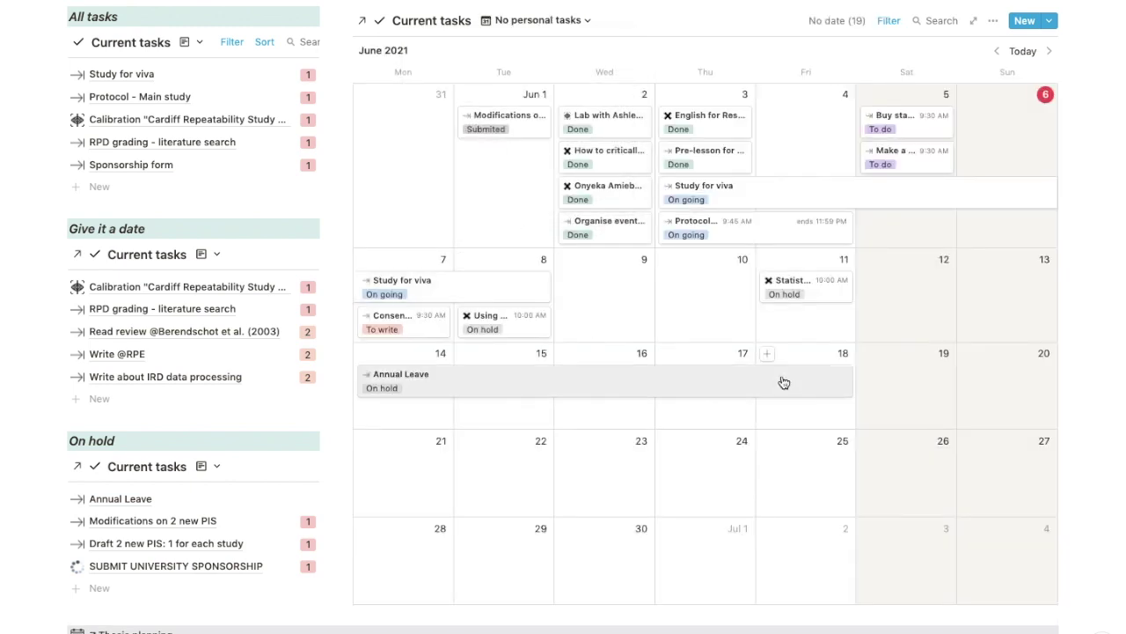
scroll(783, 382, "up", 1)
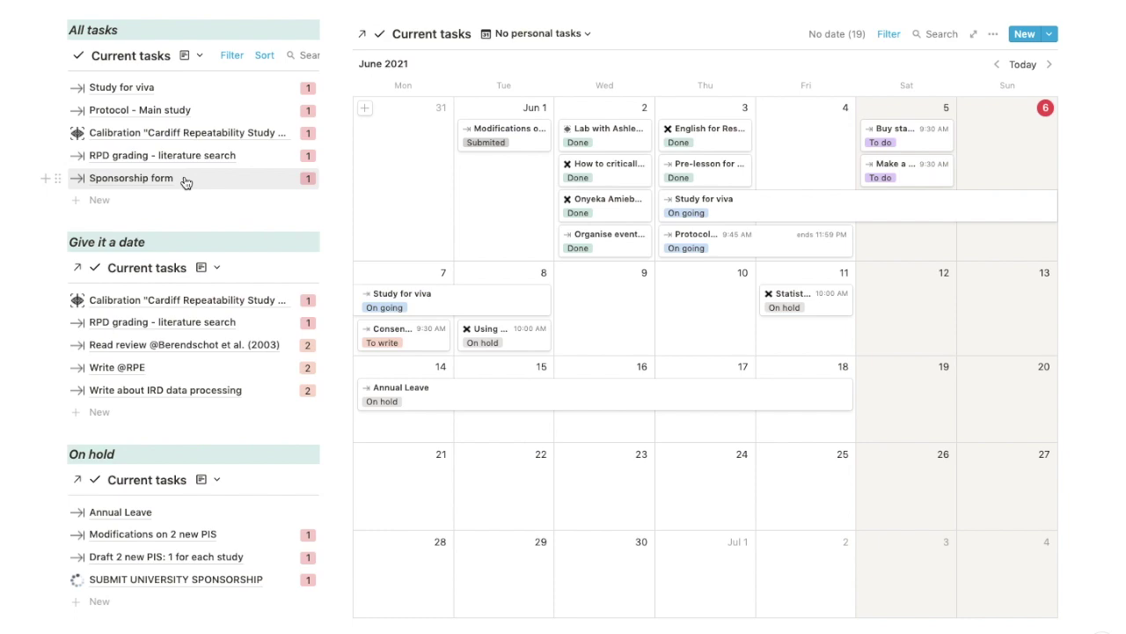
Look over the Plan by month board and the weekly schedule below the calendar, and collapse the weekly schedule.
scroll(185, 182, "down", 10)
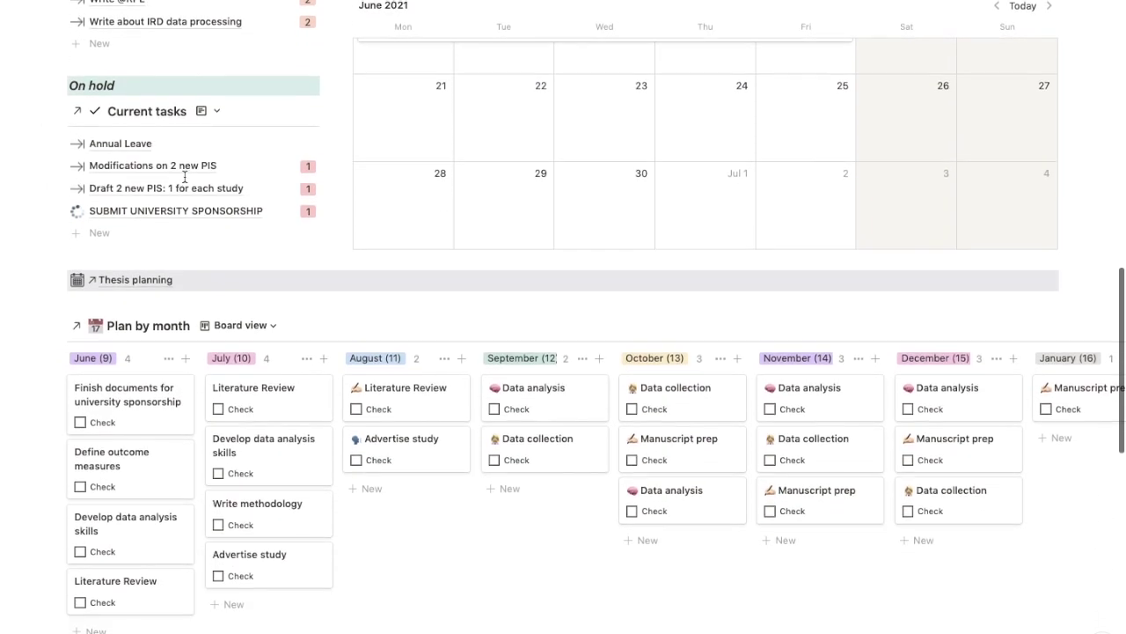
scroll(185, 180, "down", 4)
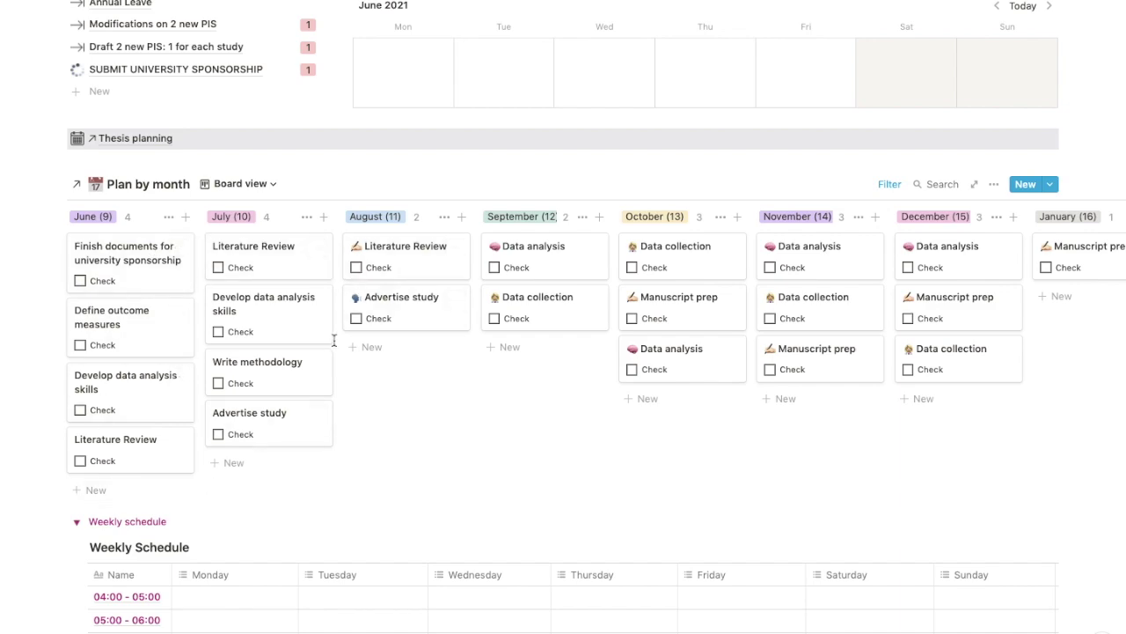
scroll(334, 338, "down", 10)
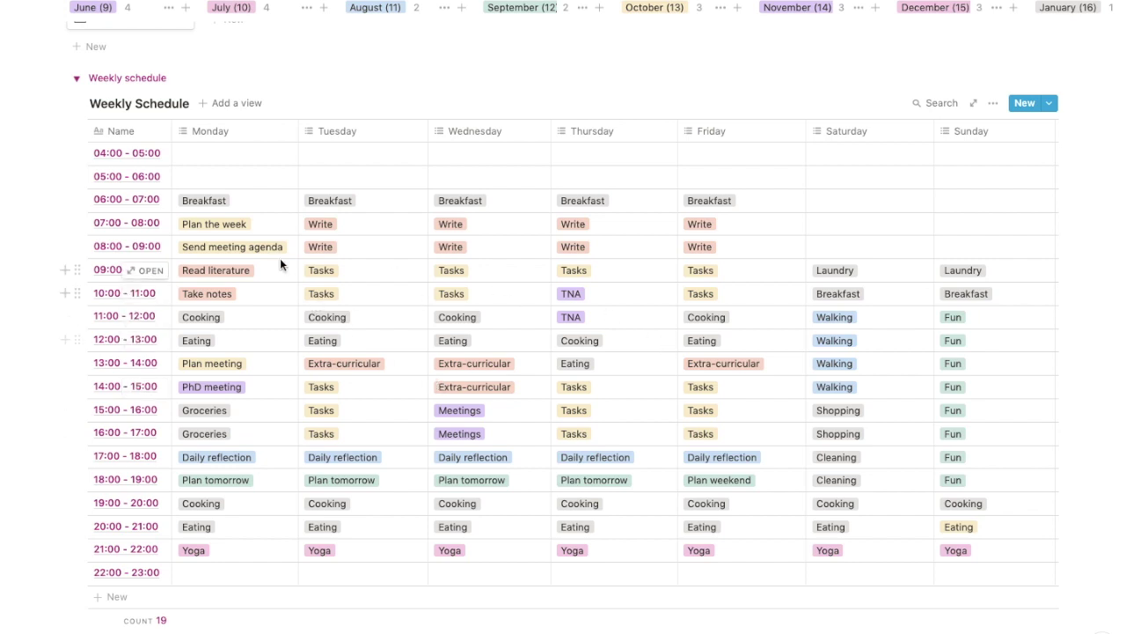
left_click(76, 82)
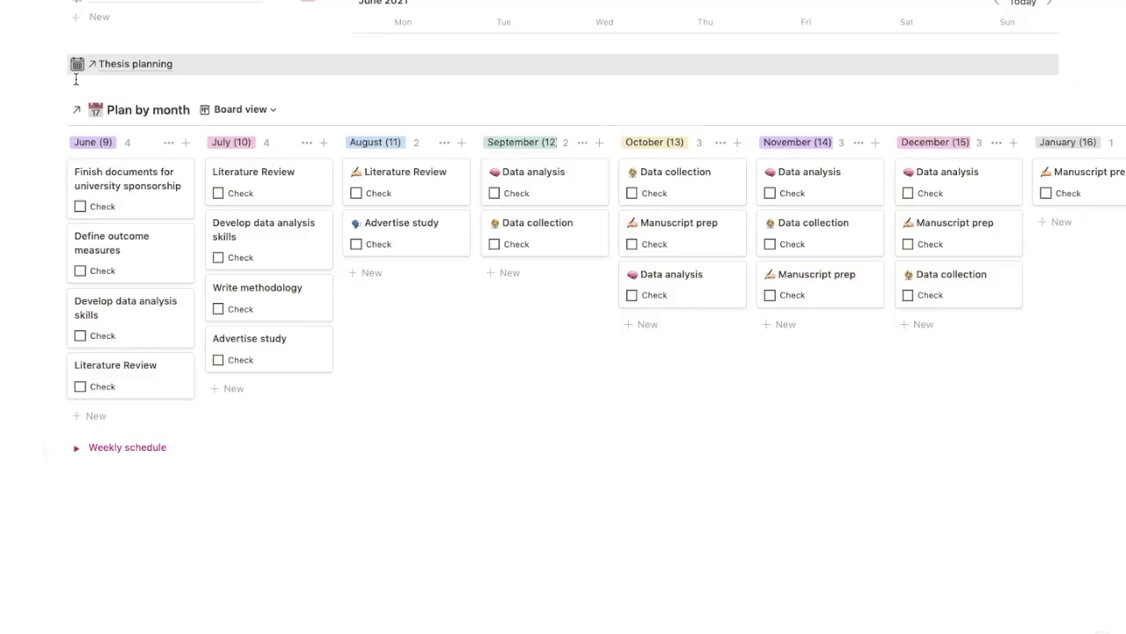
Open the Thesis planning page and look over its Gantt chart and Plan by month board.
scroll(122, 447, "up", 1)
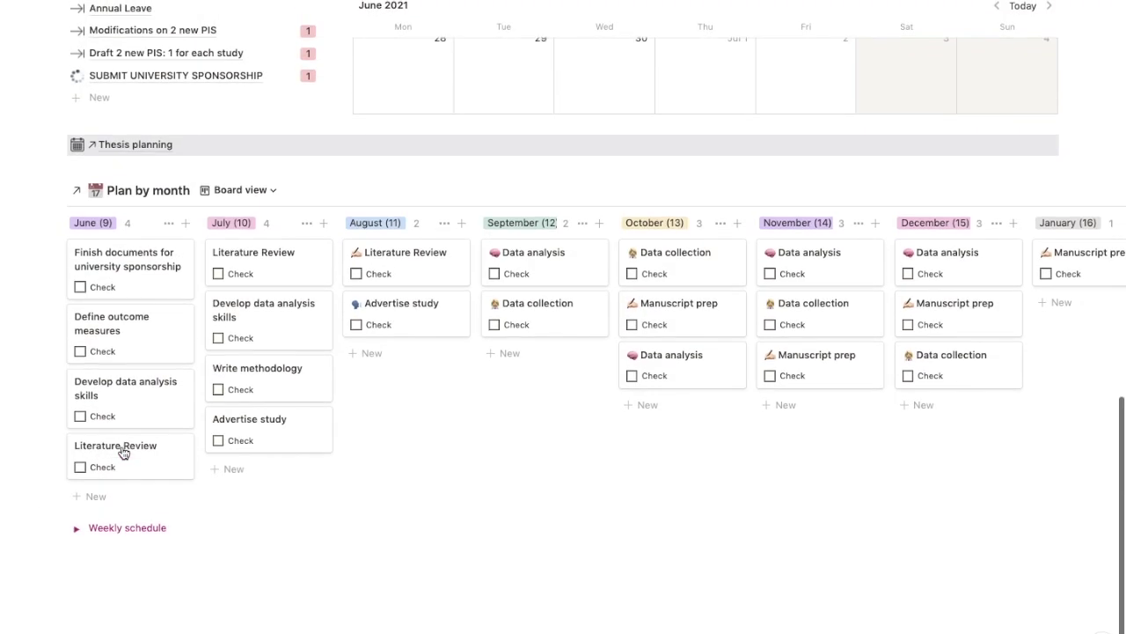
scroll(171, 375, "up", 2)
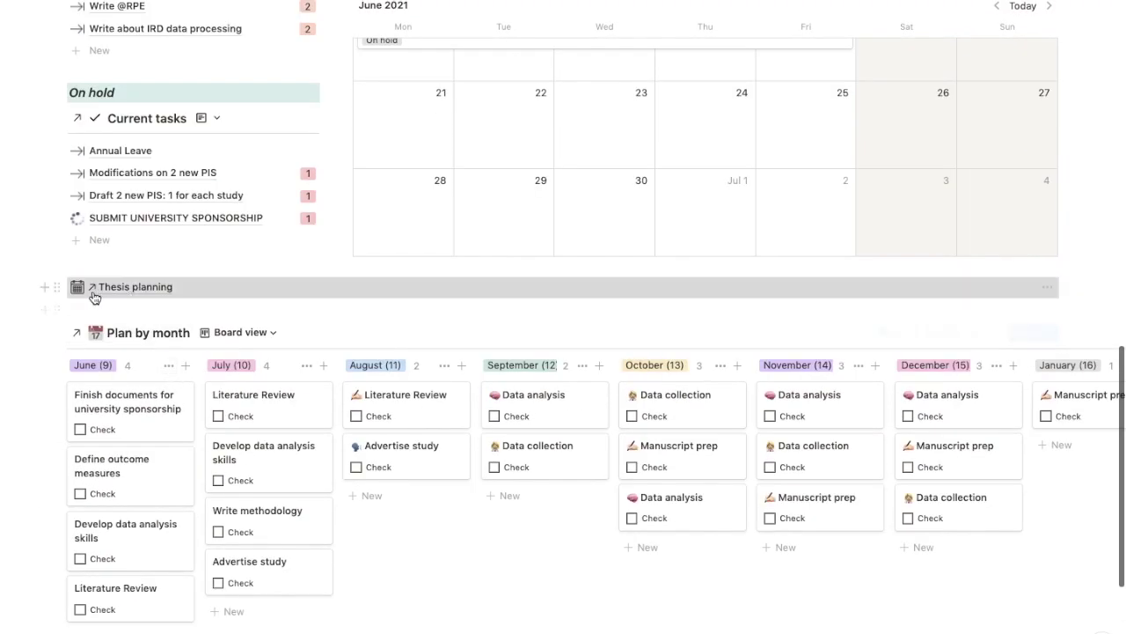
scroll(195, 301, "up", 1)
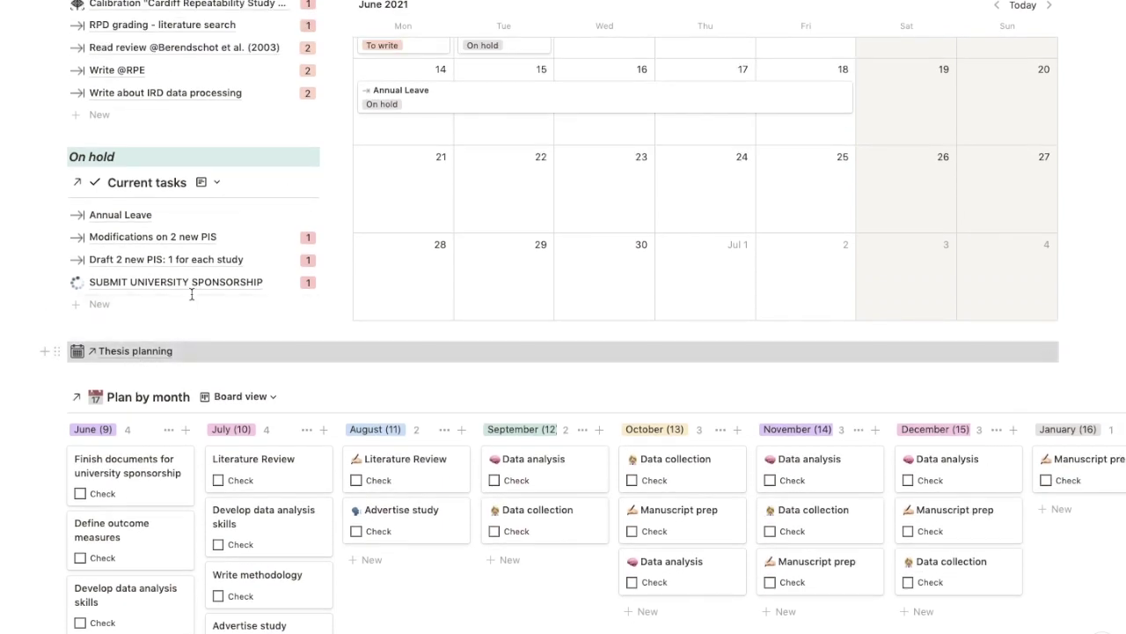
left_click(145, 352)
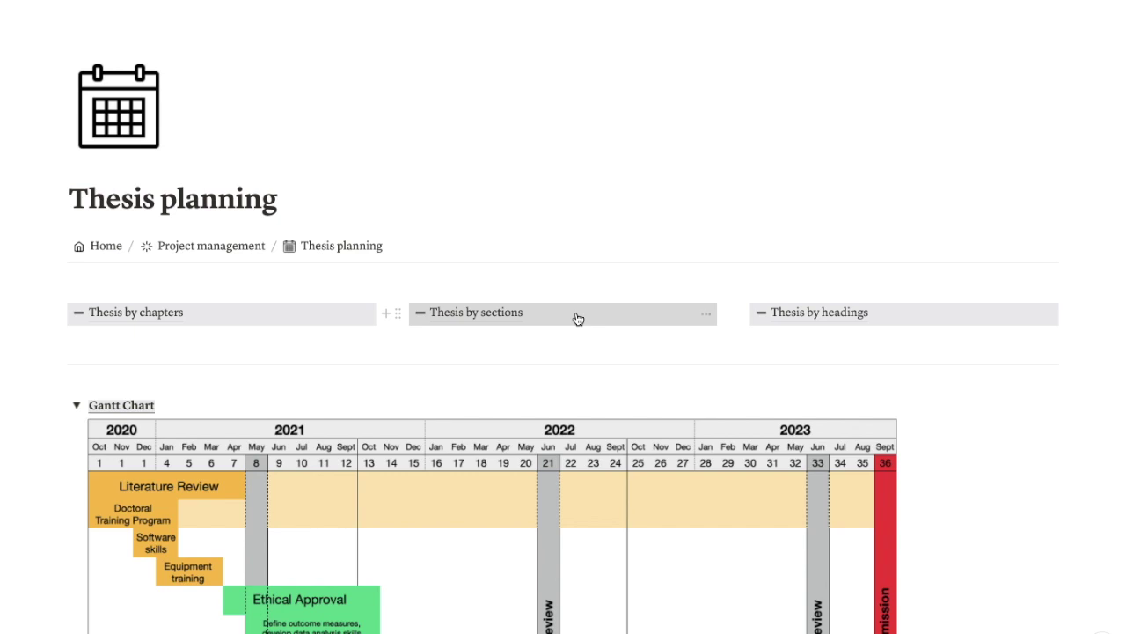
scroll(470, 342, "down", 5)
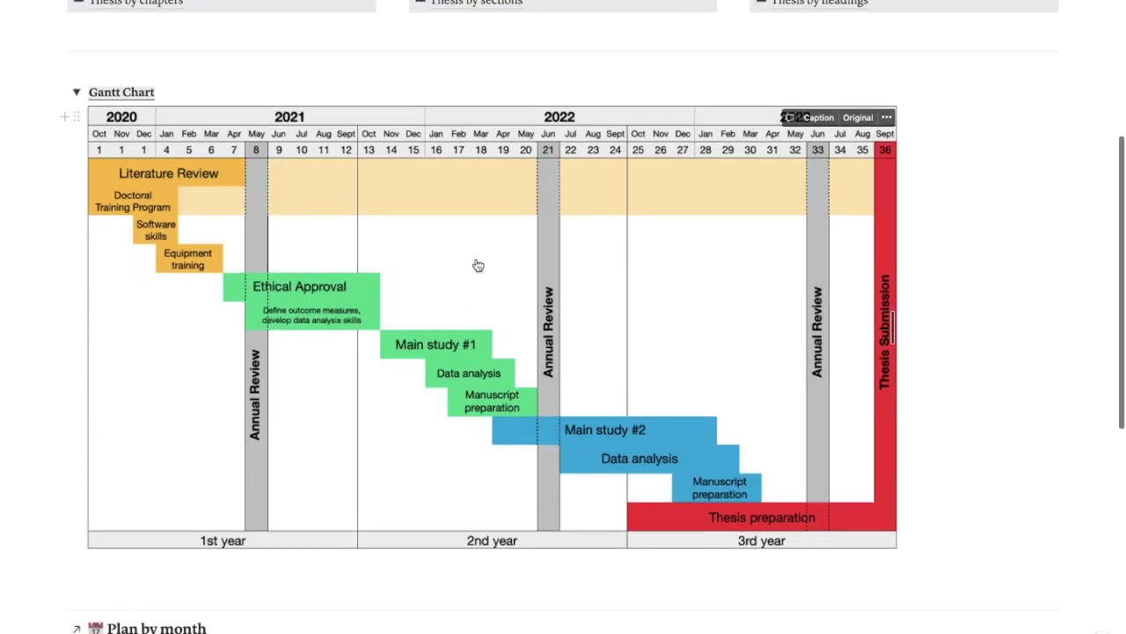
scroll(329, 328, "up", 1)
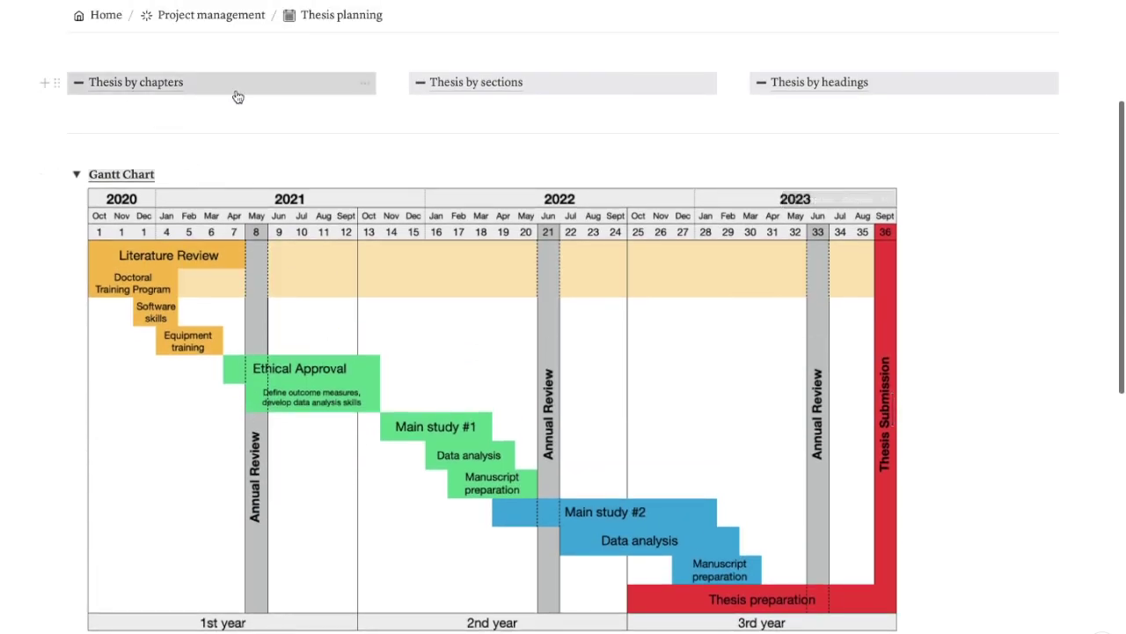
scroll(372, 356, "down", 5)
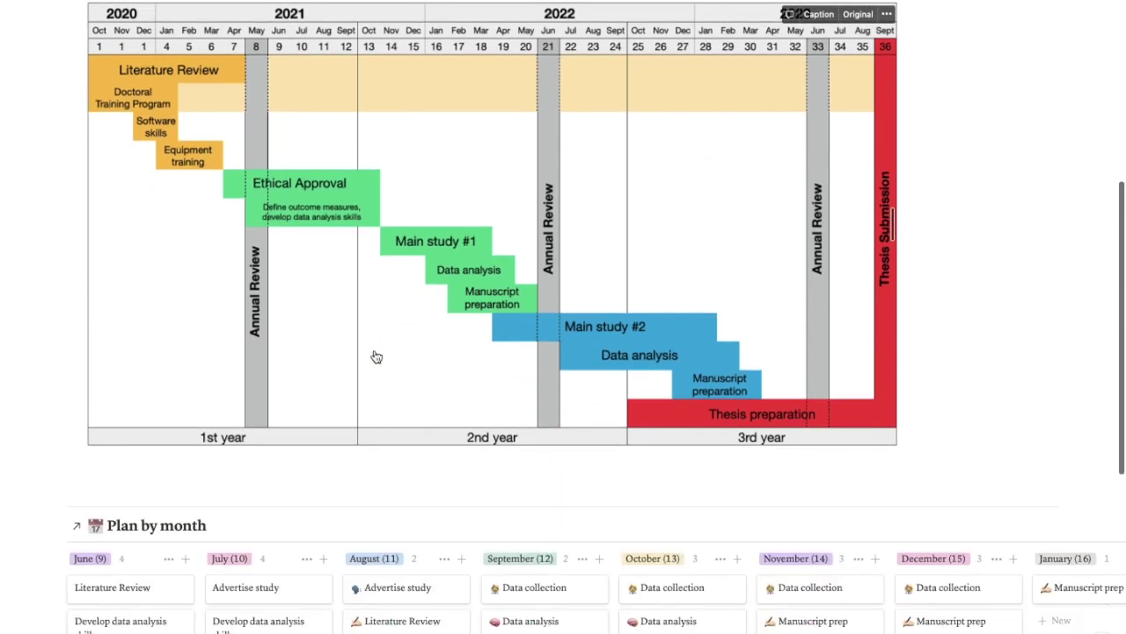
scroll(376, 354, "down", 1)
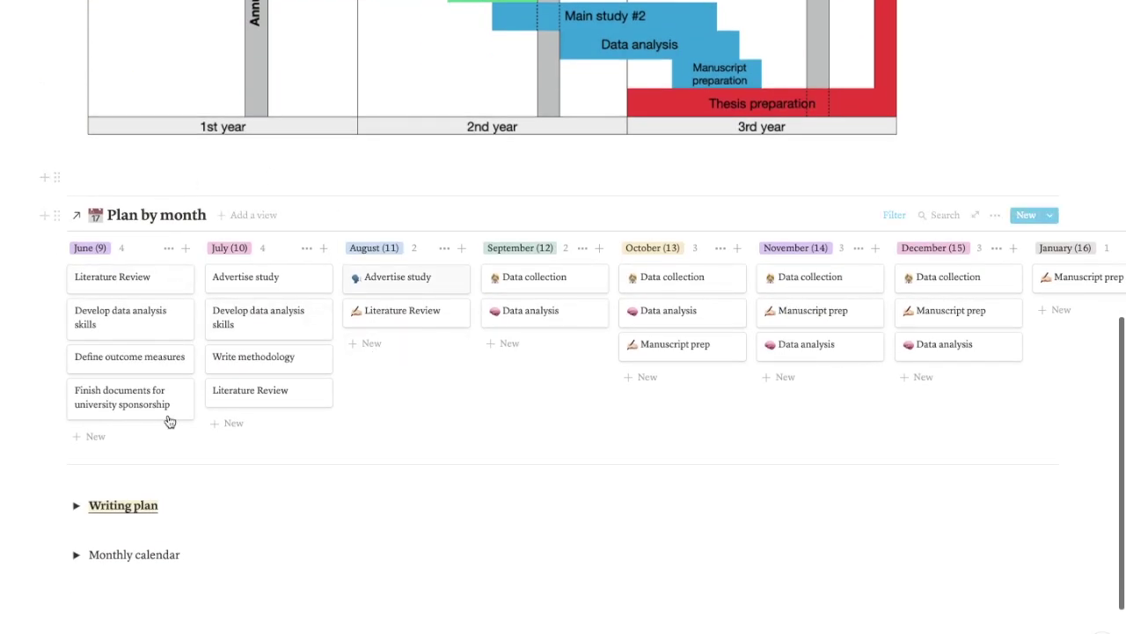
scroll(91, 296, "up", 2)
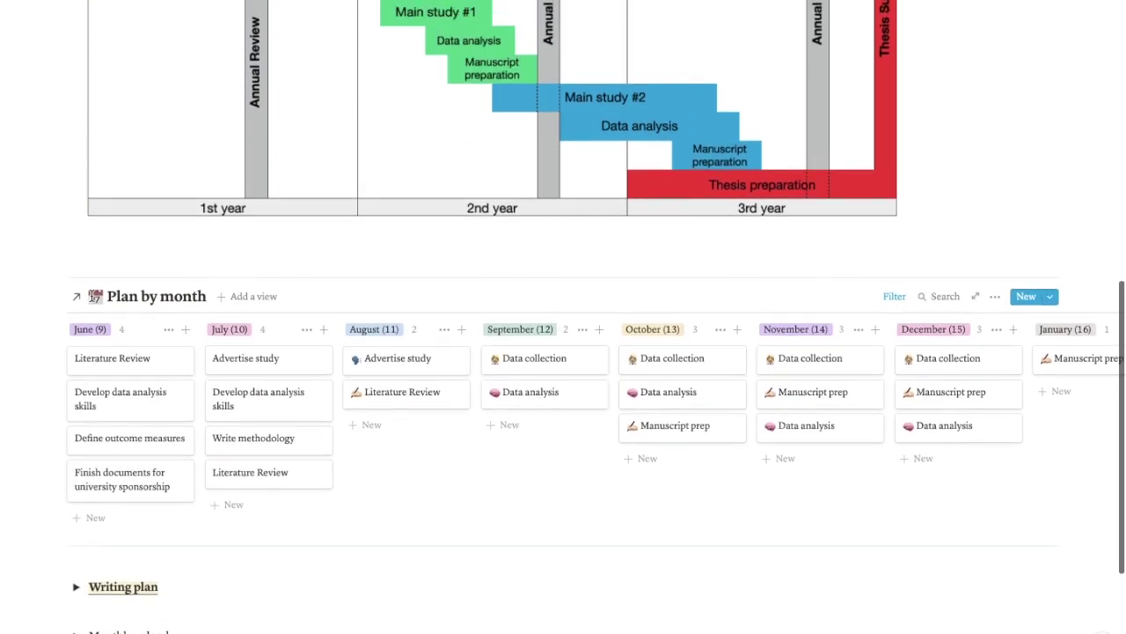
scroll(92, 301, "up", 4)
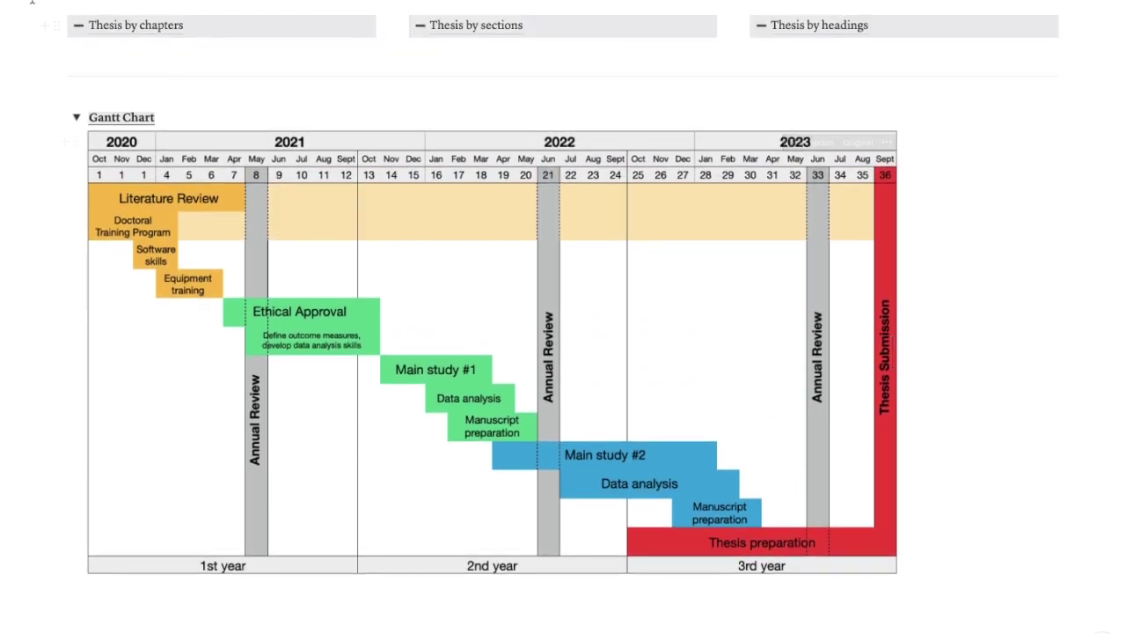
Return to the Home page and open the Task Management template listed under Manage.
mouse_move(5, 229)
left_click(66, 141)
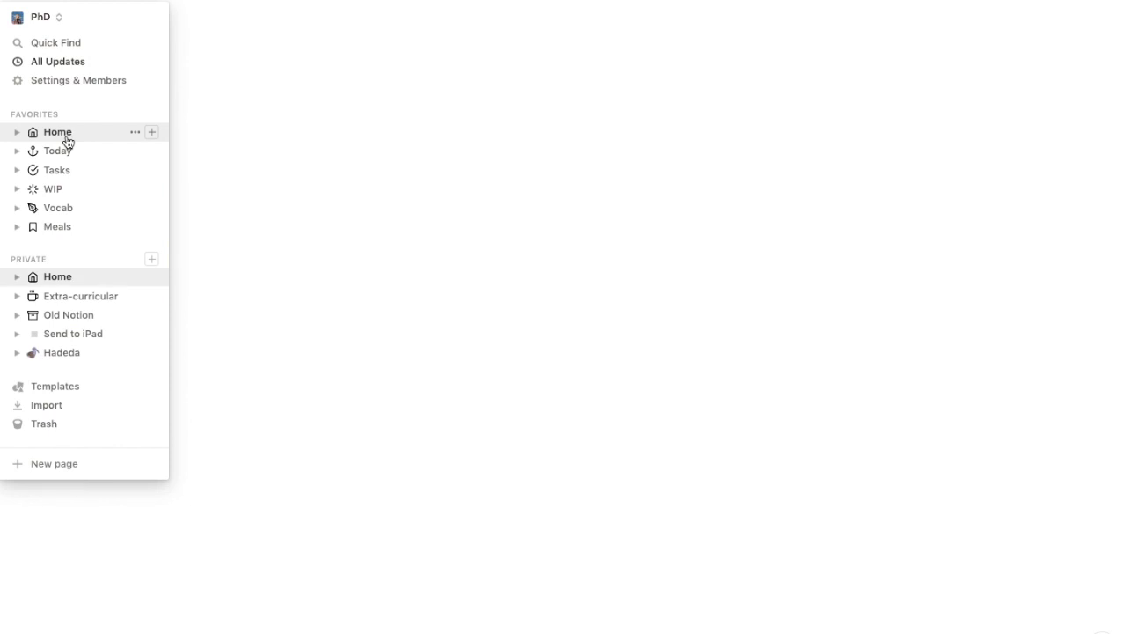
scroll(418, 559, "down", 2)
scroll(418, 560, "down", 3)
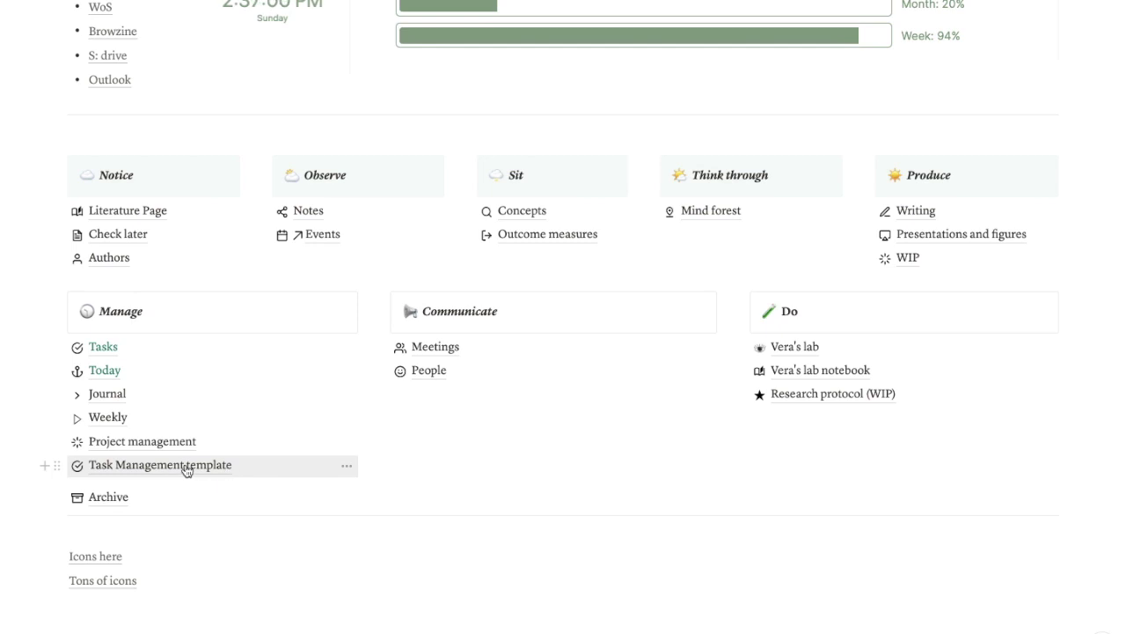
left_click(193, 466)
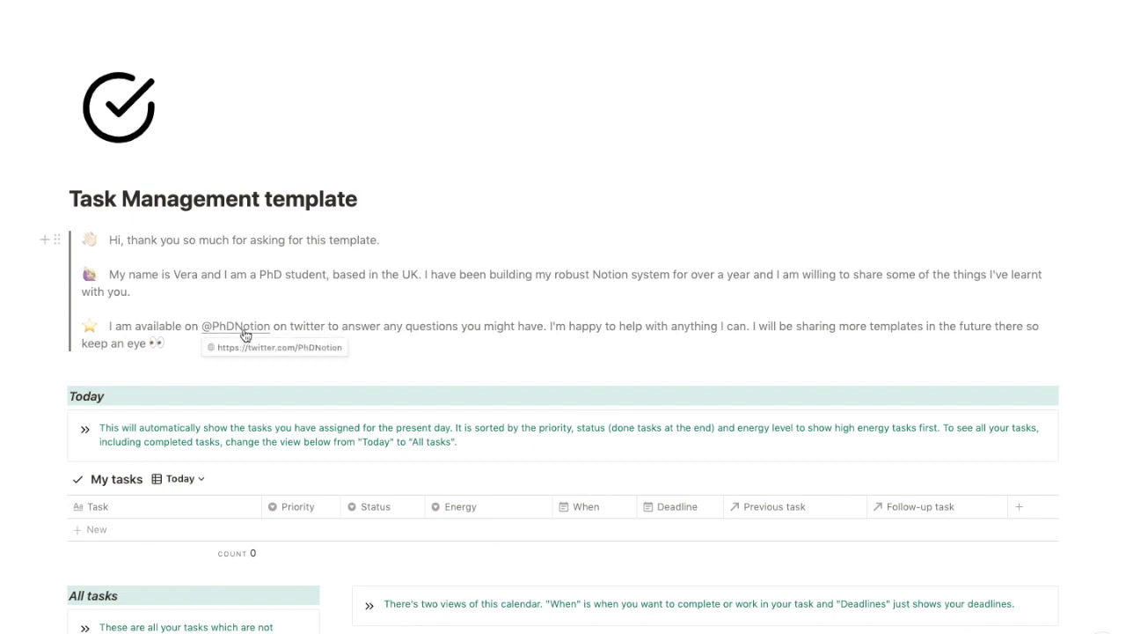
Review the filter and sort settings of the My tasks table's Today view in the template.
scroll(307, 352, "down", 1)
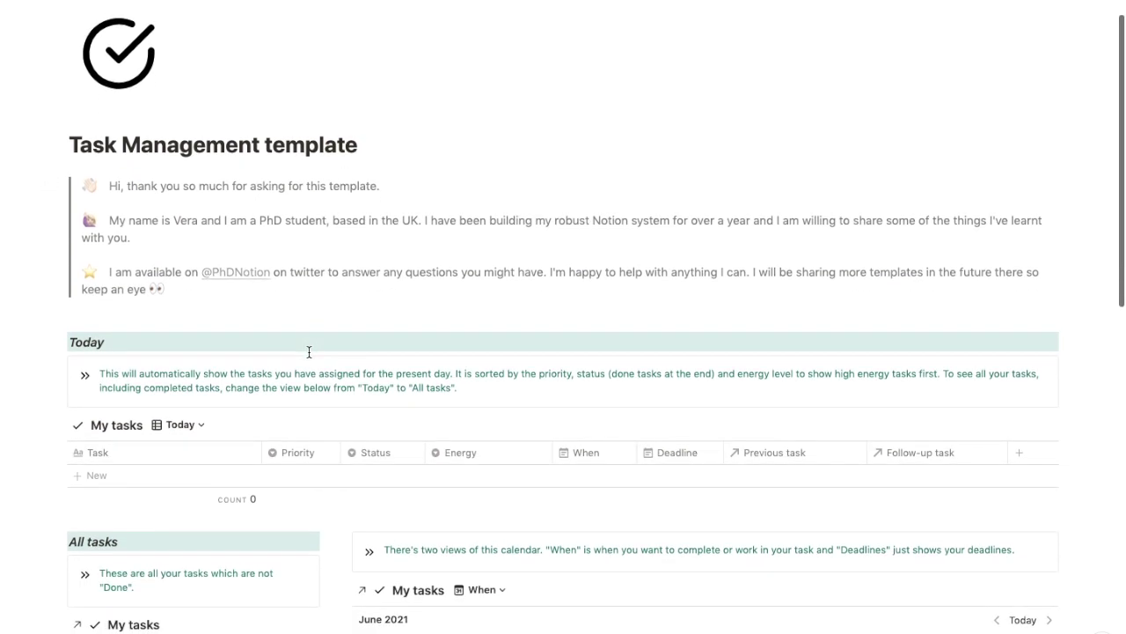
scroll(309, 352, "down", 1)
scroll(306, 351, "down", 1)
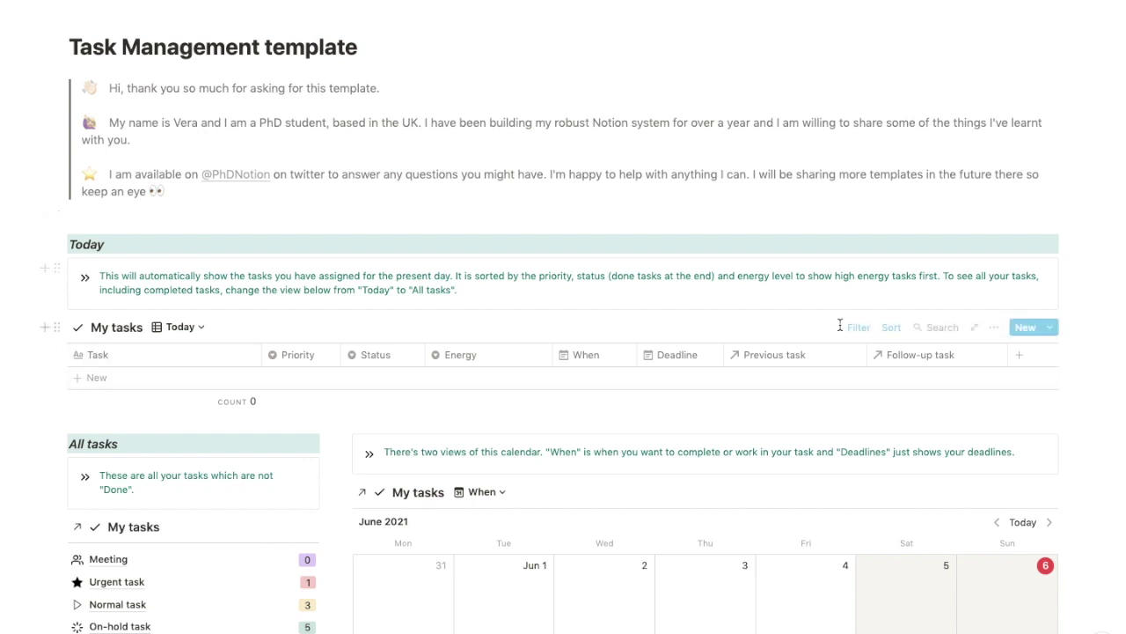
left_click(859, 326)
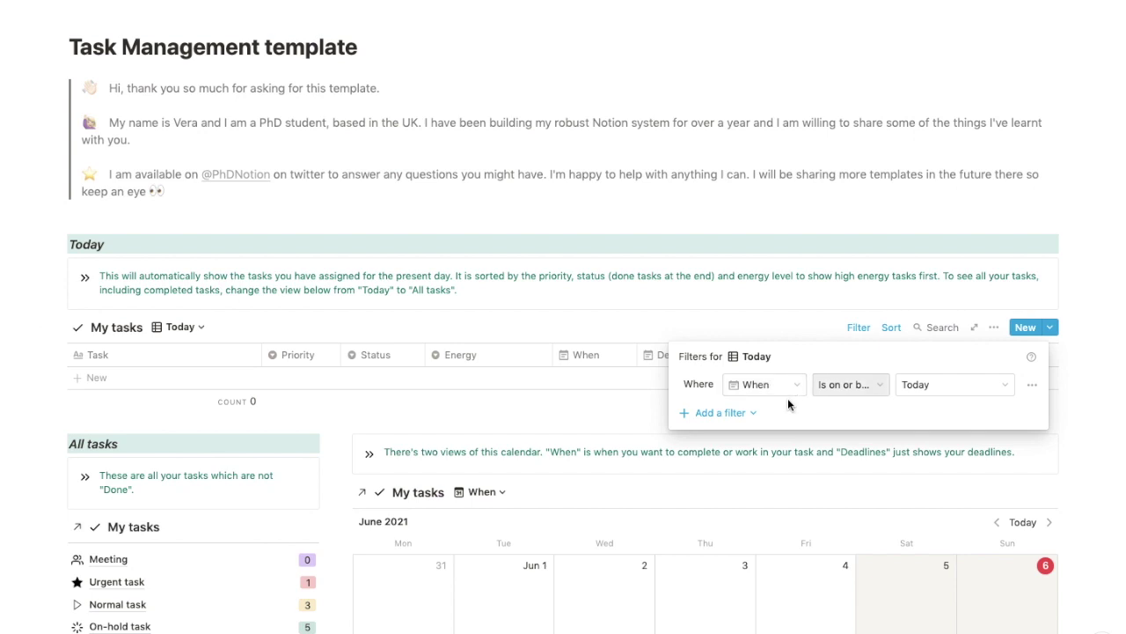
left_click(596, 276)
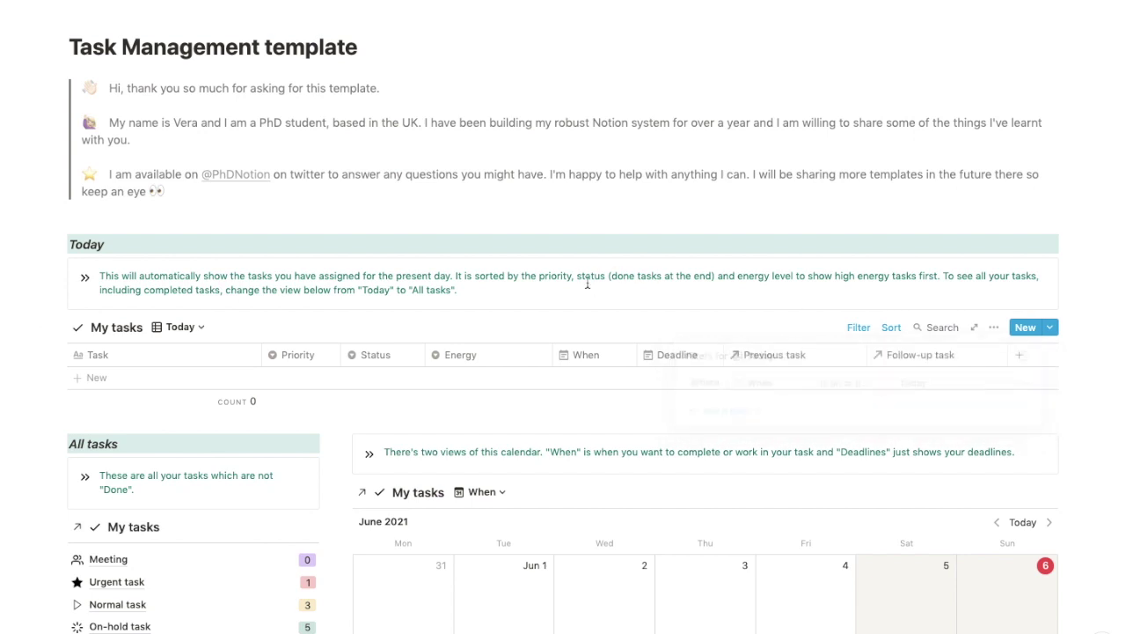
left_click(891, 326)
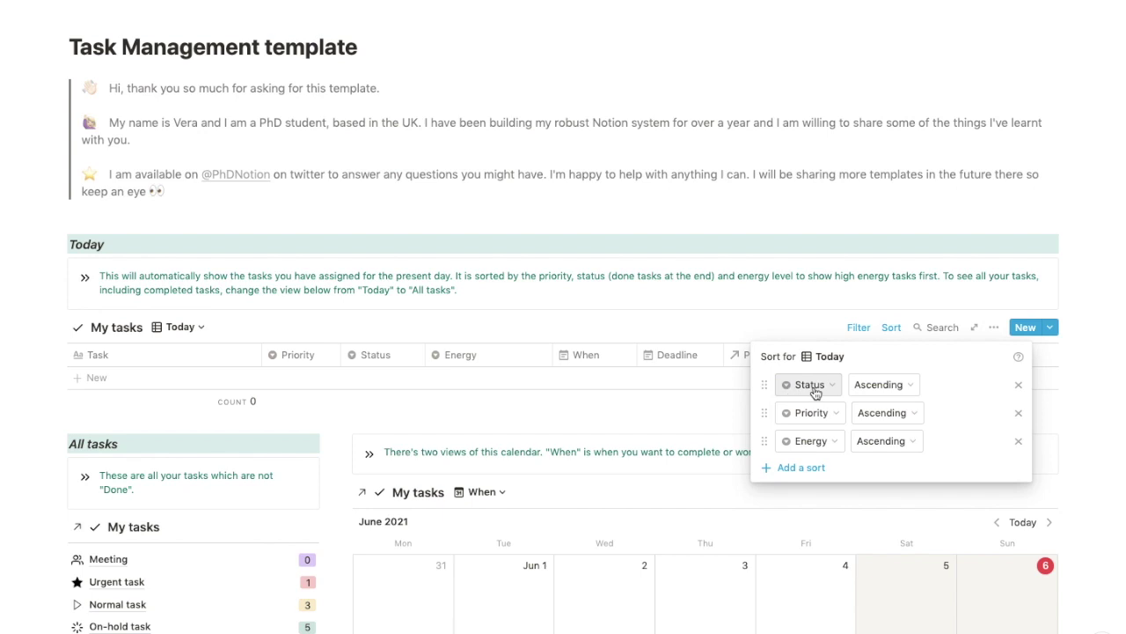
left_click(694, 299)
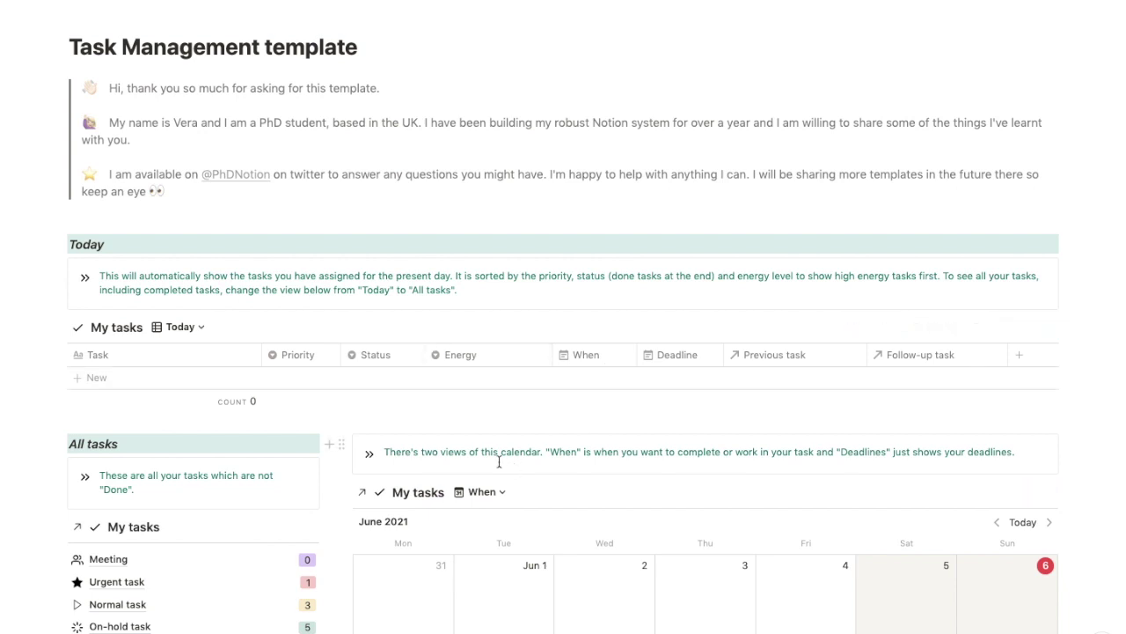
Add a task named "New task" to the Today table and set its priority to 1.
left_click(140, 379)
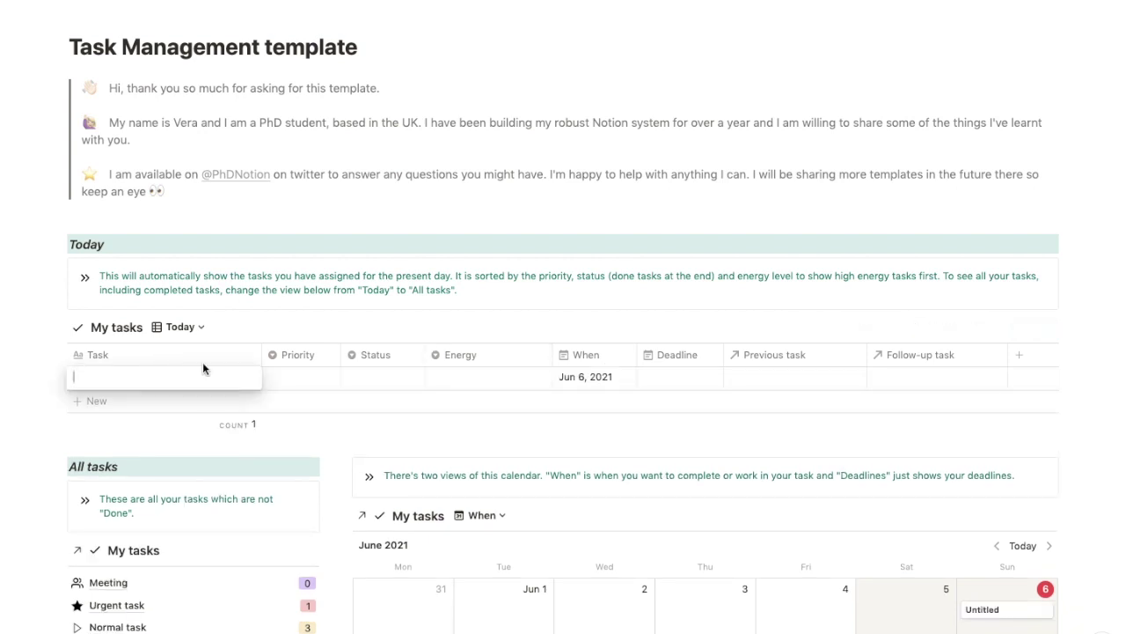
type("New task")
key("Escape")
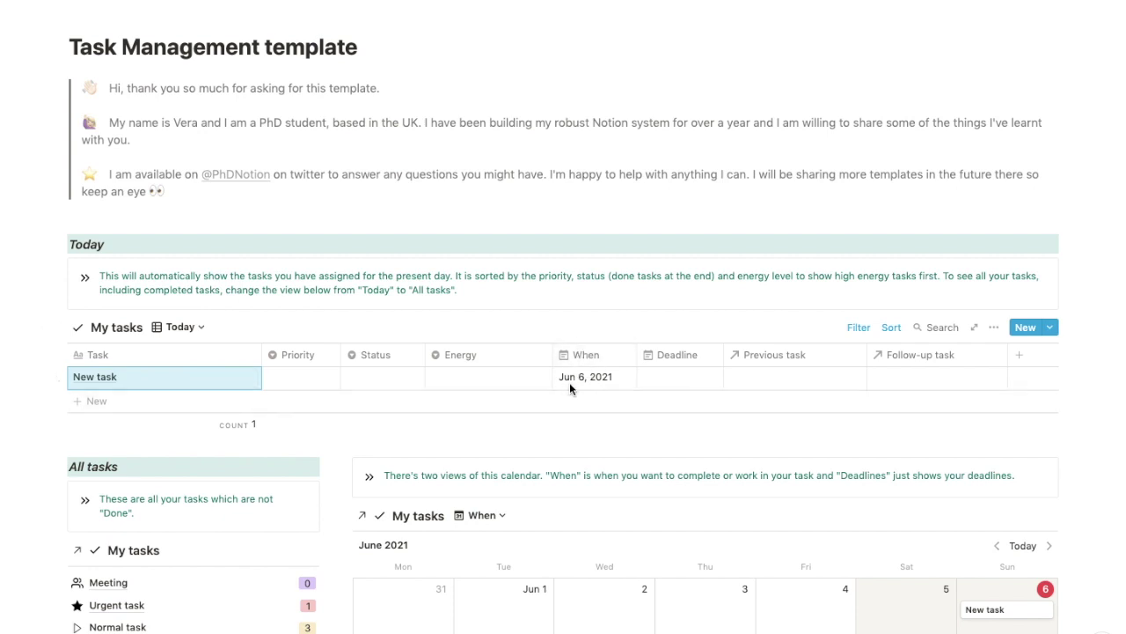
left_click(289, 380)
left_click_drag(292, 483, 293, 429)
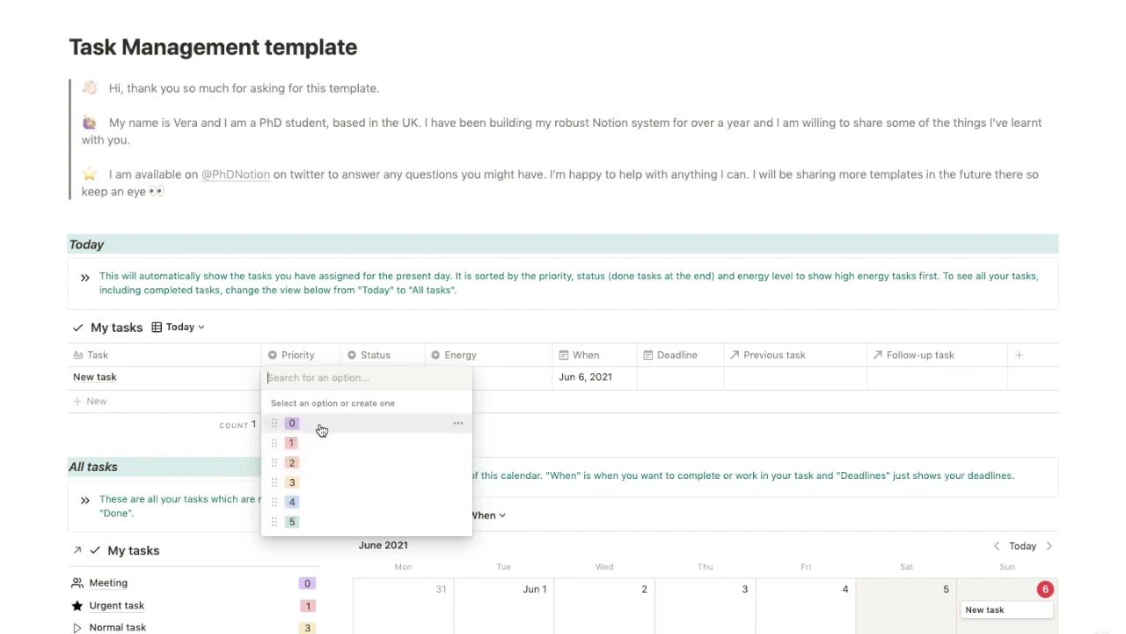
left_click(309, 443)
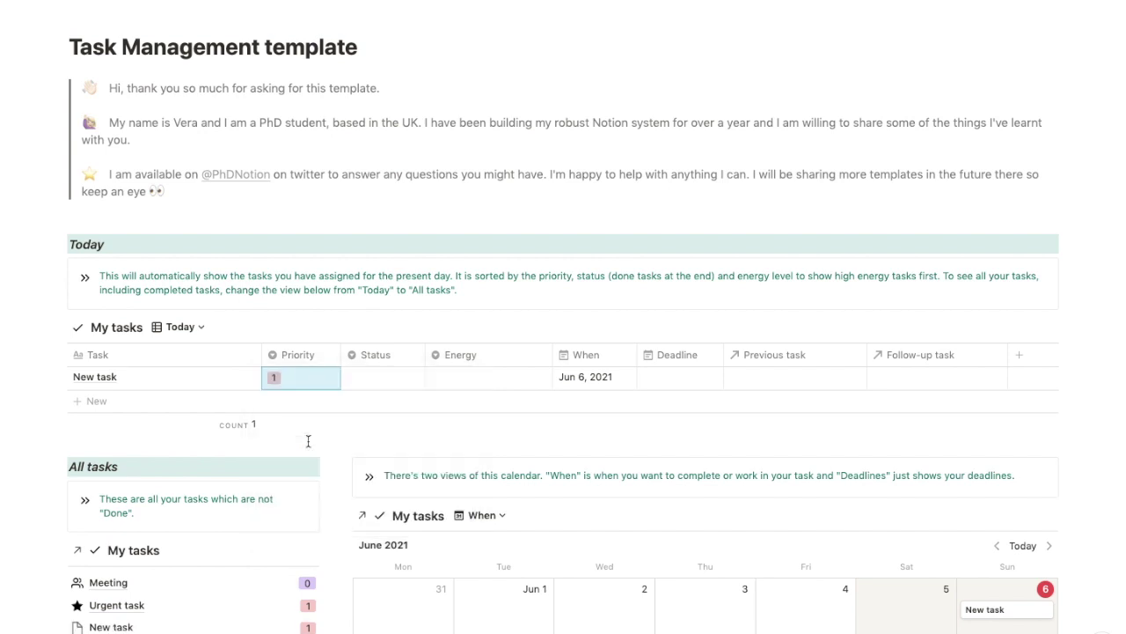
Review the Priority and Energy options offered for New task and view the When calendar below.
left_click(298, 378)
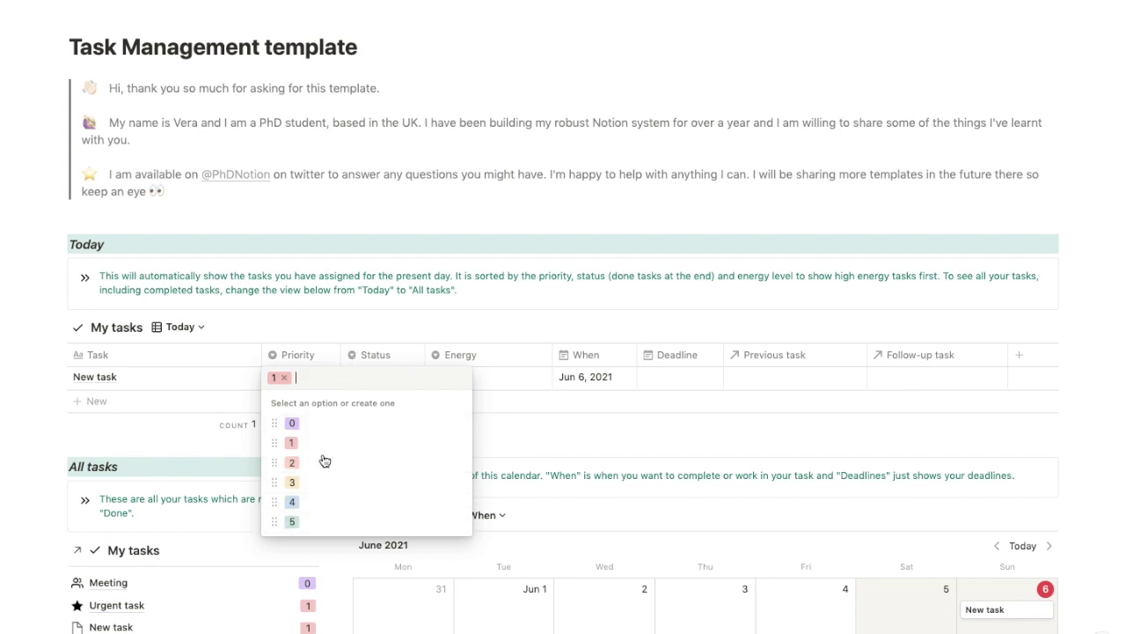
key("Escape")
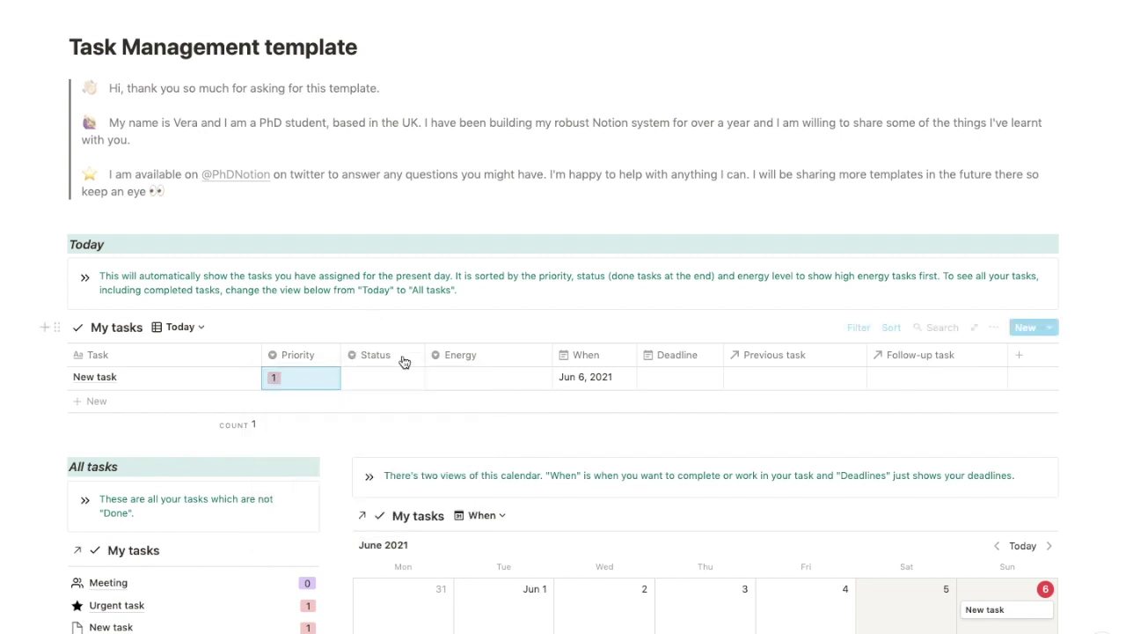
left_click(470, 376)
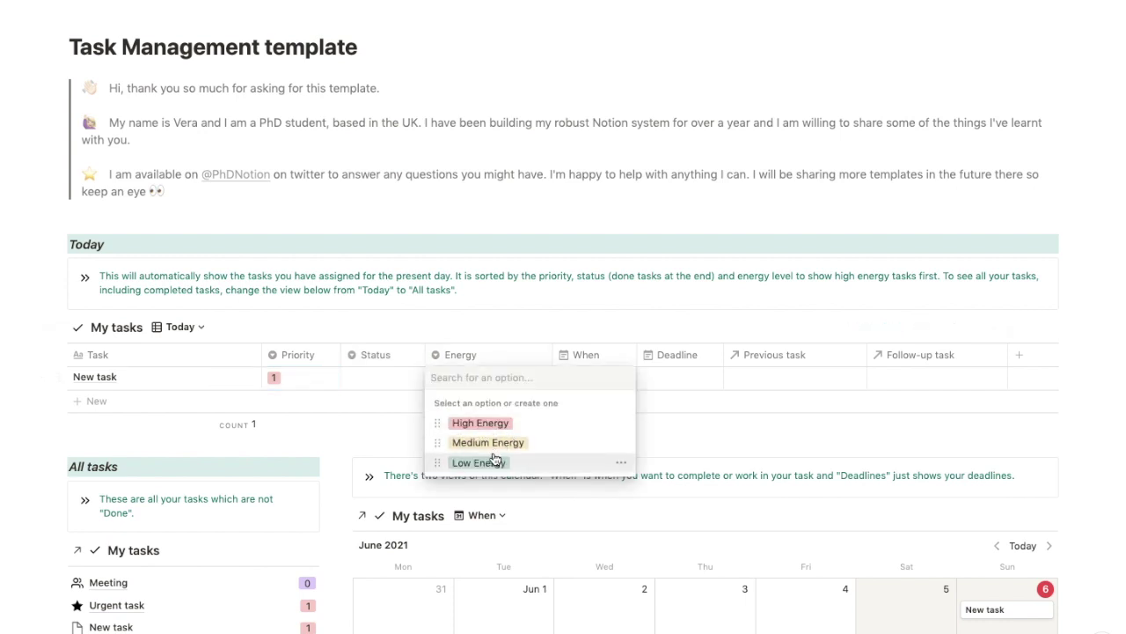
key("Escape")
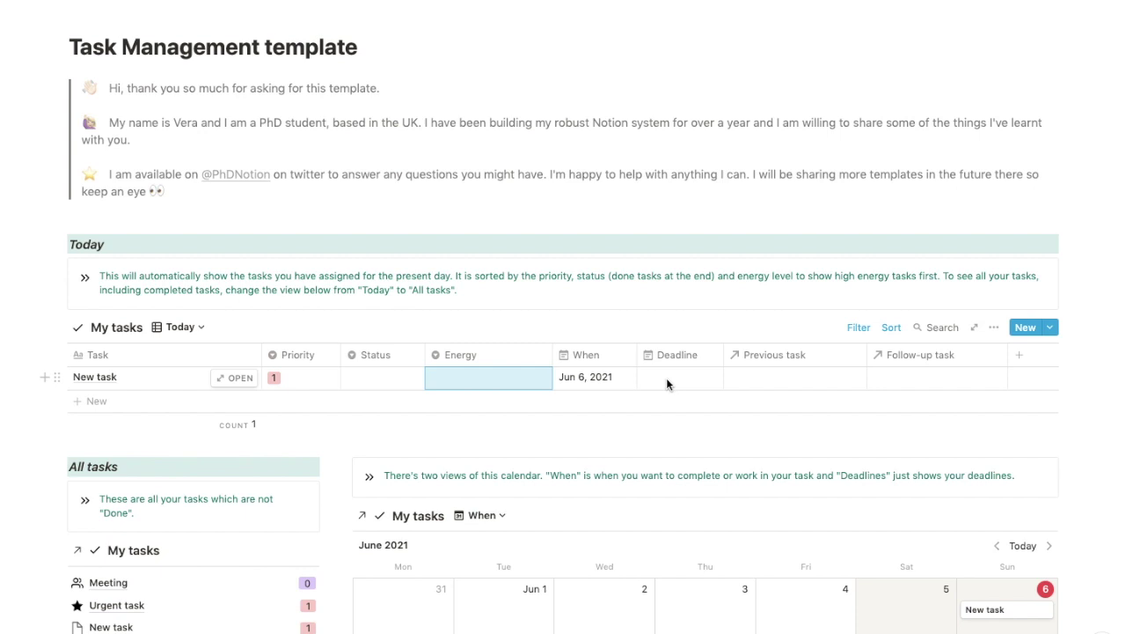
scroll(554, 432, "down", 3)
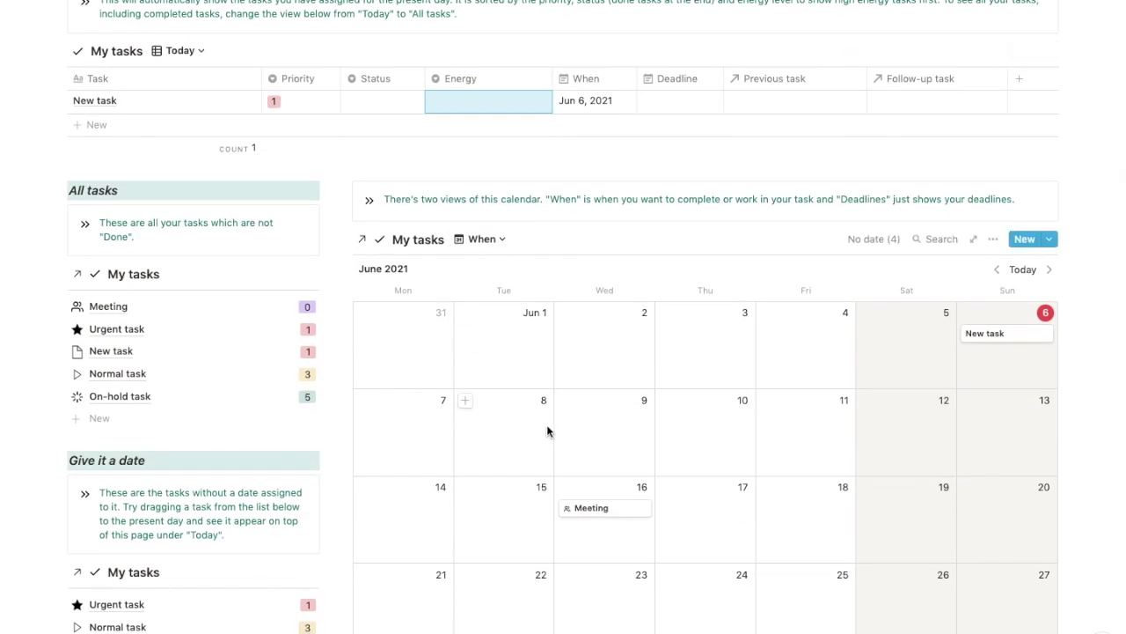
Look at the Deadlines view of the My tasks calendar and return it to the When view.
scroll(546, 425, "down", 1)
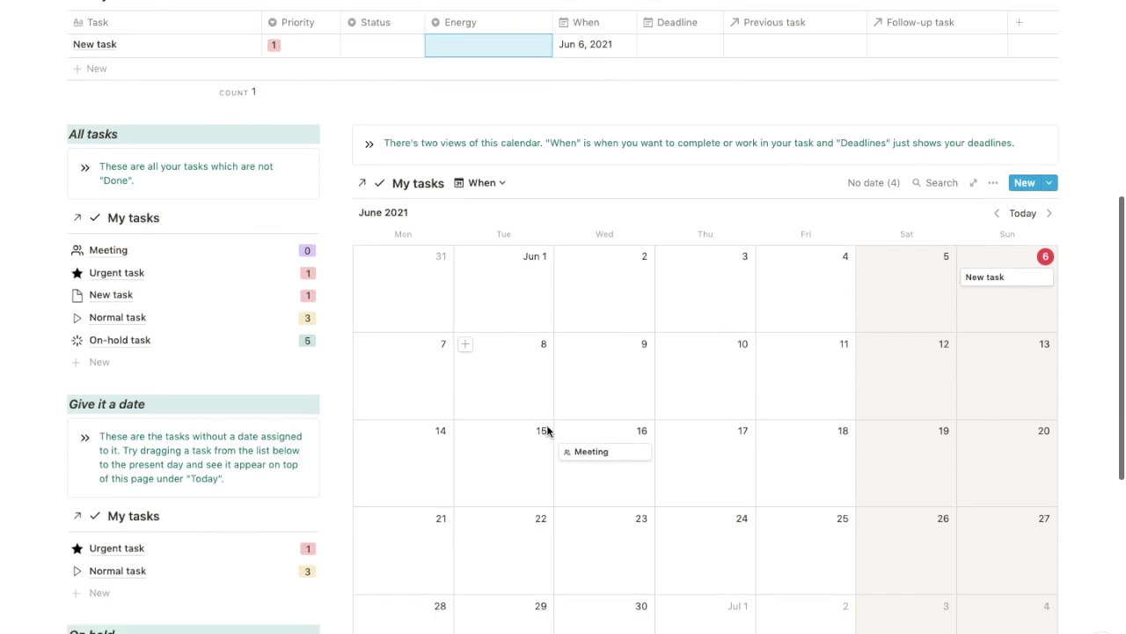
left_click(491, 185)
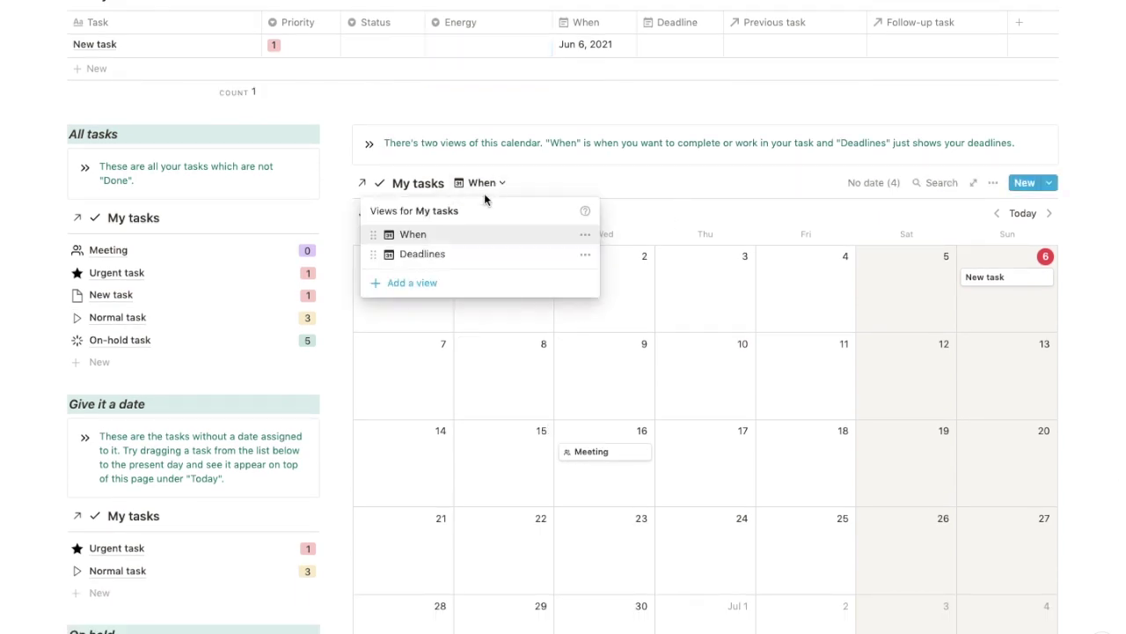
left_click(452, 255)
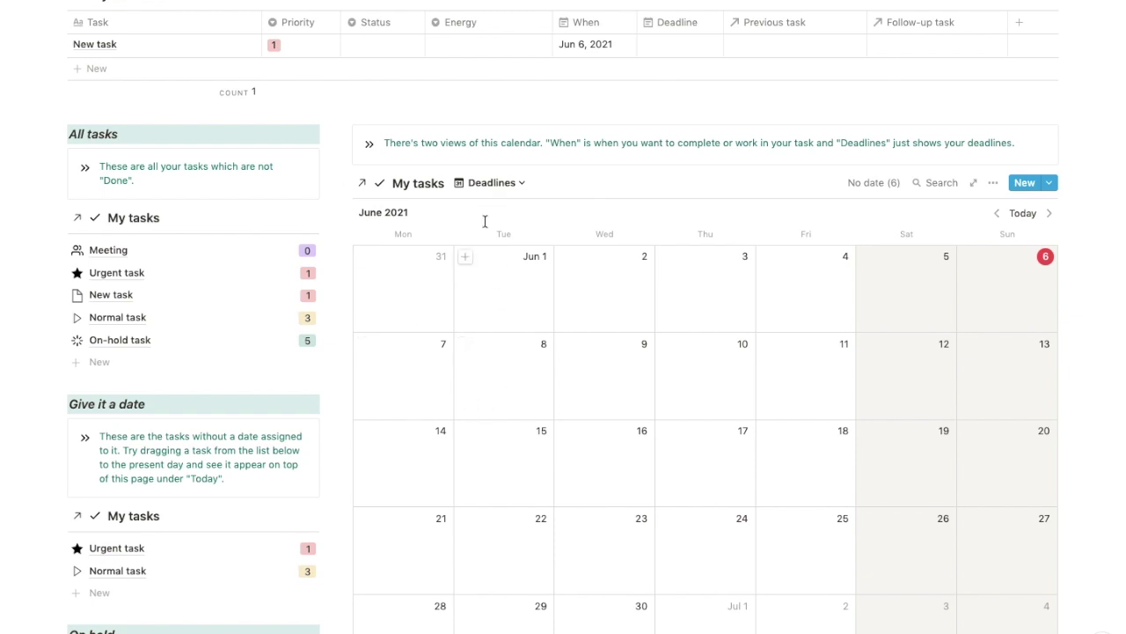
left_click(479, 184)
left_click(464, 236)
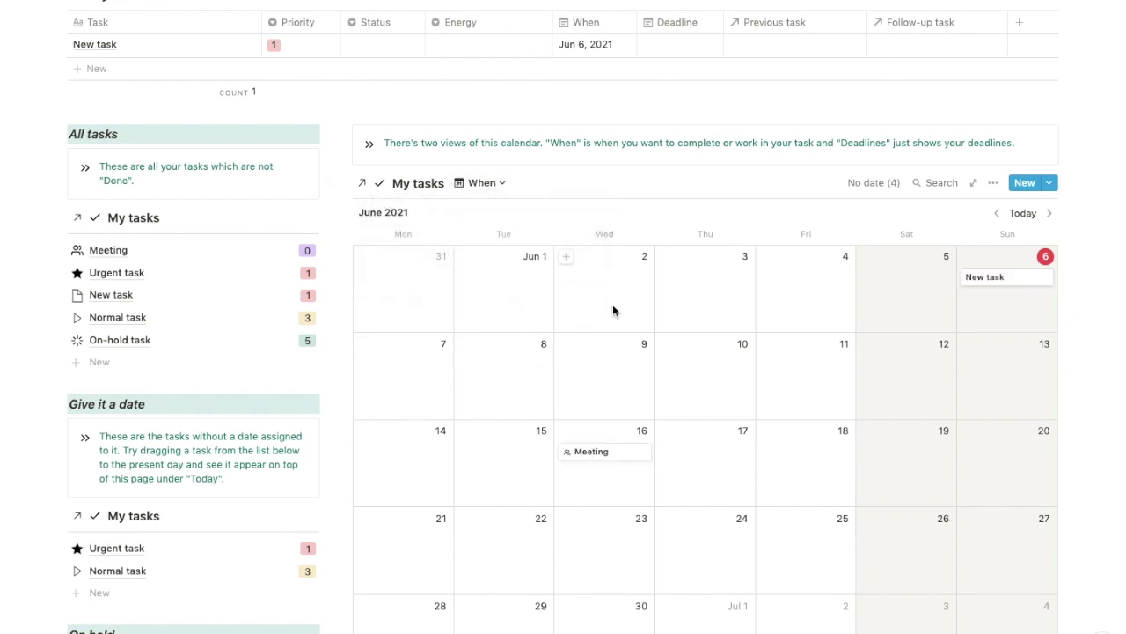
scroll(614, 309, "up", 1)
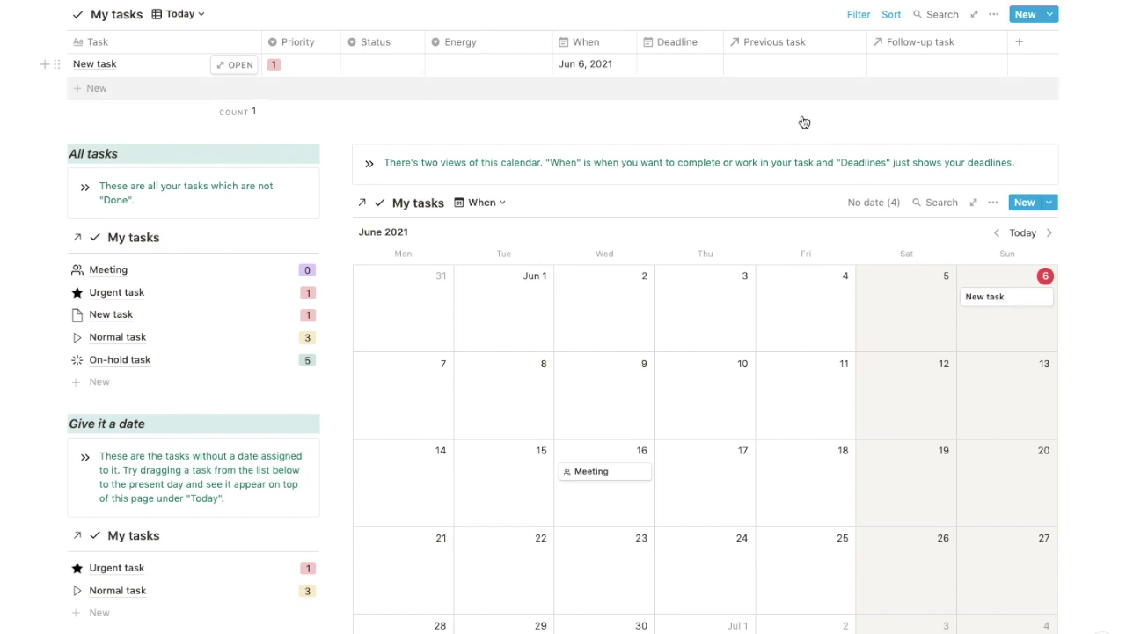
Add a task named Dependant on "new task" to the Today table.
scroll(801, 118, "up", 2)
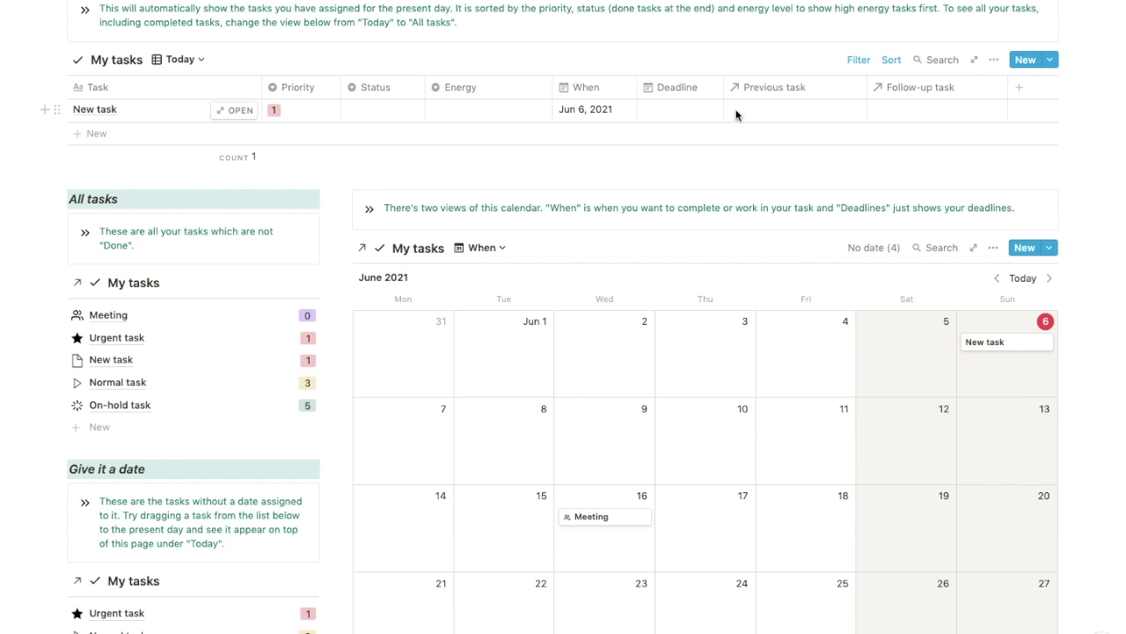
left_click(160, 144)
type("Dependant ")
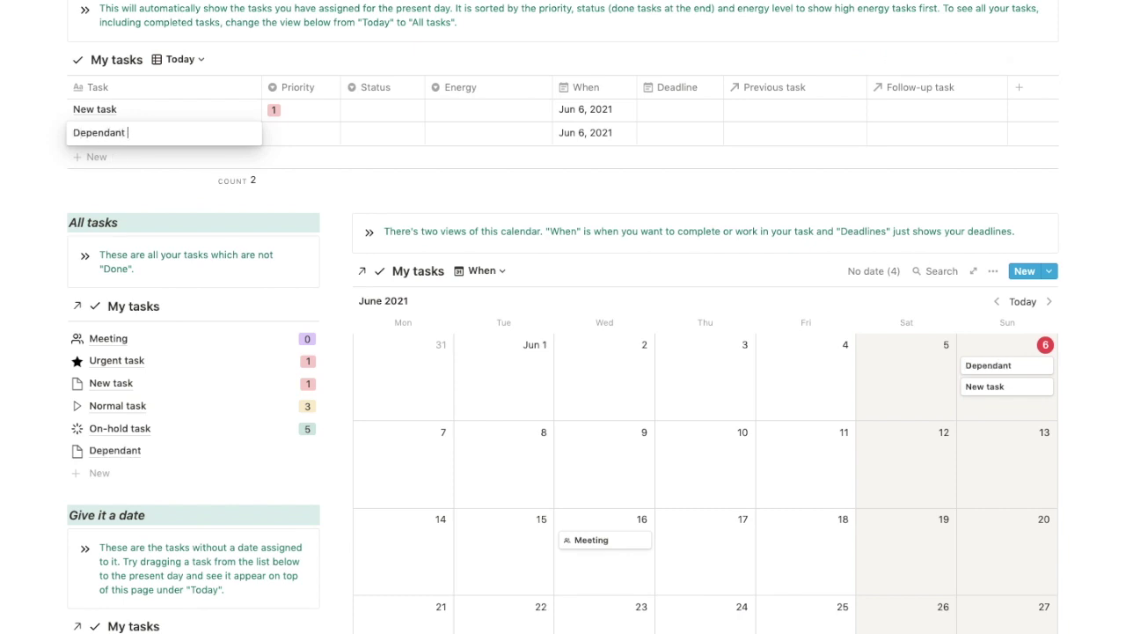
type("on")
type(" \"ne")
type("w ta")
key("BackSpace")
type("ta")
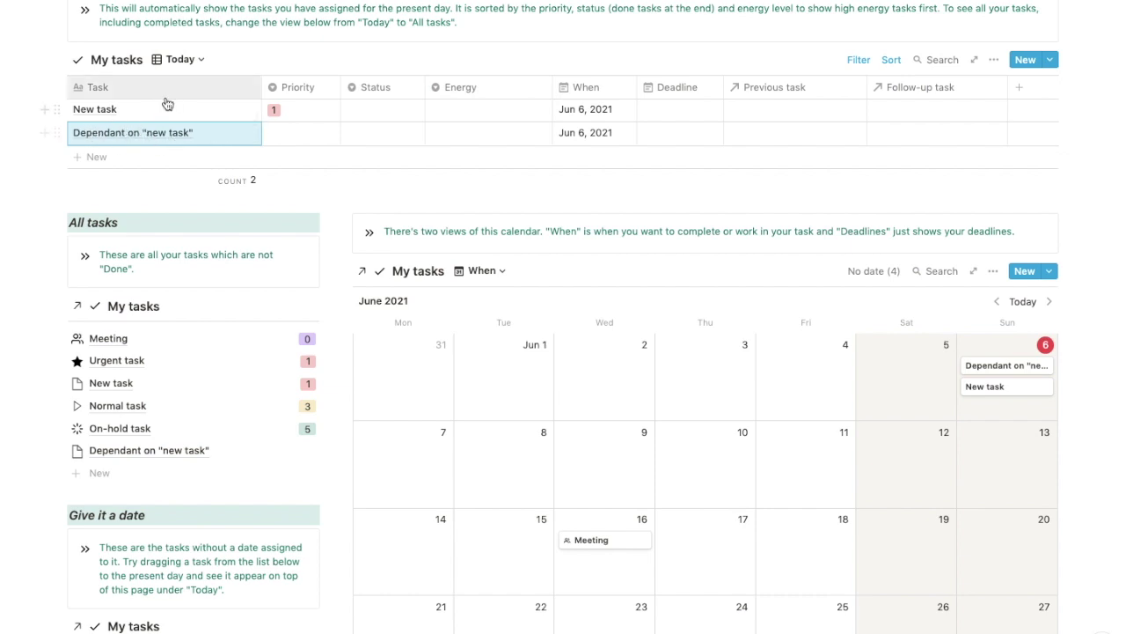
Link New task as the previous task of Dependant on "new task" and widen the Follow-up task column slightly.
left_click(760, 138)
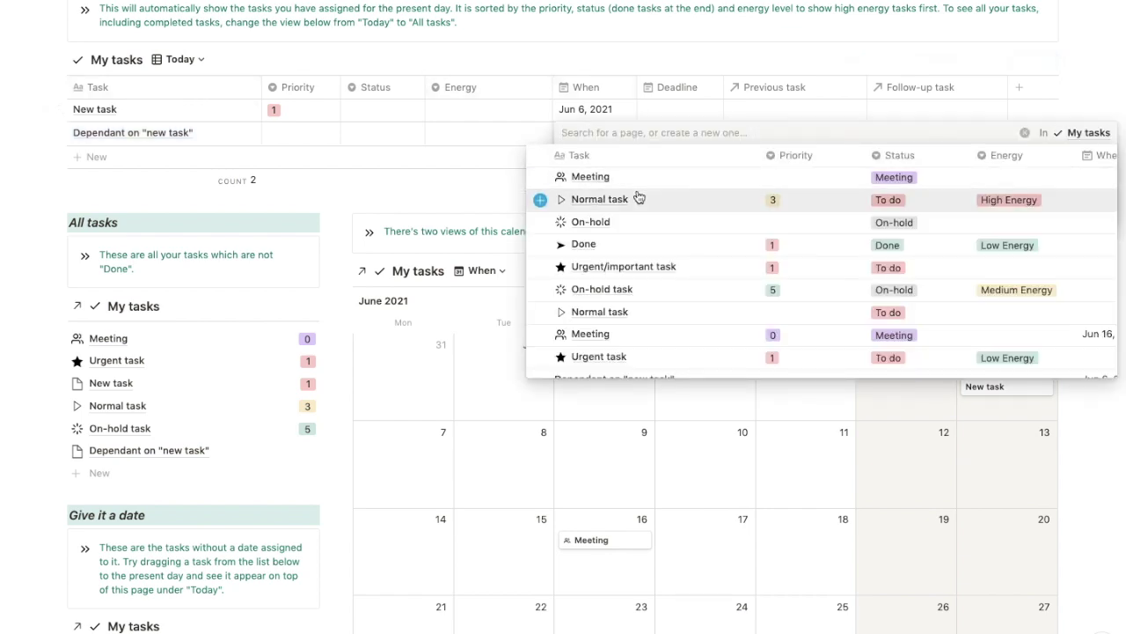
type("new")
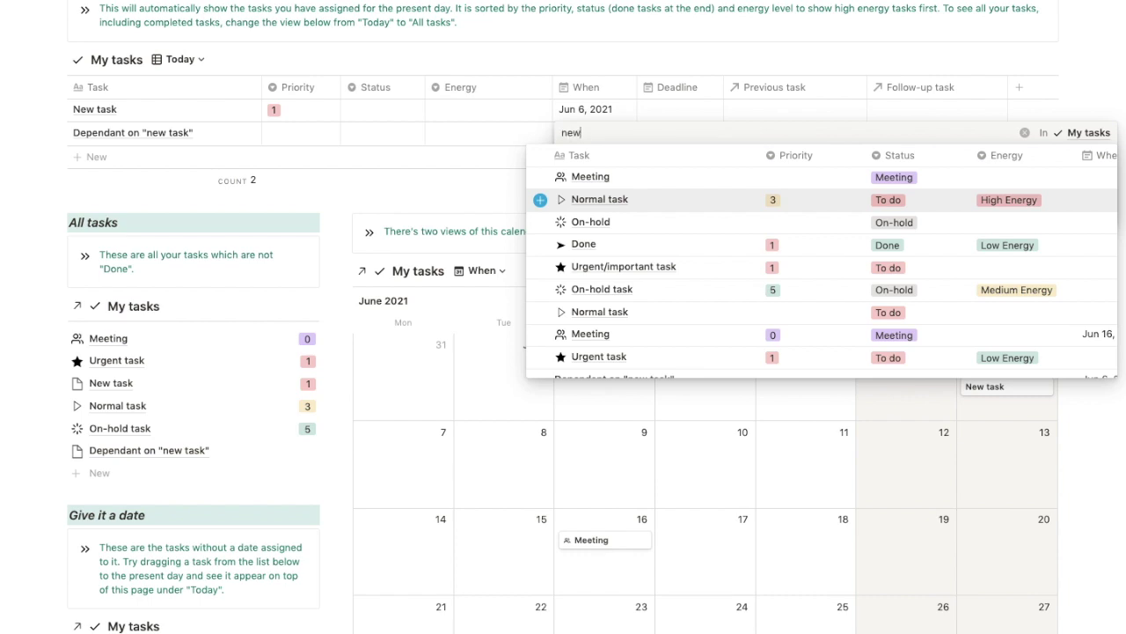
type(" task")
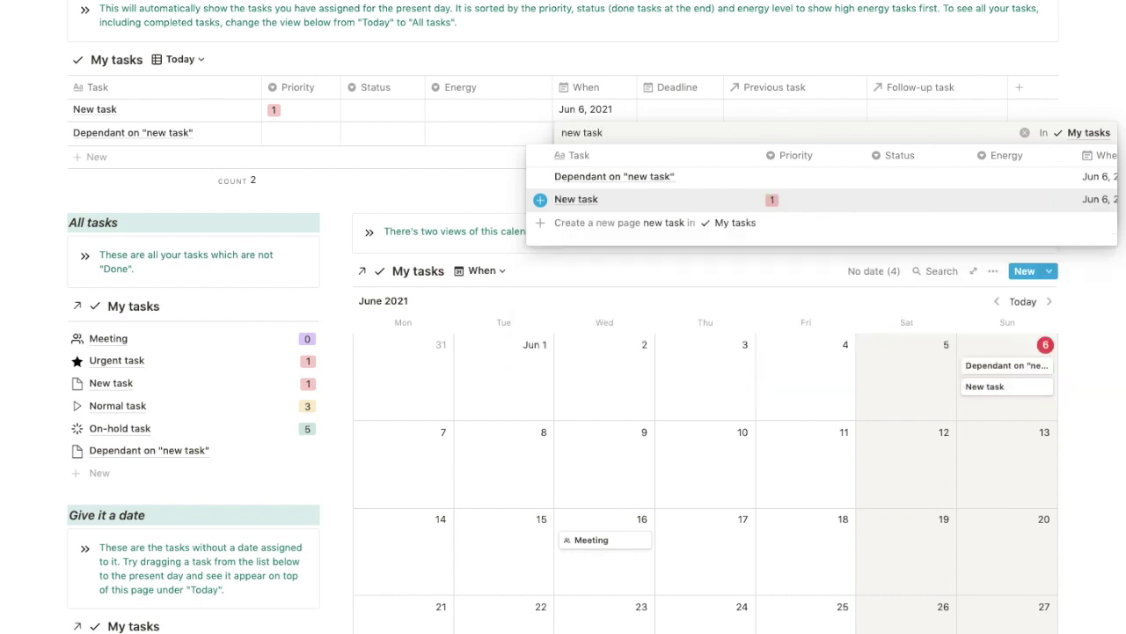
left_click(599, 199)
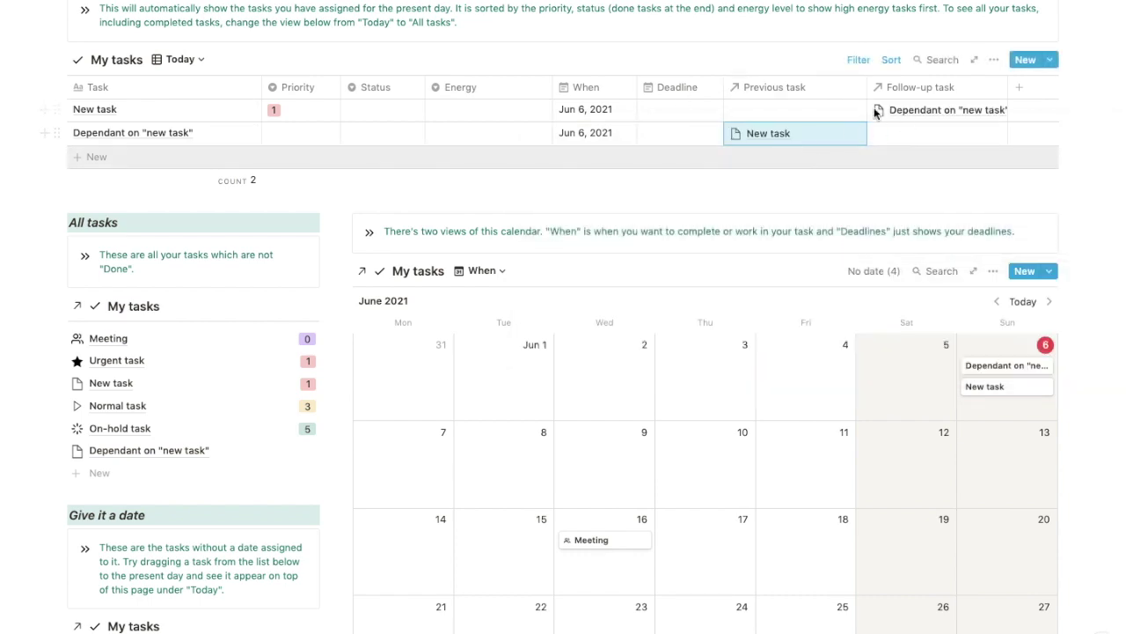
left_click_drag(1008, 88, 1024, 92)
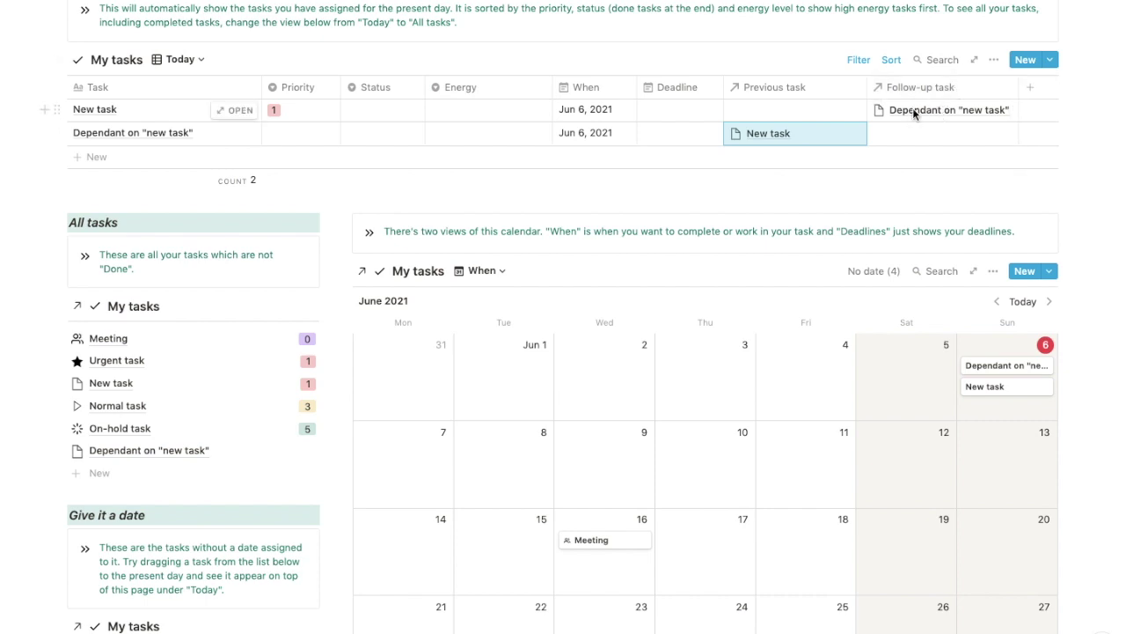
key("Escape")
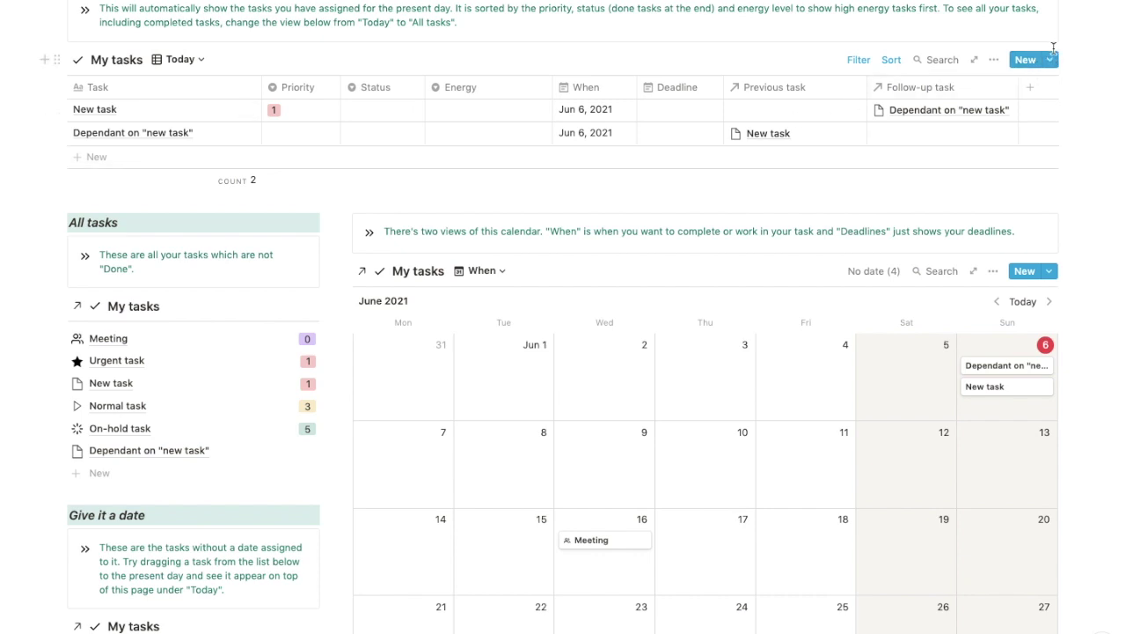
Reorder the My tasks templates so that On-hold comes directly after Meeting.
left_click(1051, 60)
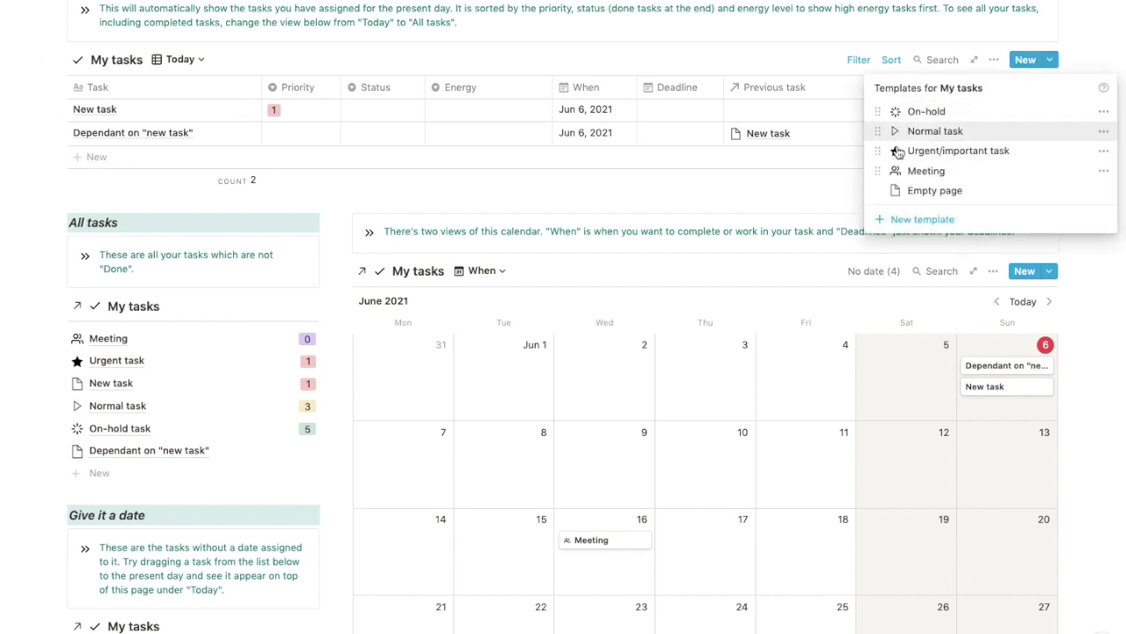
left_click_drag(880, 113, 875, 153)
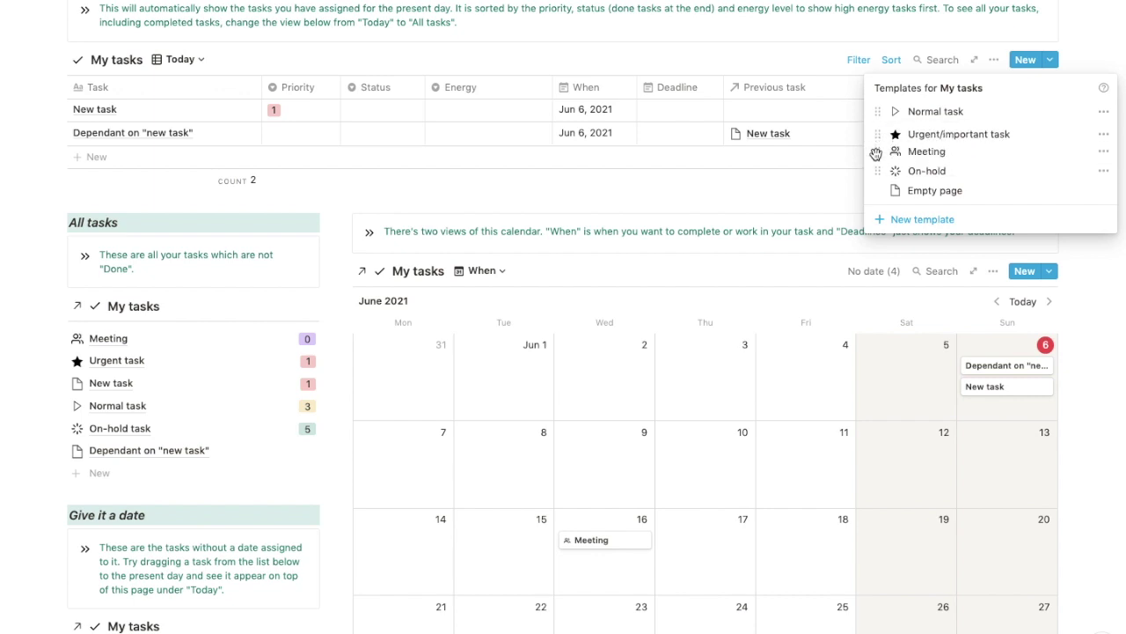
Create an untitled task from the Normal task template, then delete it.
left_click(954, 112)
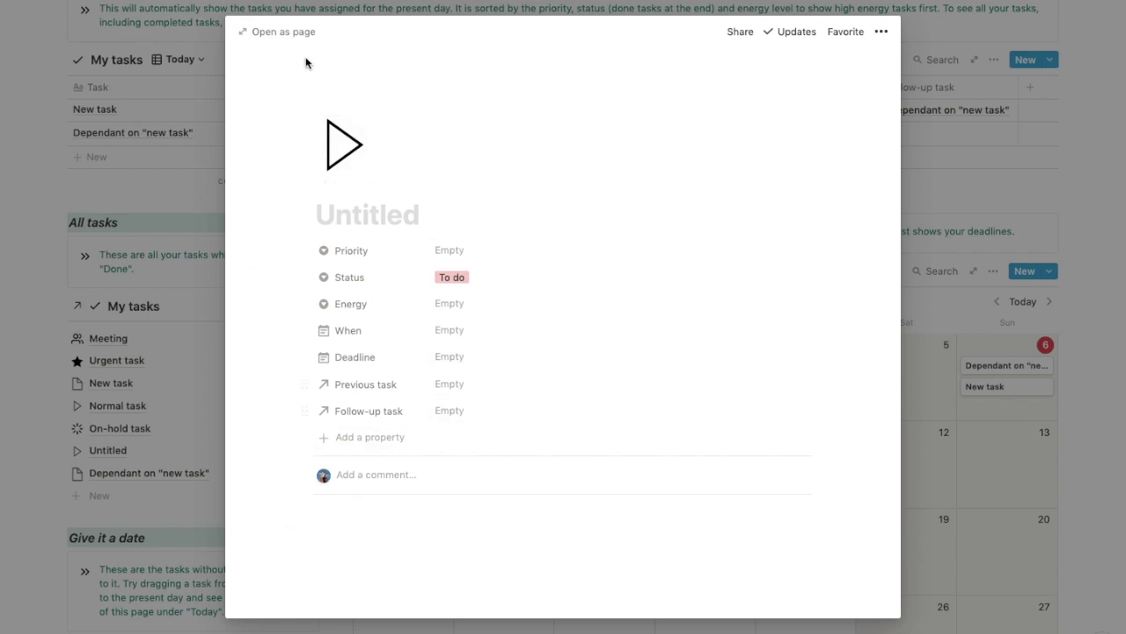
left_click(881, 32)
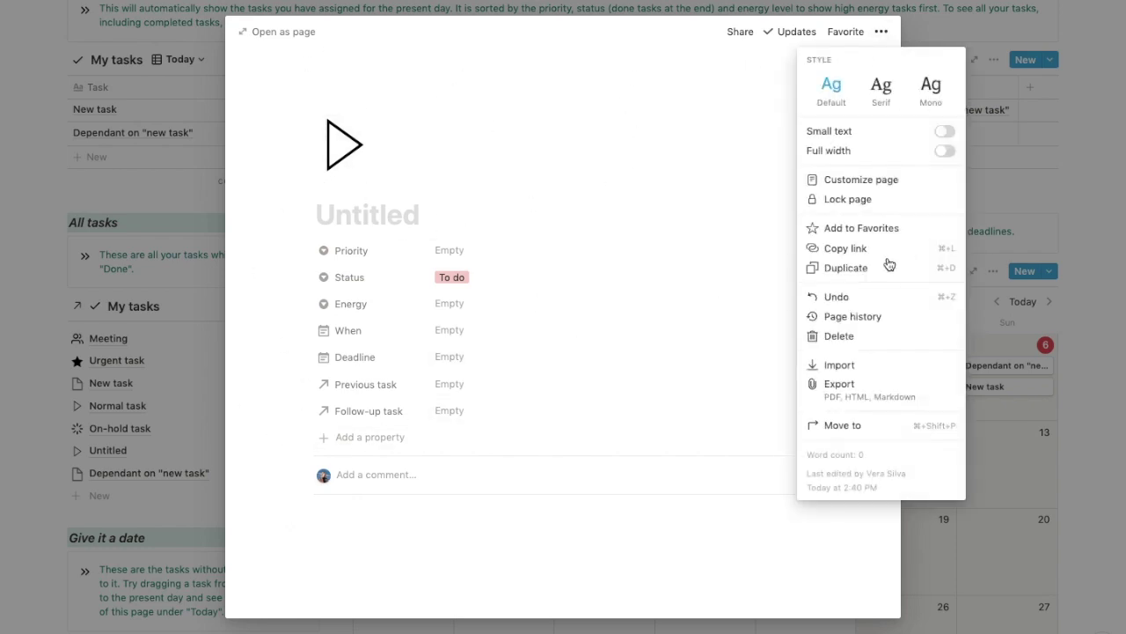
left_click(840, 335)
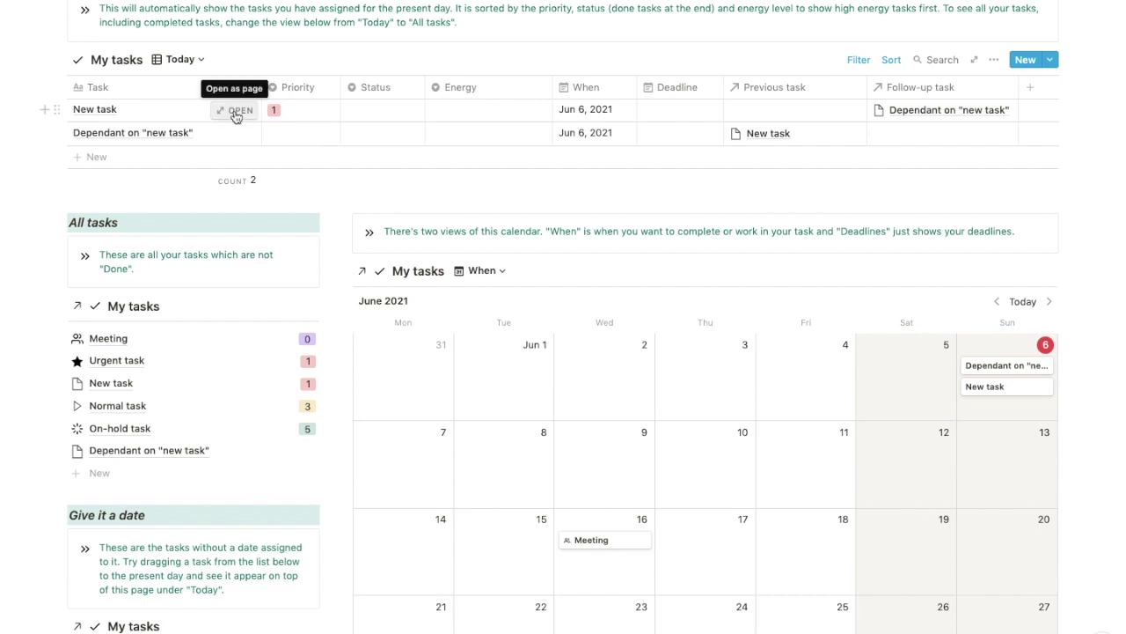
Open New task, apply the Normal task template to it and close its page.
left_click(236, 112)
scroll(460, 388, "down", 3)
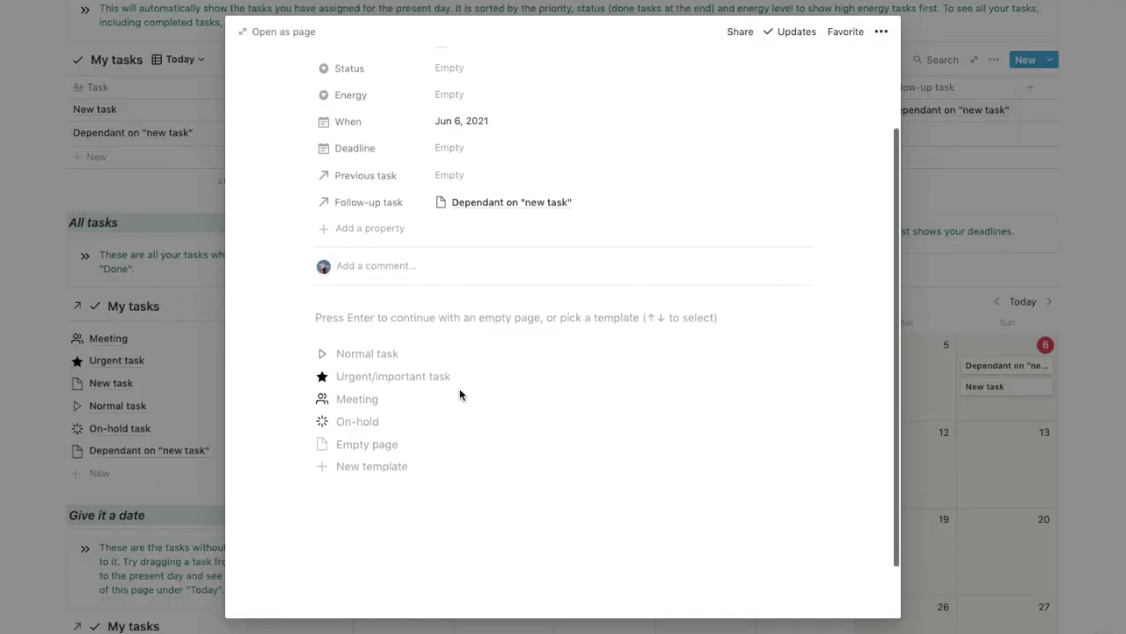
left_click(360, 347)
left_click(97, 246)
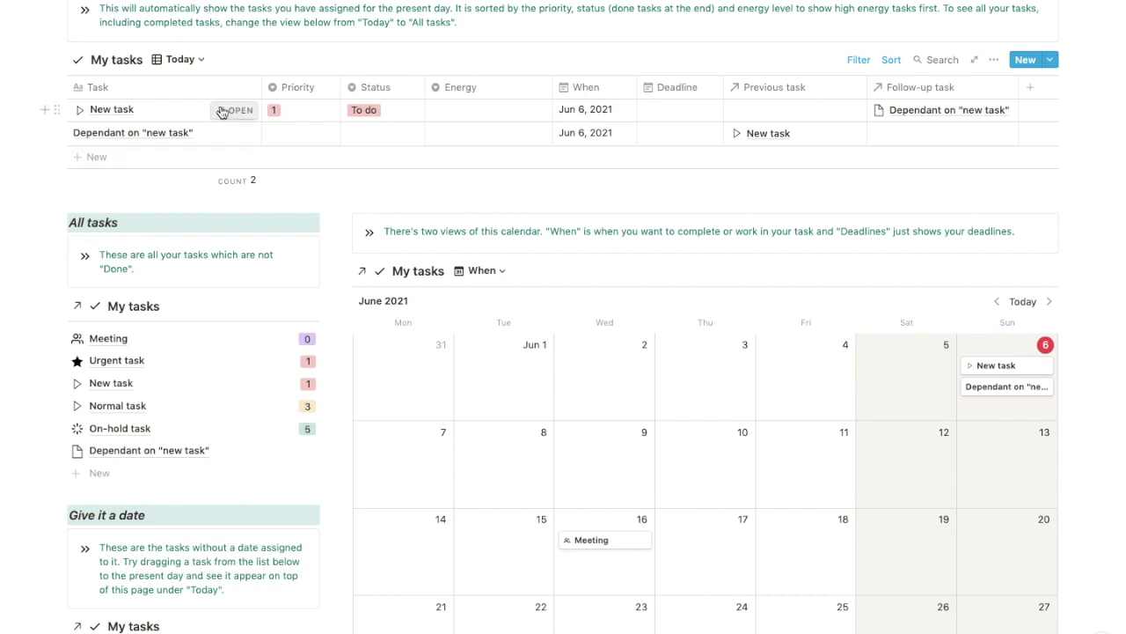
Open the Dependant on "new task" entry, apply the On-hold template to it and close its page.
left_click(236, 132)
scroll(416, 346, "down", 2)
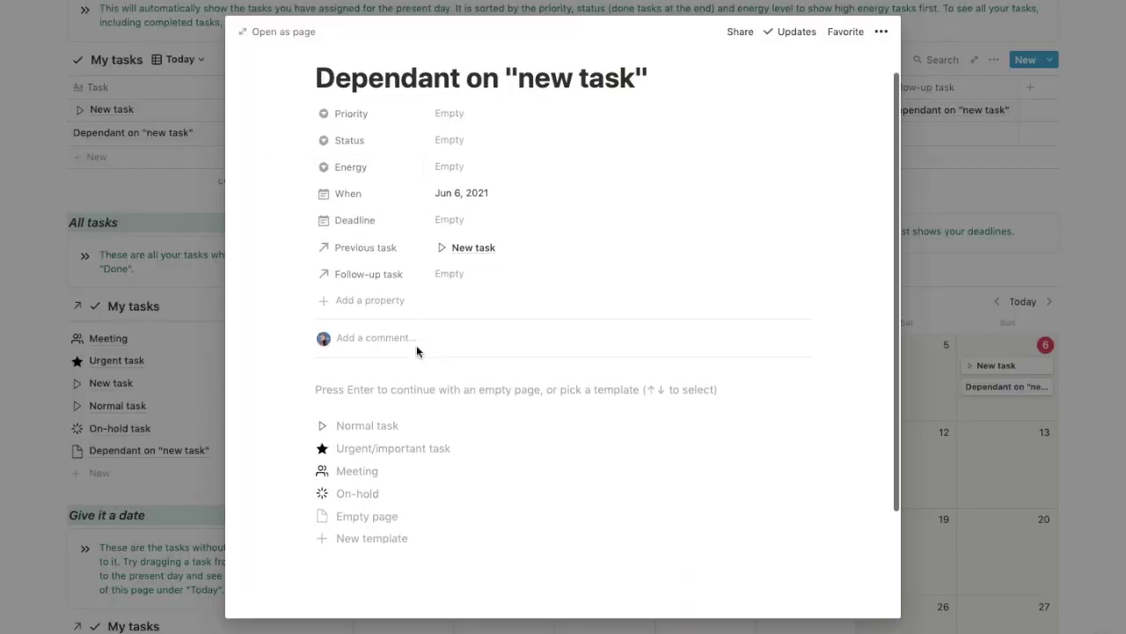
left_click(374, 493)
left_click(90, 192)
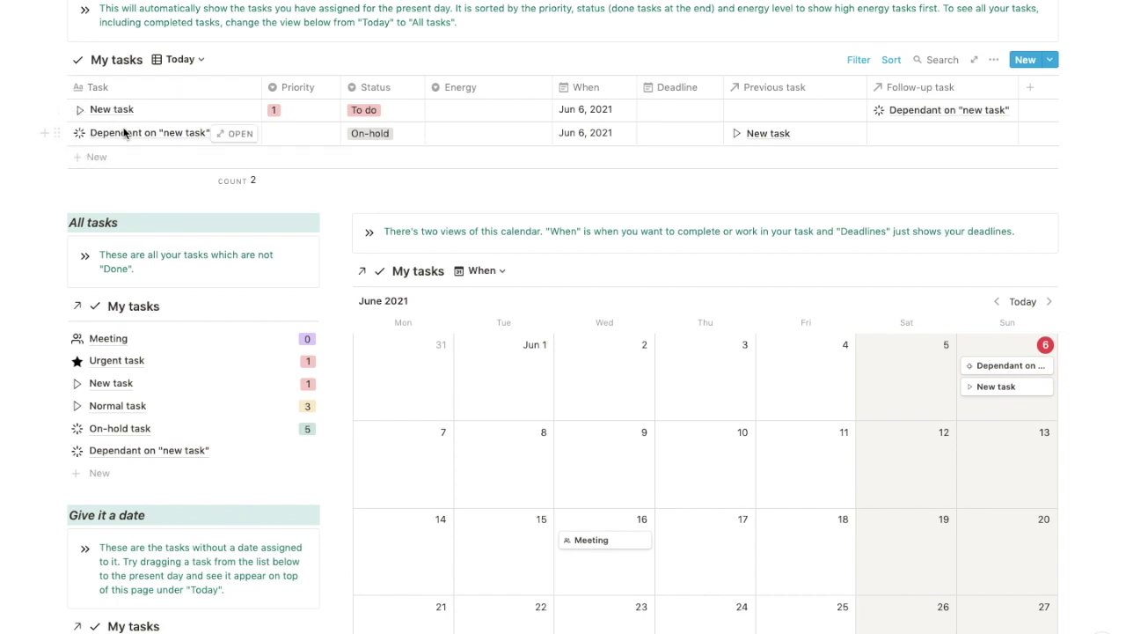
Review the Status options offered for New task and the preset properties of the On-hold template.
left_click(387, 109)
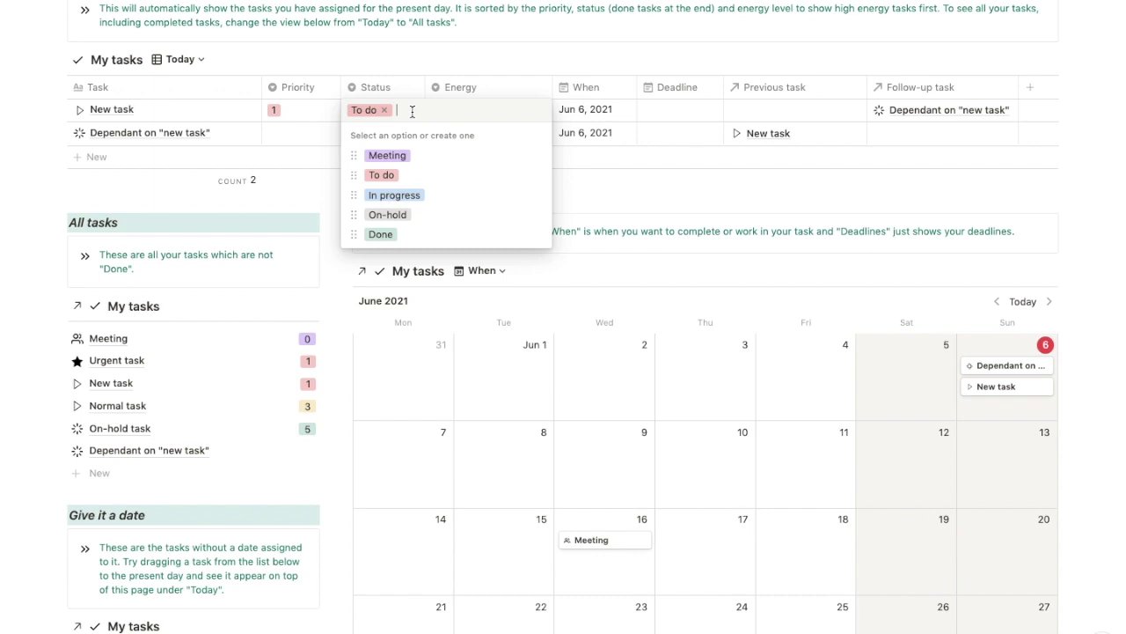
key("Escape")
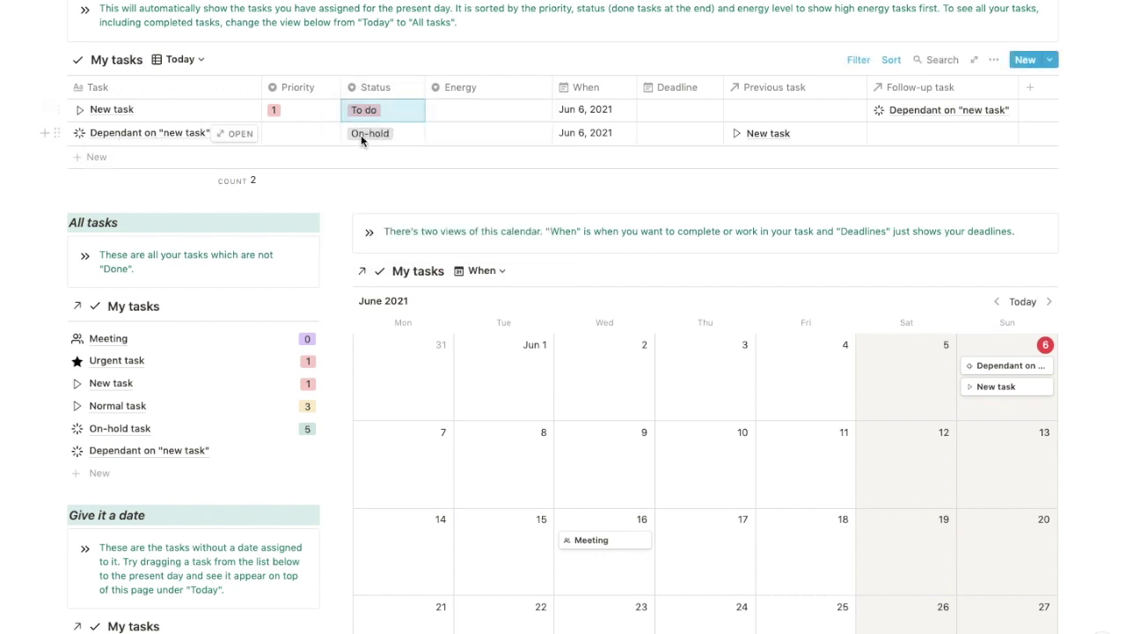
left_click(1050, 59)
left_click(1105, 172)
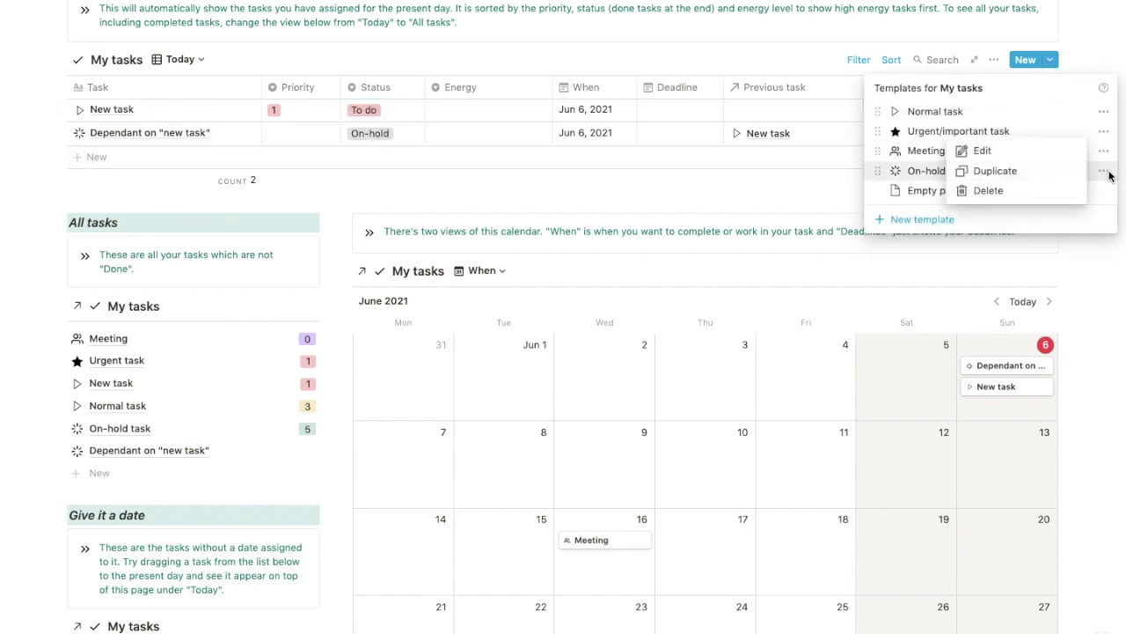
left_click(1053, 151)
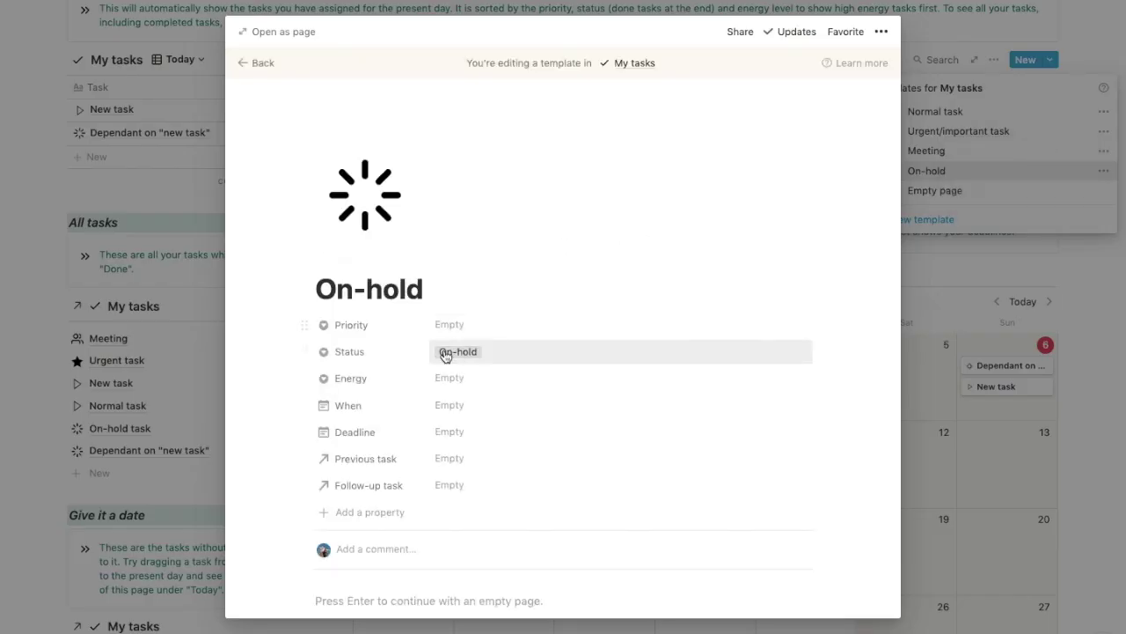
left_click(1032, 127)
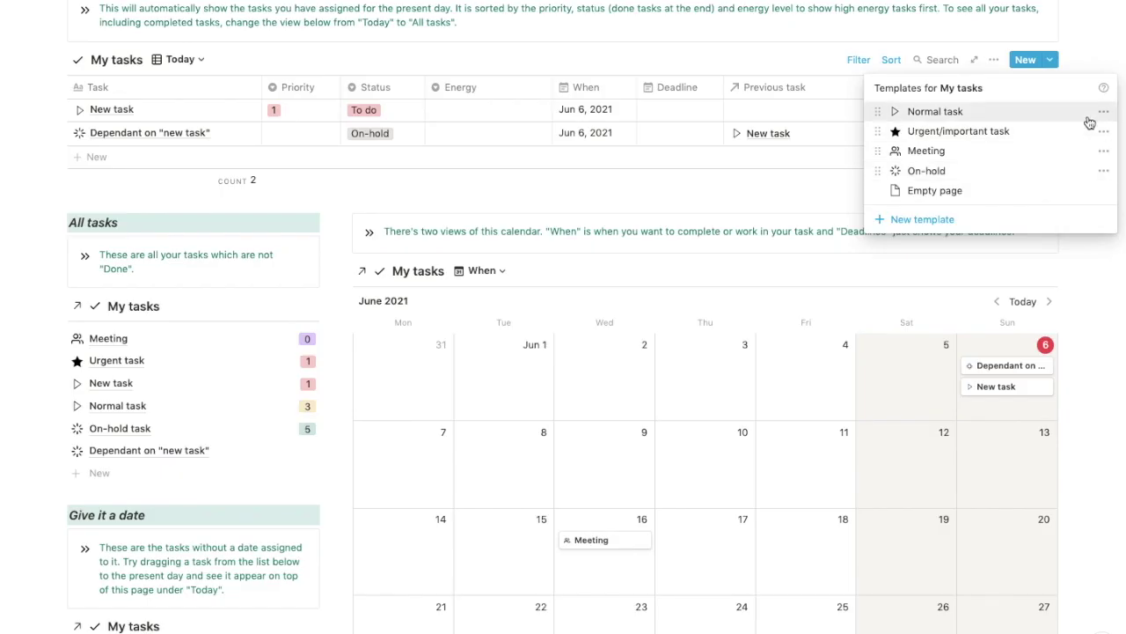
Review the preset properties of the Urgent/important task and Normal task templates.
left_click(1105, 131)
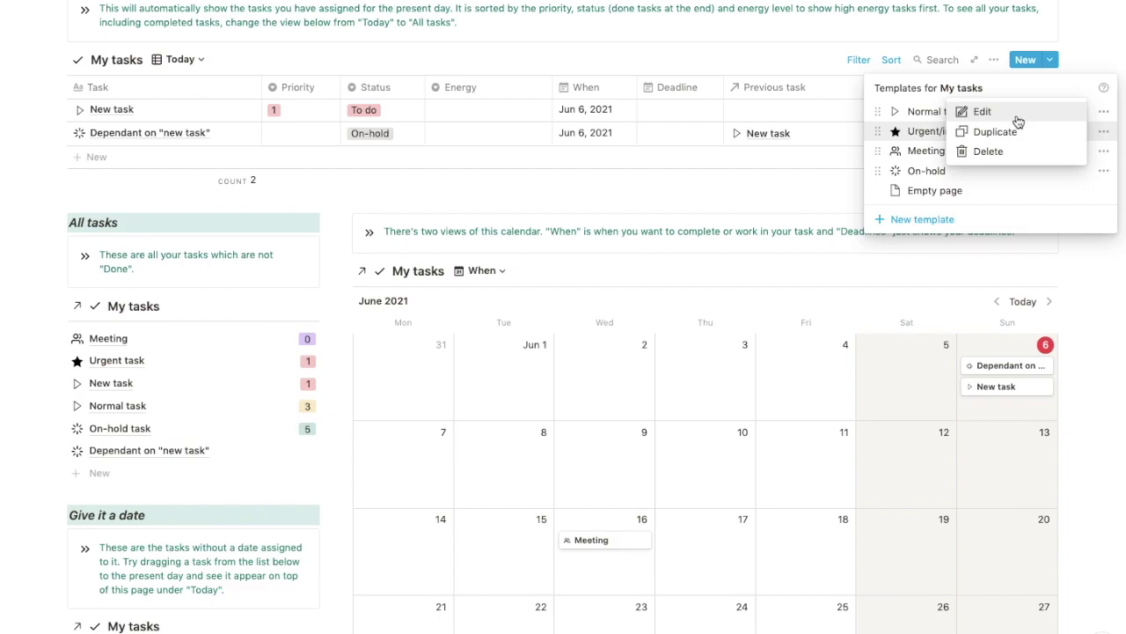
left_click(1016, 114)
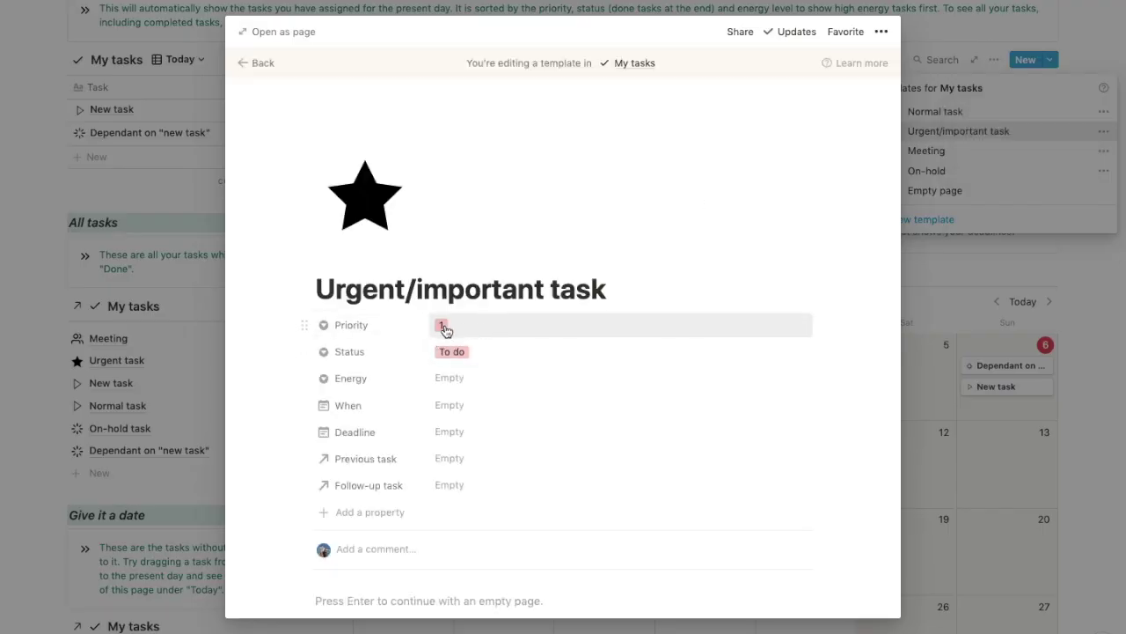
left_click(932, 181)
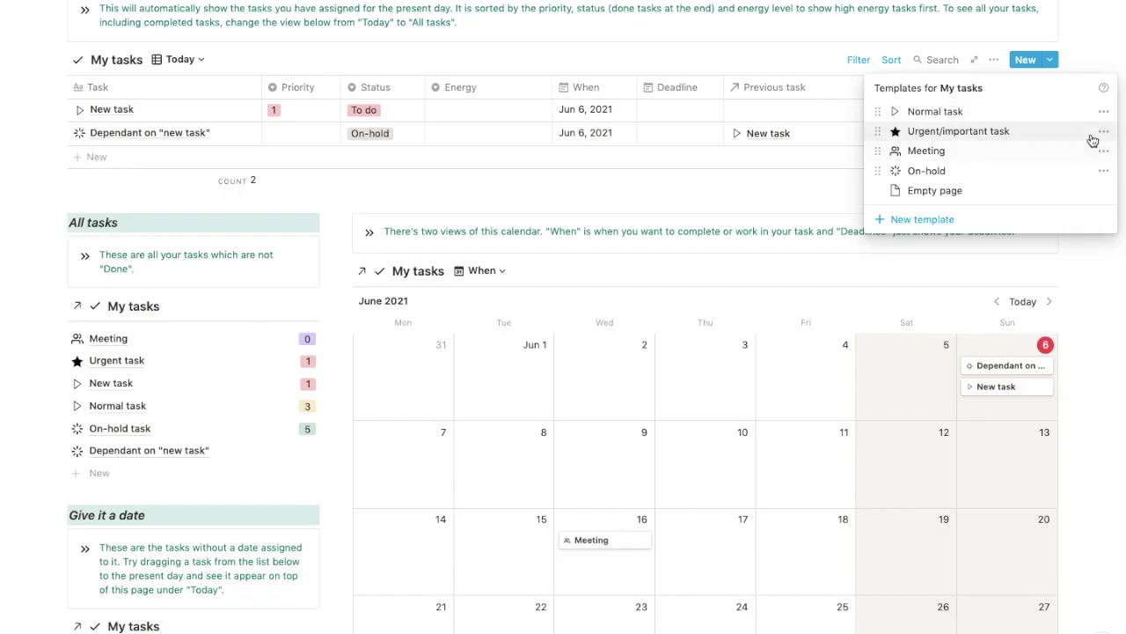
left_click(1104, 113)
left_click(1006, 94)
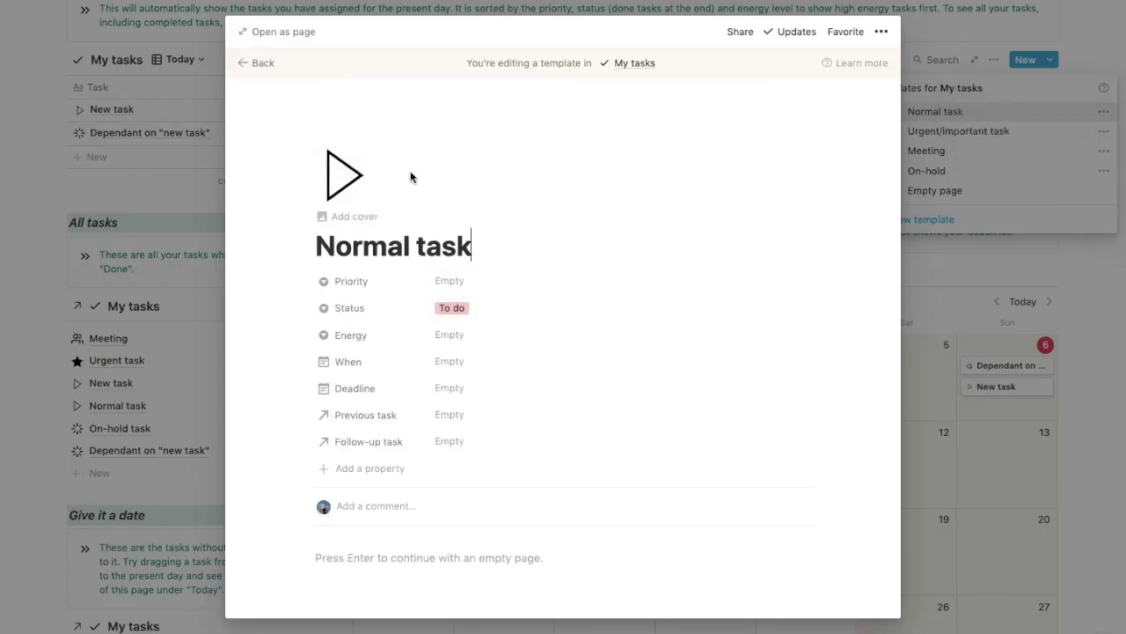
left_click(986, 297)
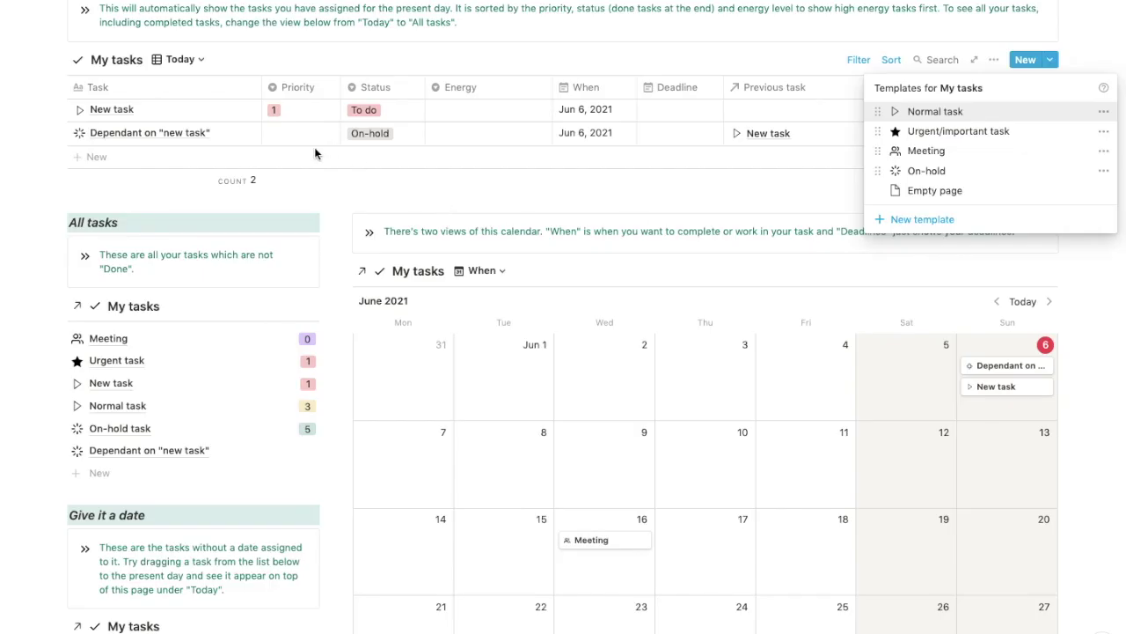
Add a task named "Meeting" to the Today table.
left_click(189, 158)
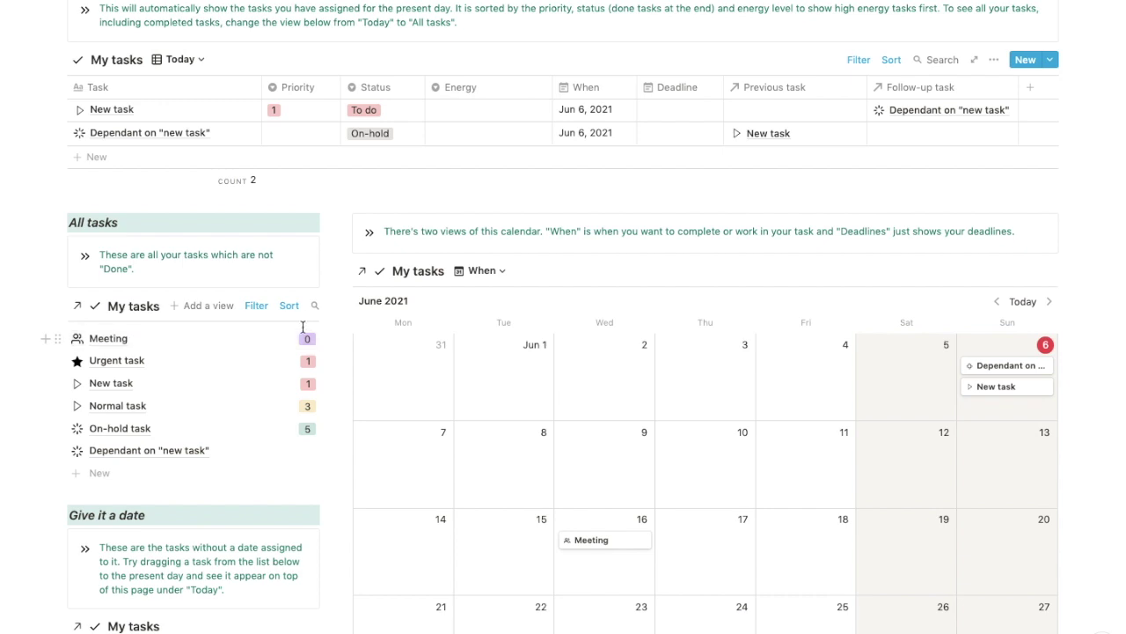
left_click(135, 155)
type("Meeting")
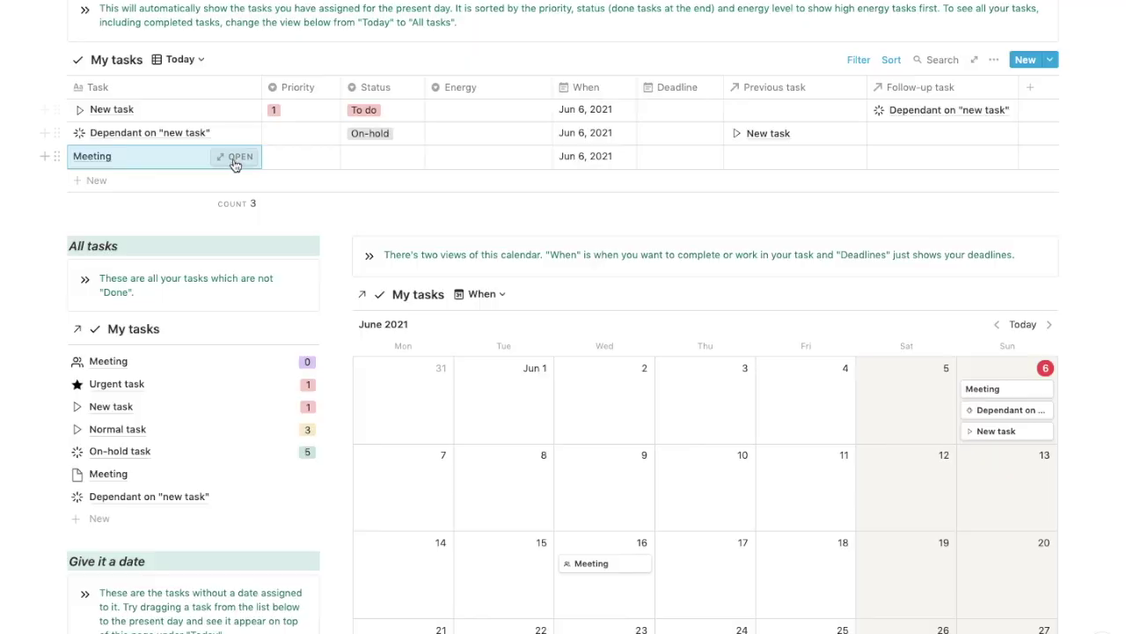
Open the new Meeting task, apply the Meeting template to it and close its page.
left_click(235, 155)
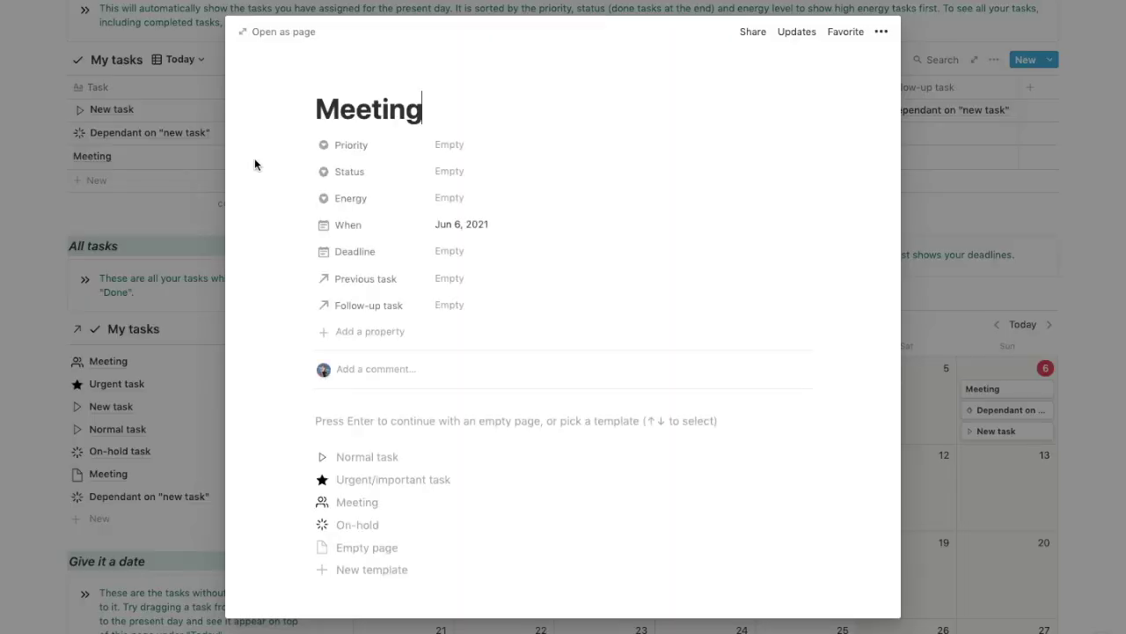
left_click(363, 502)
left_click(160, 289)
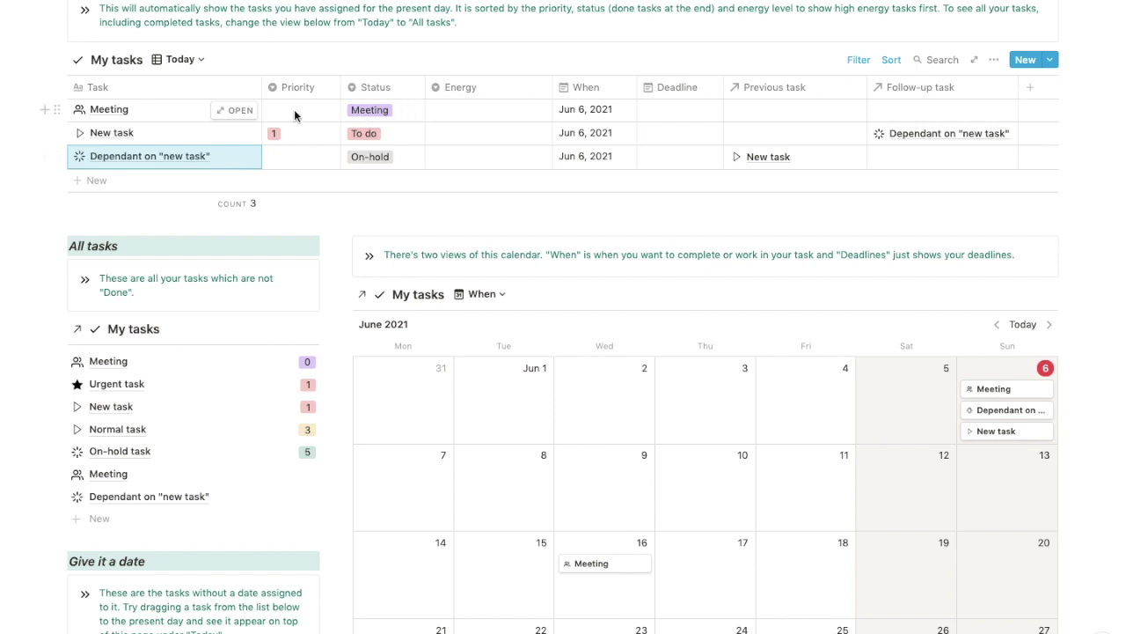
Edit the Meeting task template, set its Priority to 0 and close the template.
left_click(1050, 59)
left_click(1103, 151)
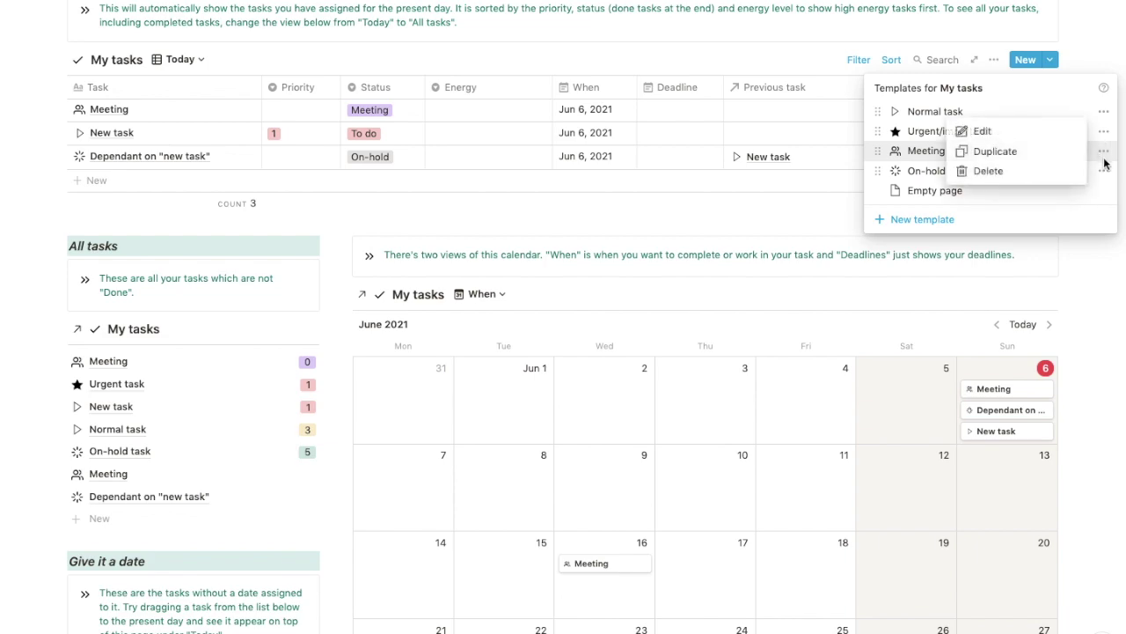
left_click(990, 138)
left_click(493, 324)
left_click(461, 374)
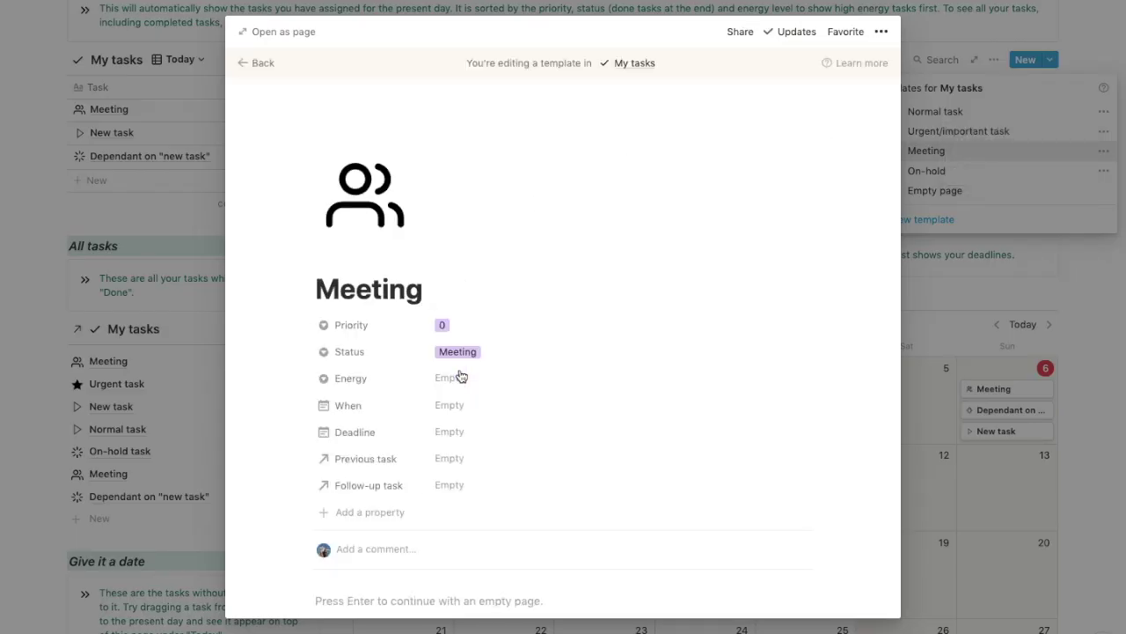
left_click(105, 315)
Delete the Meeting task from the Today table.
left_click(58, 109)
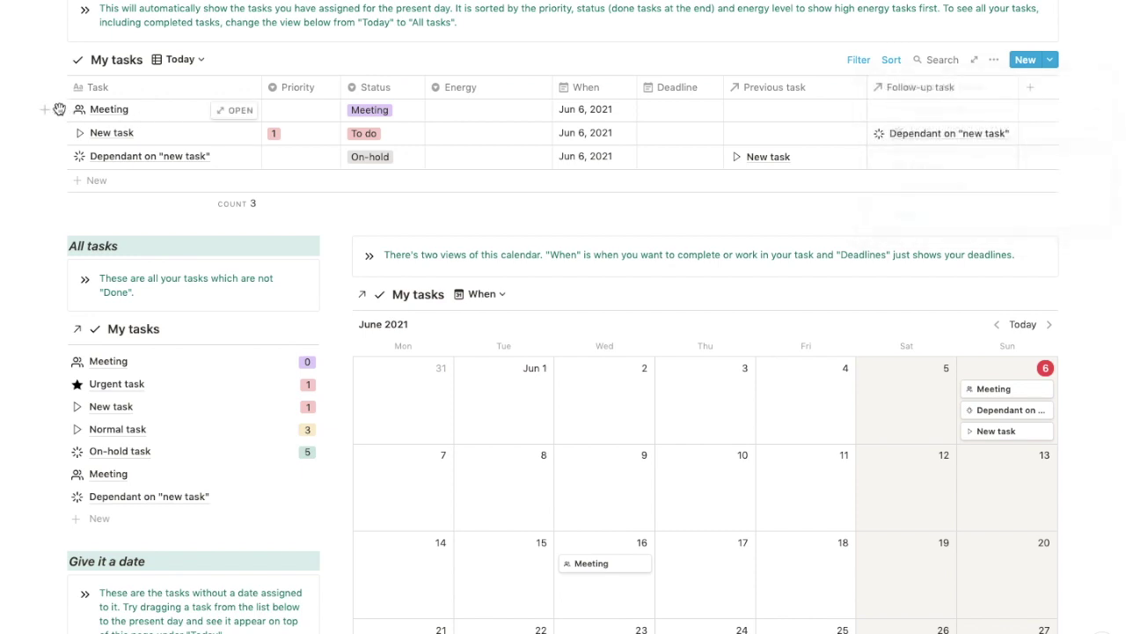
left_click(60, 111)
left_click(98, 62)
Add a new task named "Meeting" to the Today table.
left_click(95, 156)
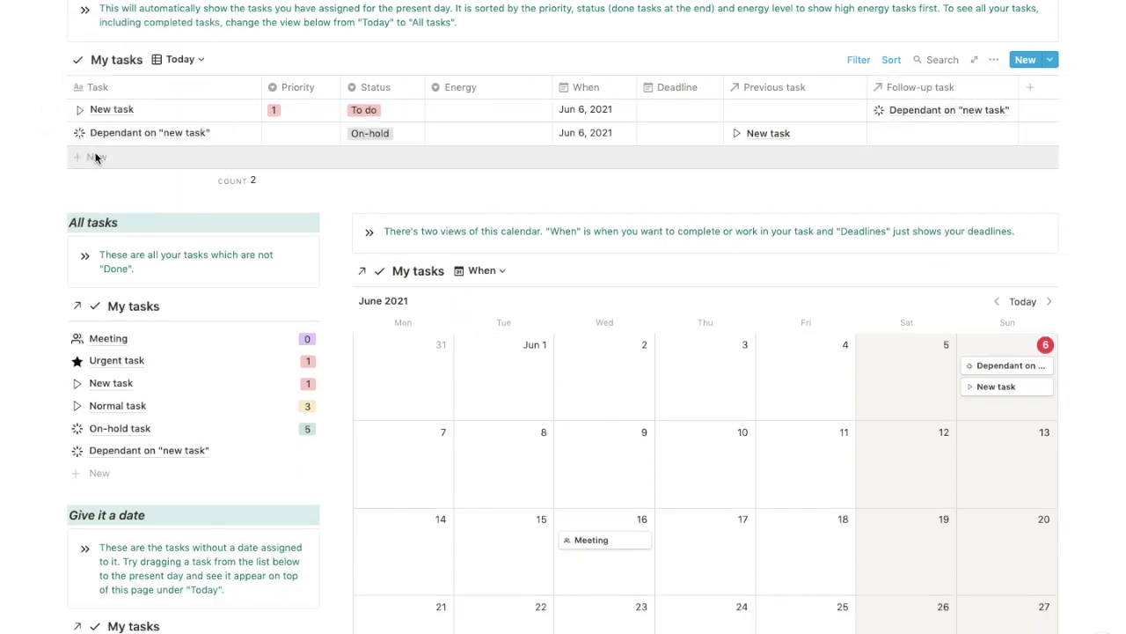
type("Meeting")
key("Return")
key("Return")
key("Escape")
Open the newly added Meeting task, apply the edited Meeting template and close its page.
left_click(240, 158)
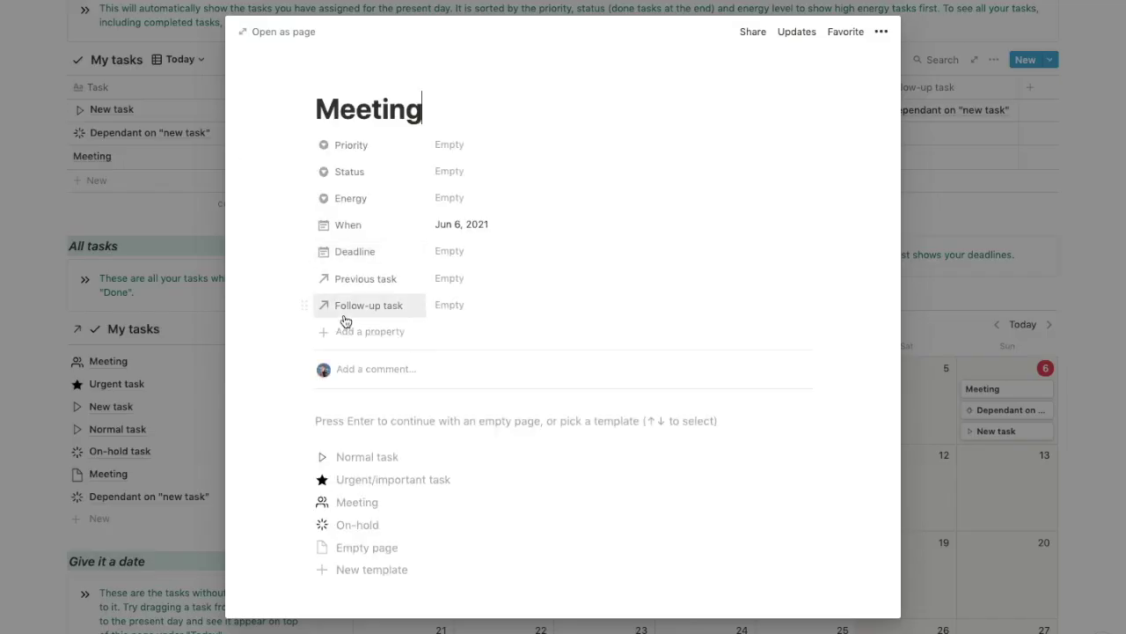
left_click(350, 501)
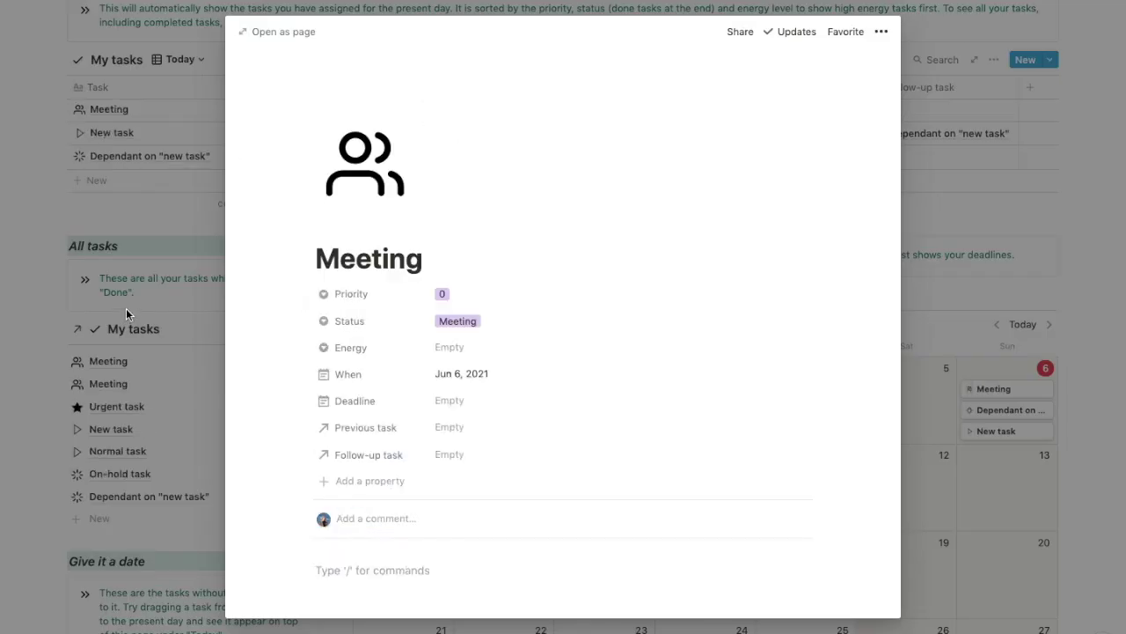
left_click(126, 308)
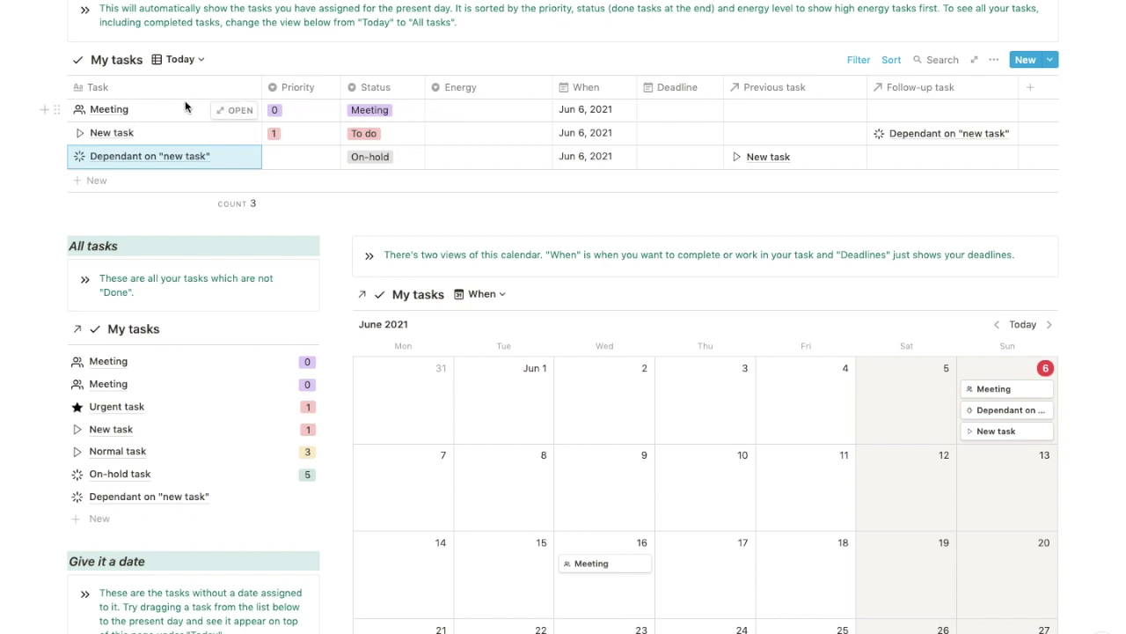
Reschedule the June 16 Meeting to June 15 in the When calendar.
scroll(167, 344, "down", 5)
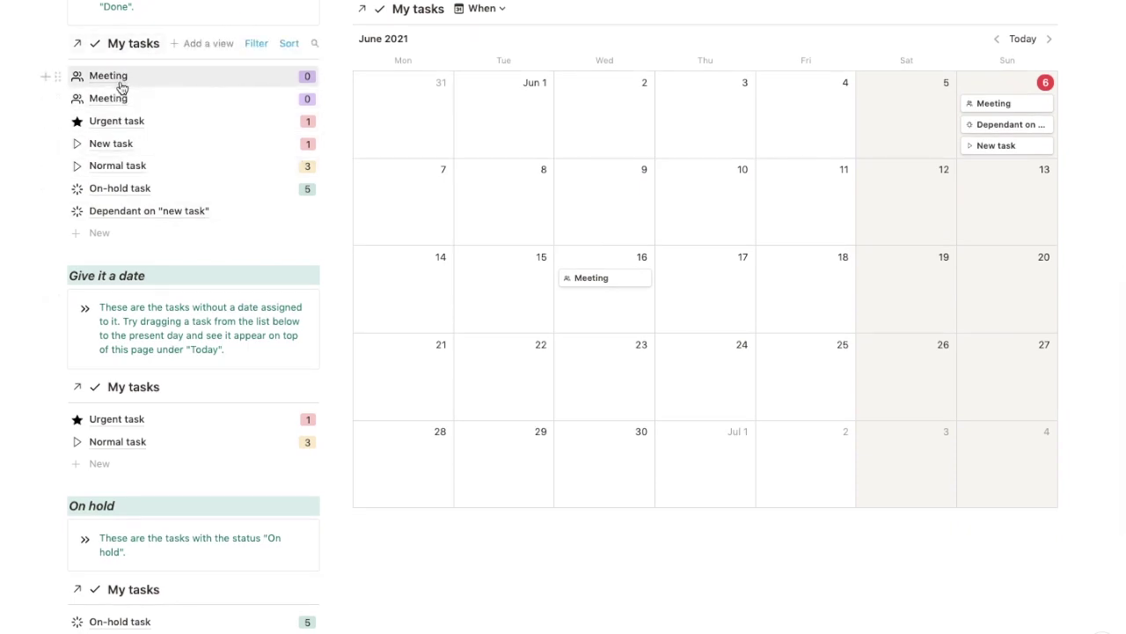
scroll(122, 86, "up", 5)
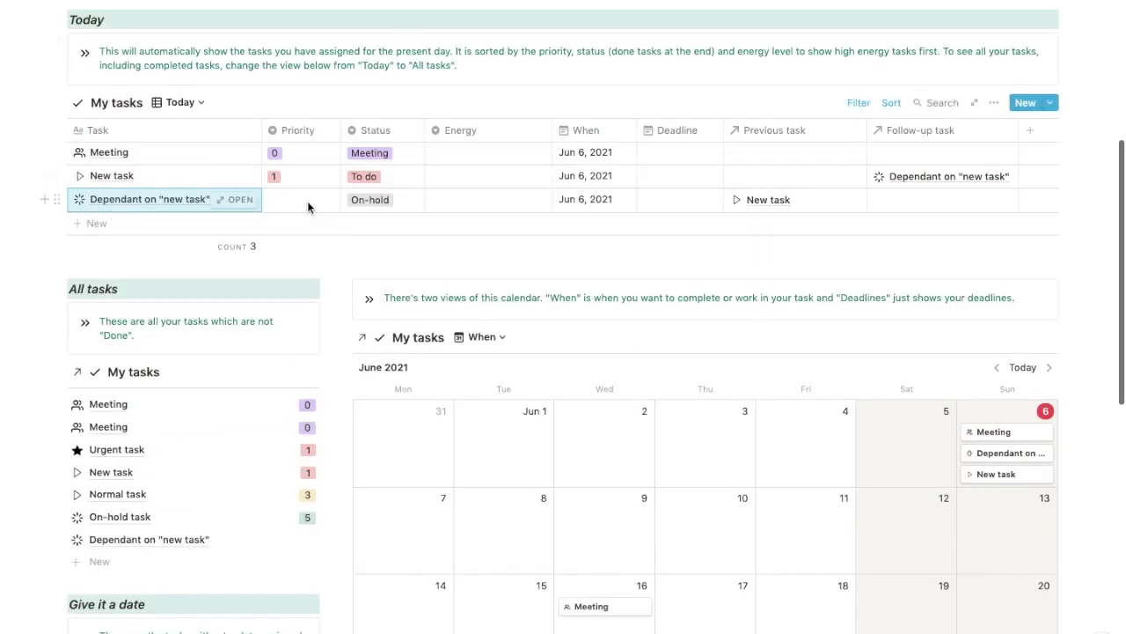
scroll(307, 200, "down", 2)
scroll(307, 201, "up", 2)
scroll(466, 127, "down", 4)
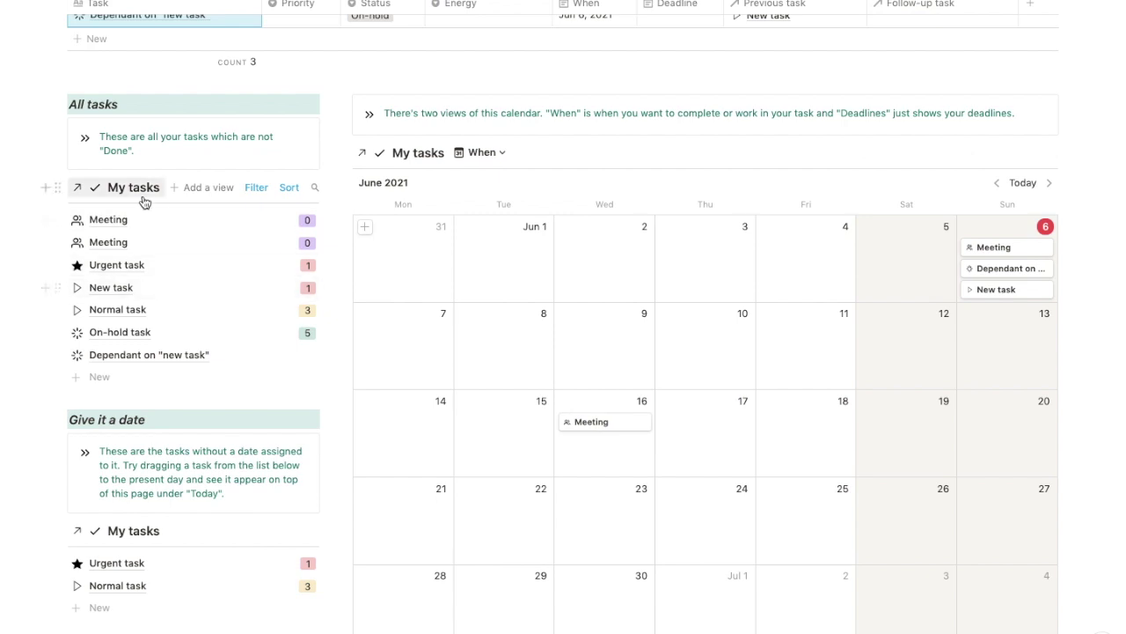
left_click_drag(600, 425, 479, 424)
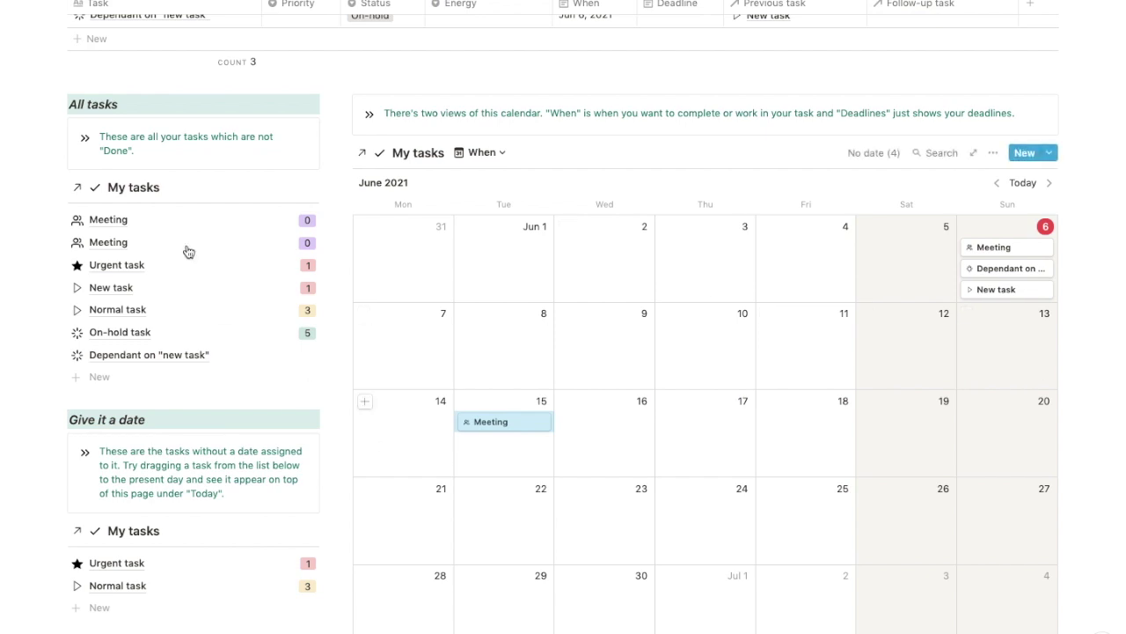
Open the Dependant on "new task" entry, review its properties and close its page.
scroll(122, 262, "up", 3)
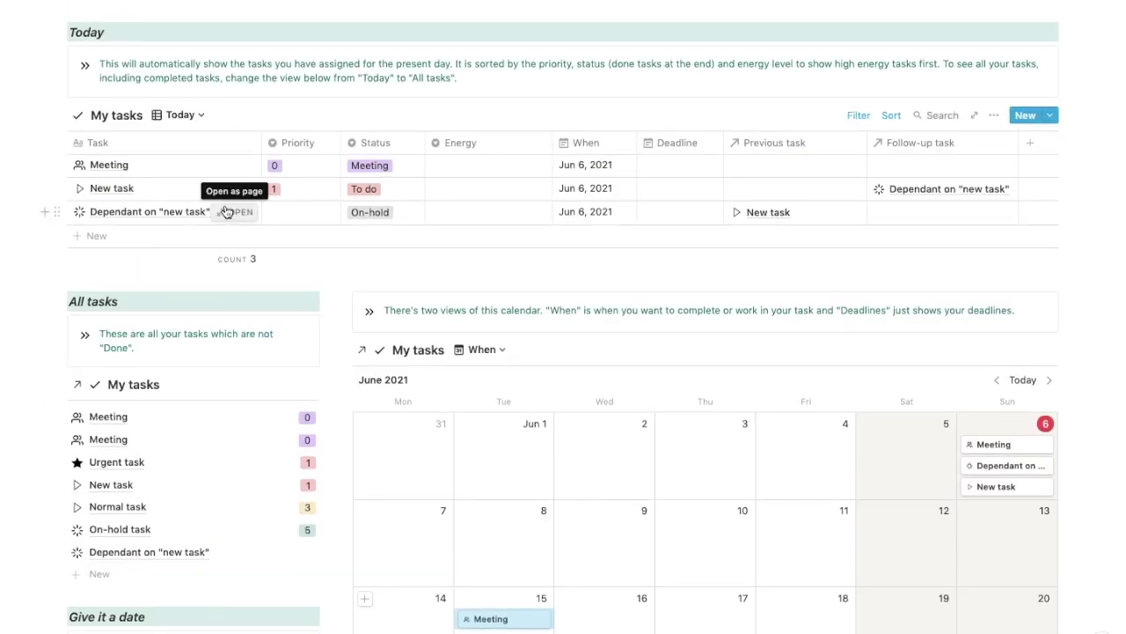
left_click(223, 213)
scroll(364, 305, "down", 1)
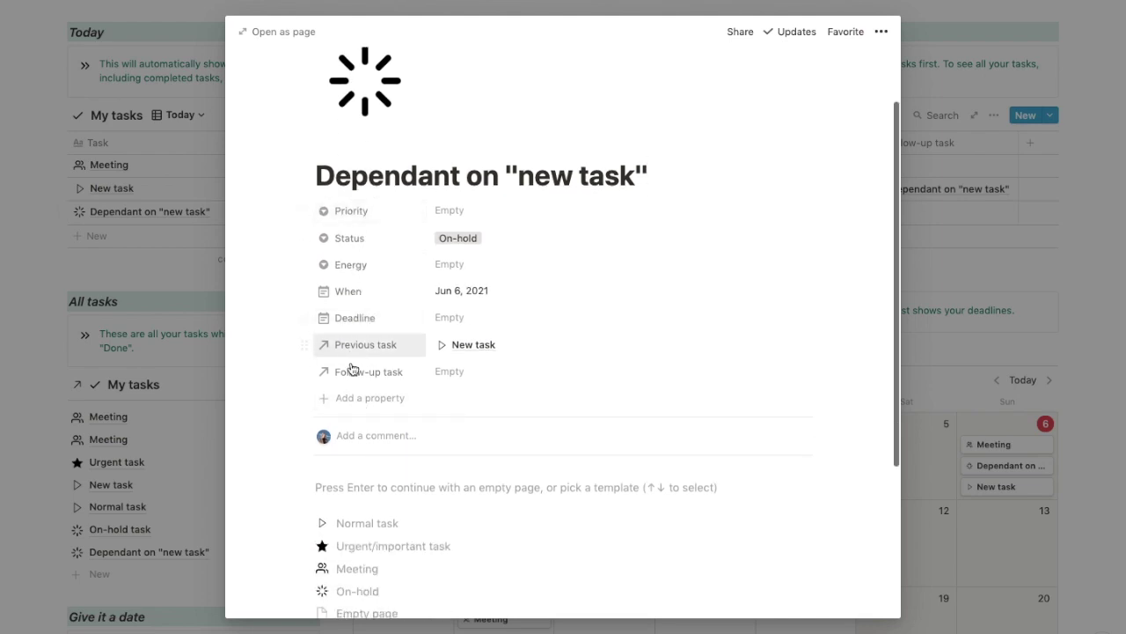
left_click(128, 335)
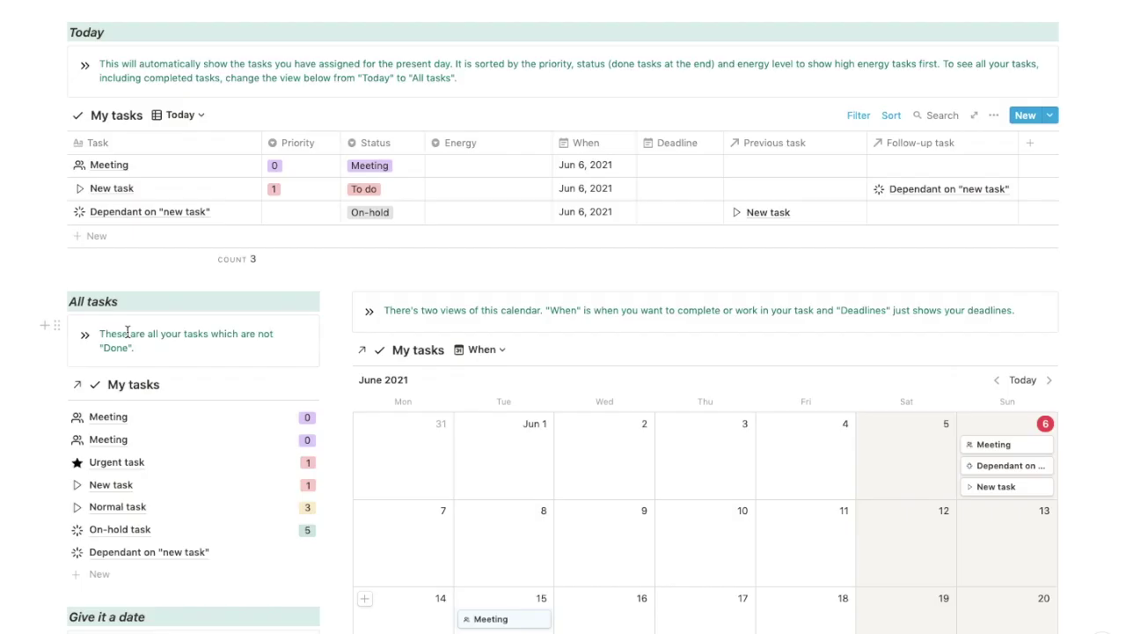
Examine the filter and sort settings of the All tasks list.
scroll(397, 205, "down", 3)
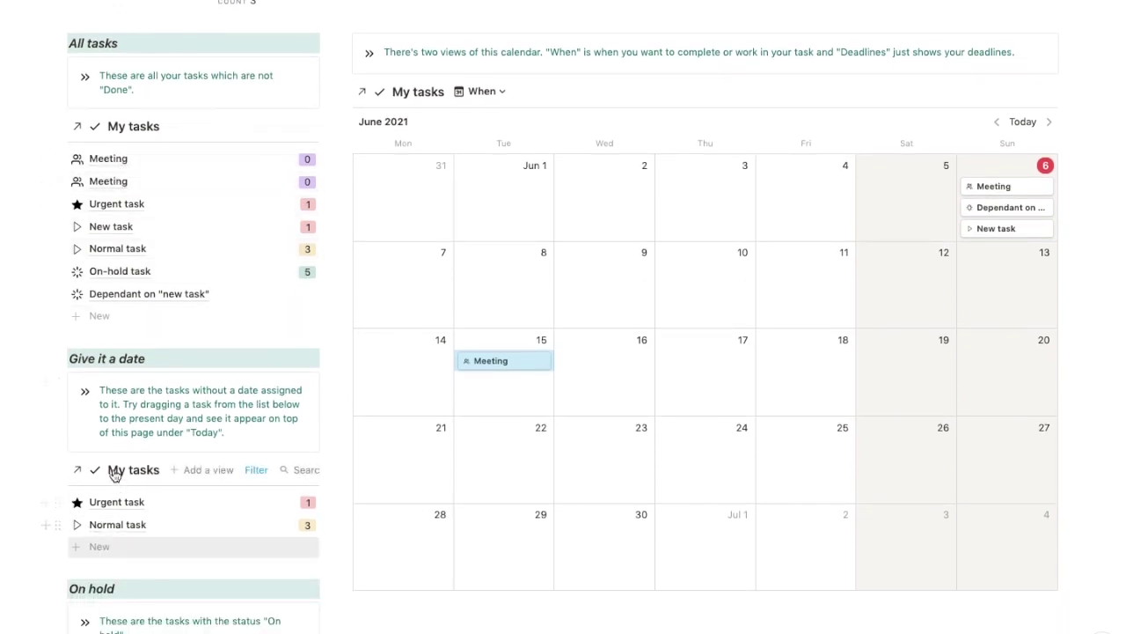
scroll(114, 470, "down", 1)
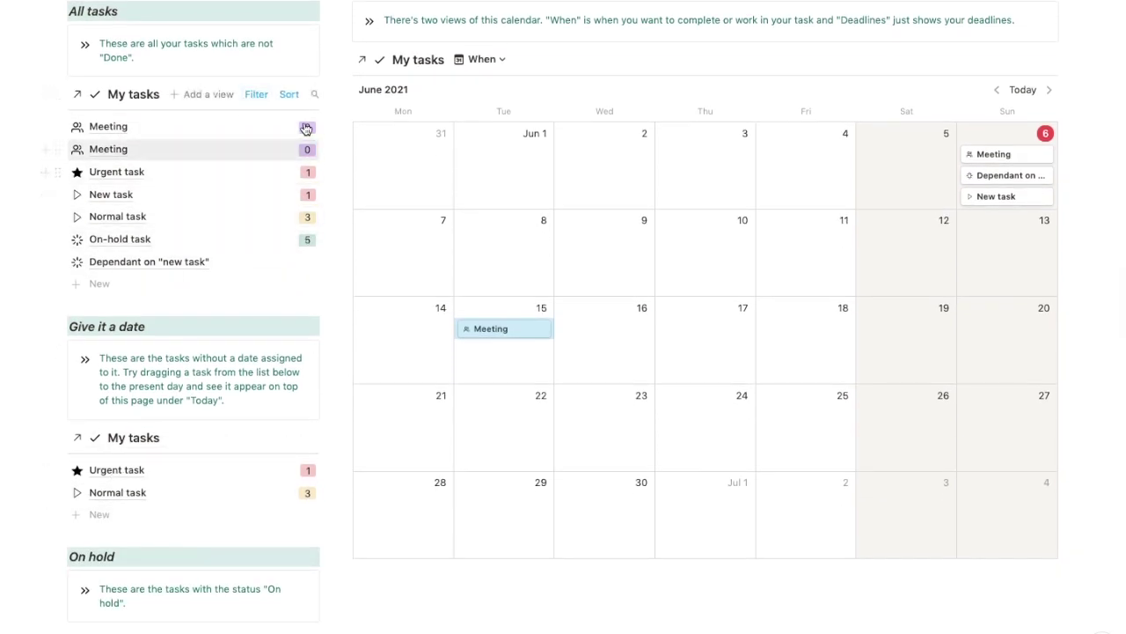
left_click(255, 96)
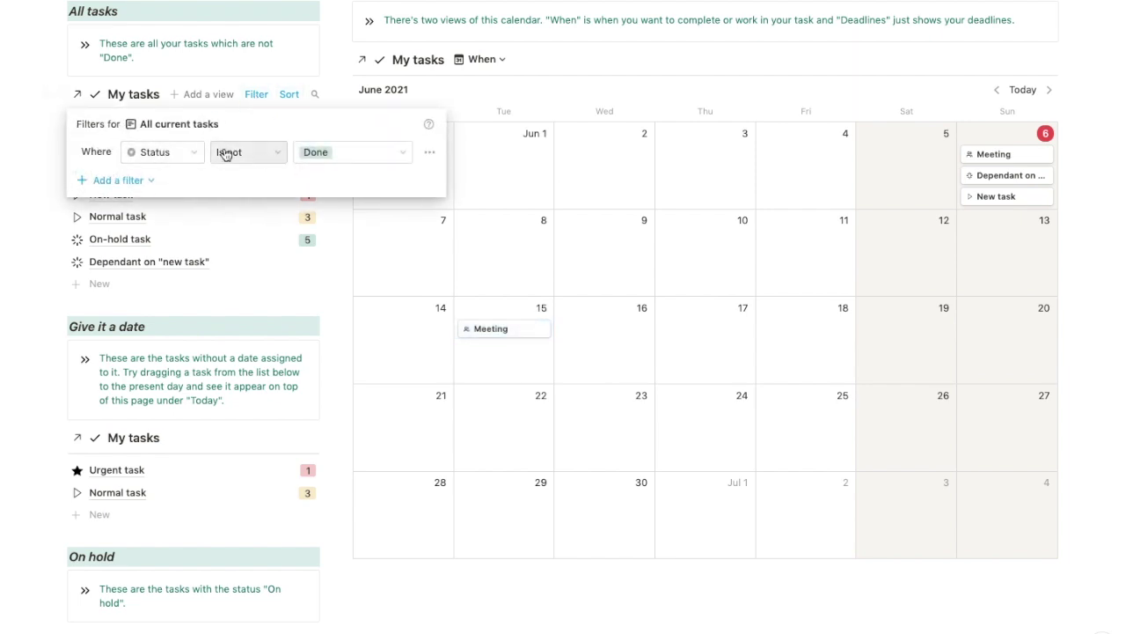
left_click(222, 220)
left_click(288, 94)
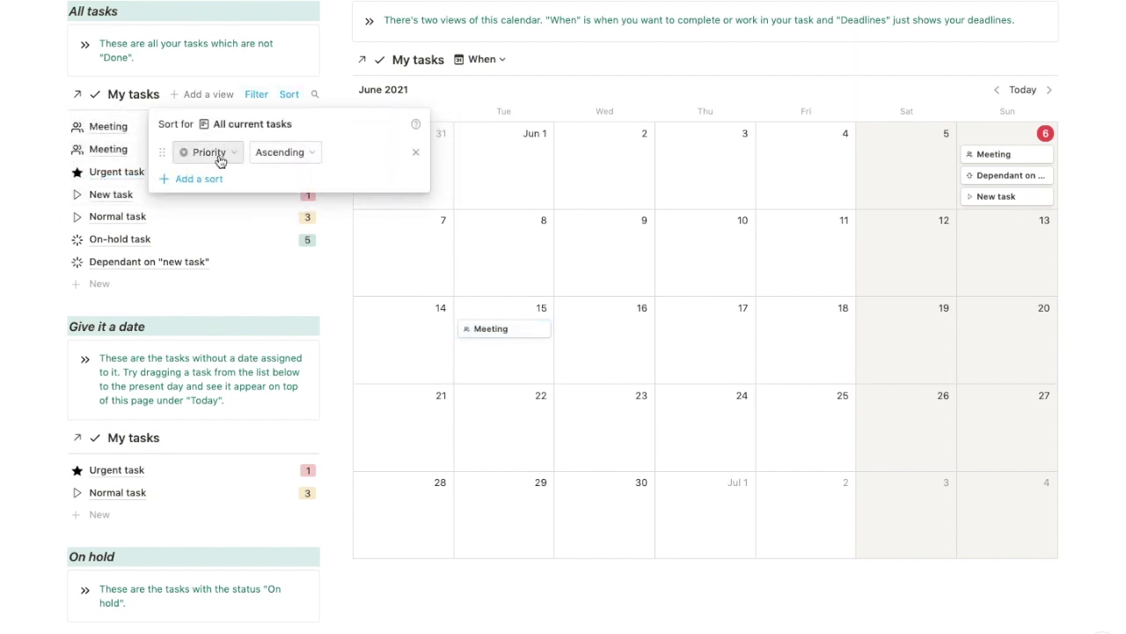
left_click(242, 239)
Examine the filter conditions of the Give it a date list.
scroll(241, 238, "down", 1)
scroll(241, 237, "down", 3)
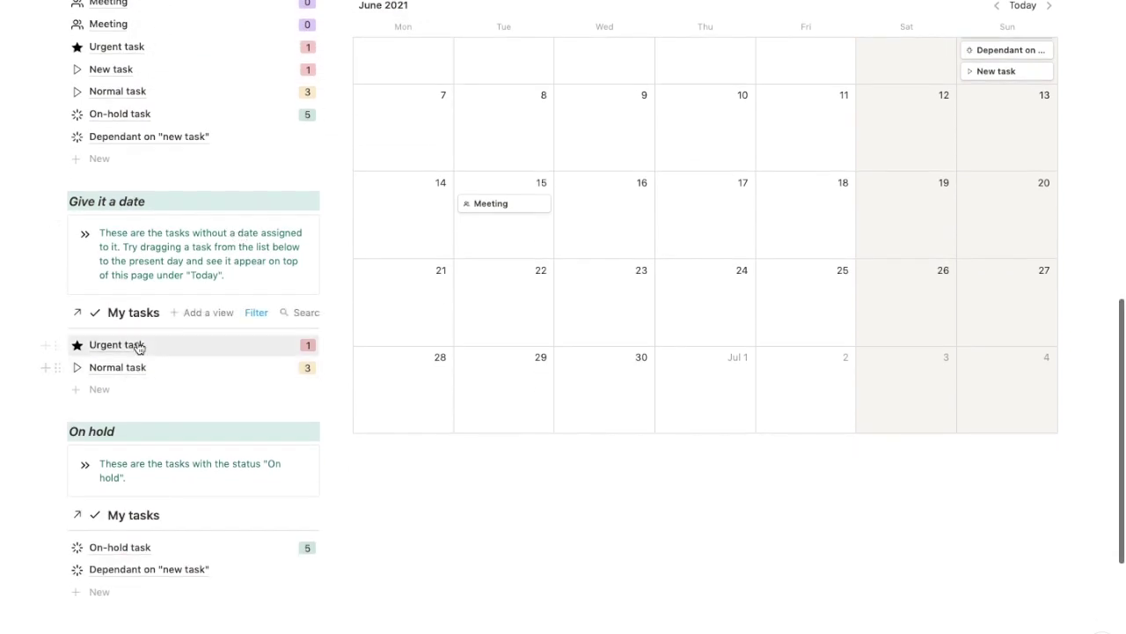
left_click(253, 314)
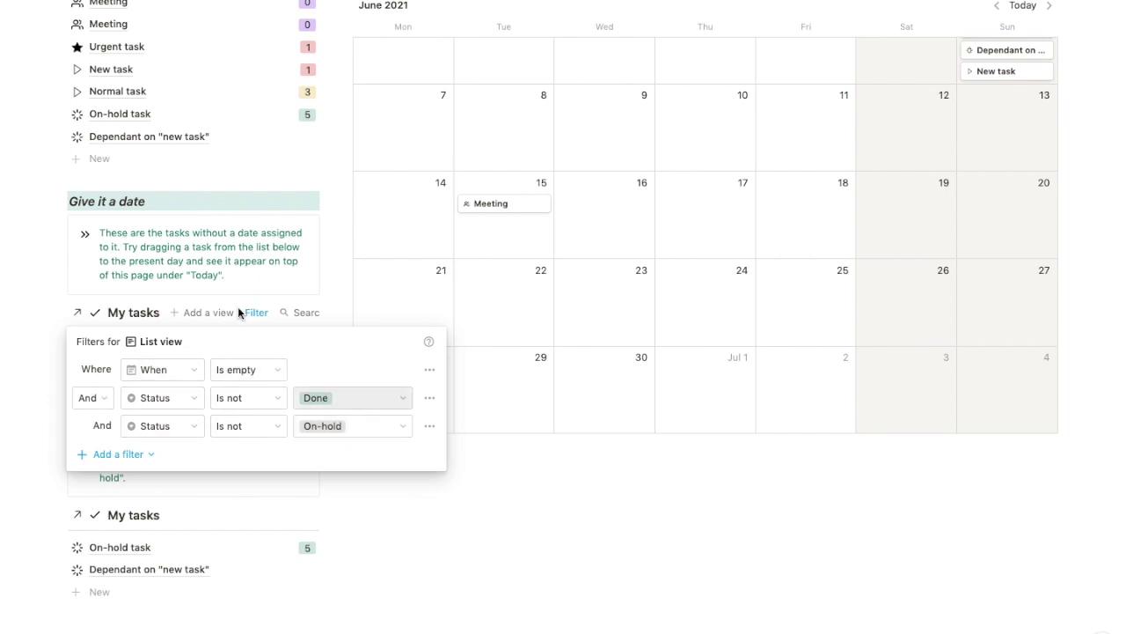
left_click(216, 273)
Examine the sort and filter settings of the On hold list.
scroll(214, 380, "down", 2)
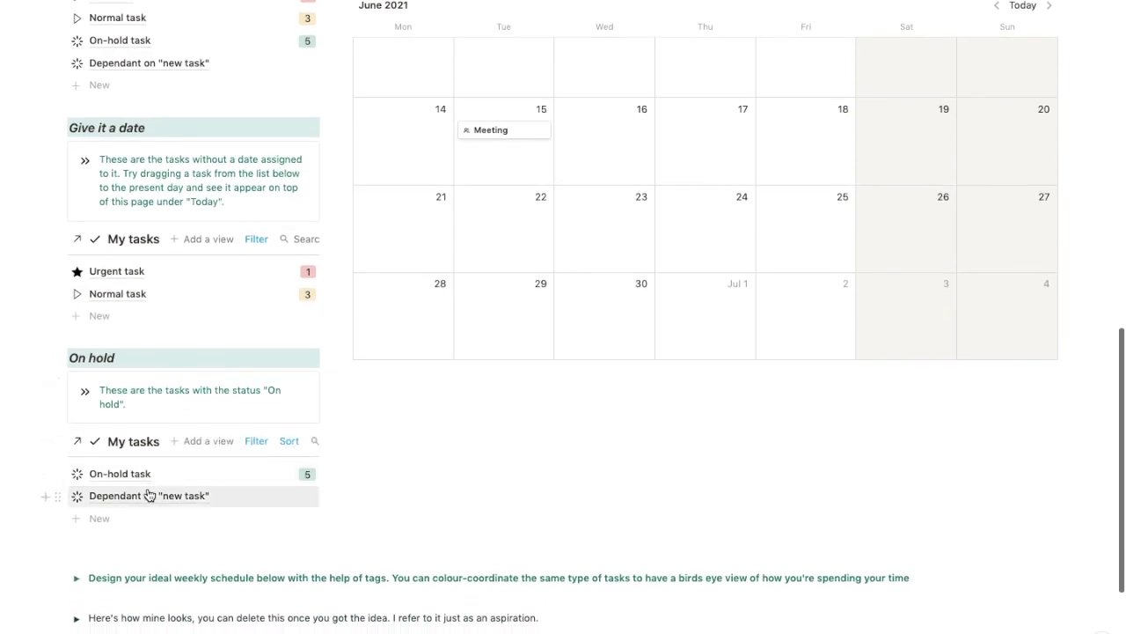
left_click(289, 441)
left_click(257, 442)
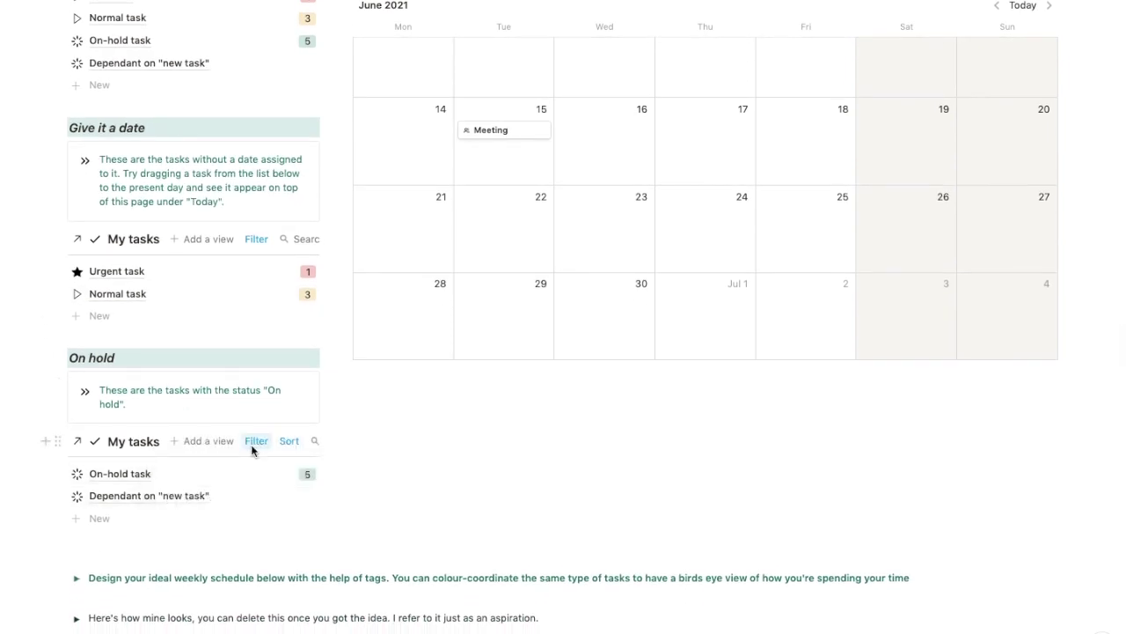
left_click(255, 447)
left_click(278, 413)
left_click(289, 441)
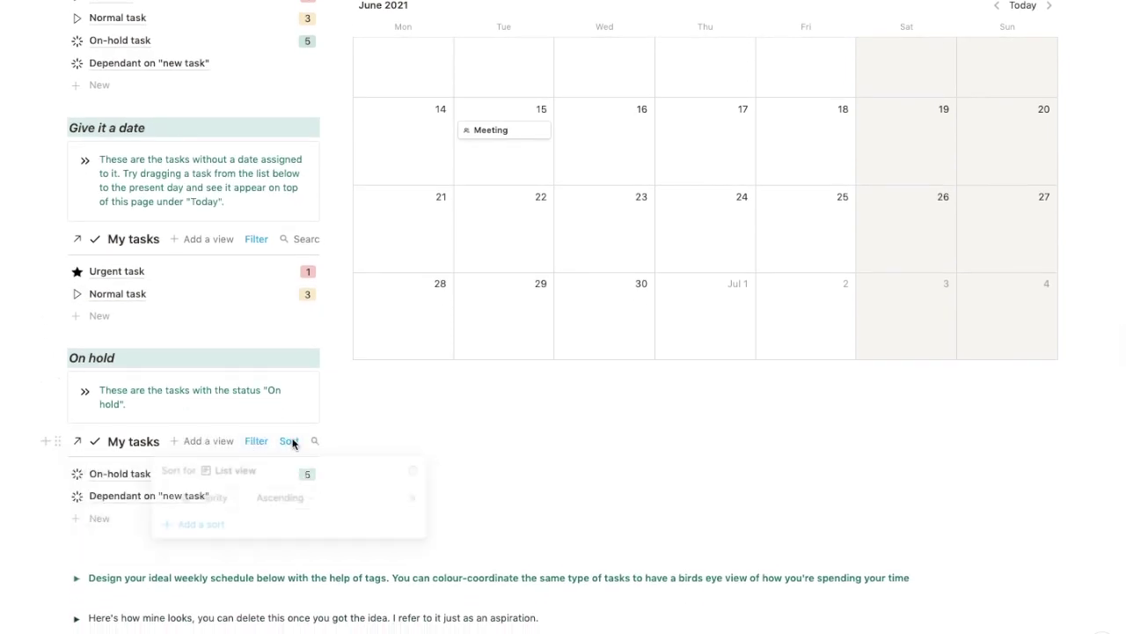
left_click(229, 419)
Expand the section for designing an ideal weekly schedule, review its blank Weekly Schedule table and collapse it.
scroll(229, 419, "down", 3)
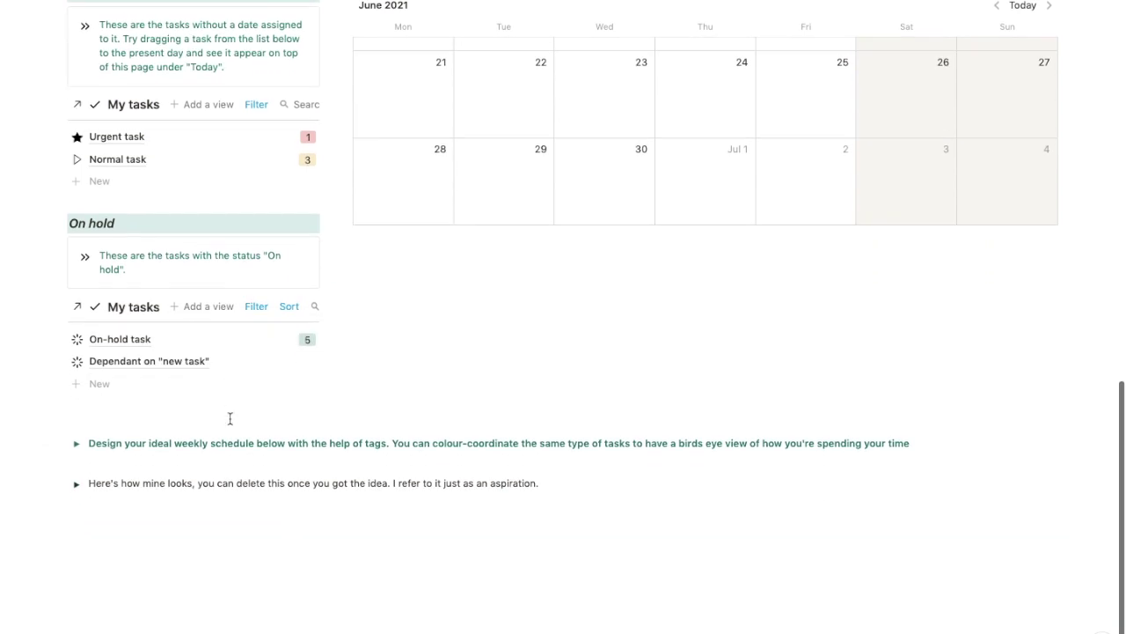
left_click(76, 445)
scroll(135, 466, "down", 5)
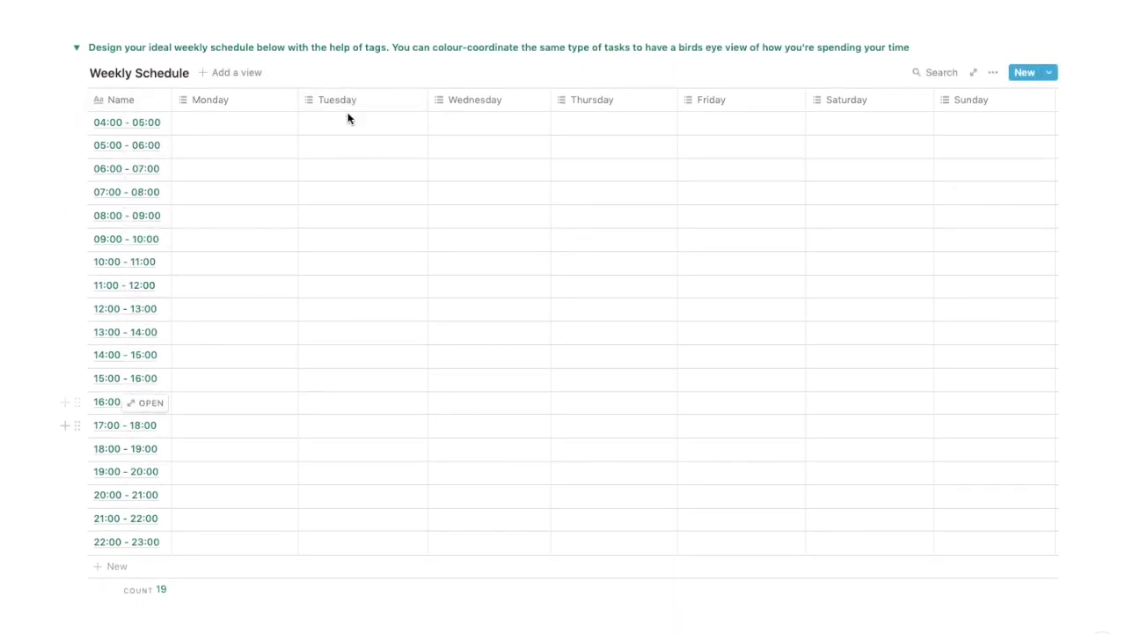
left_click(76, 49)
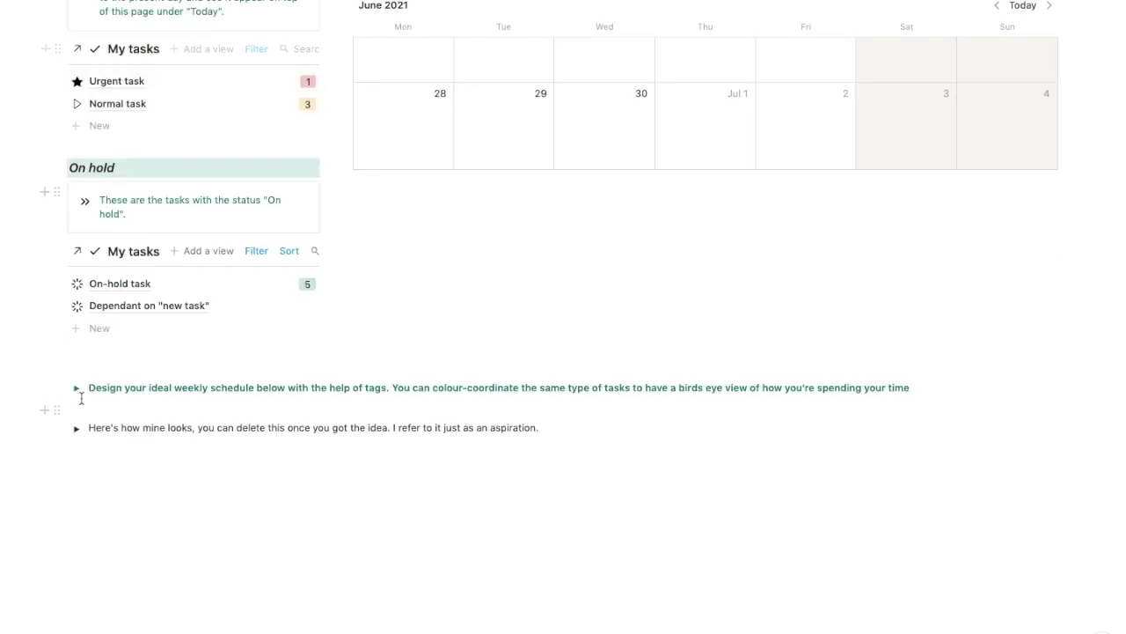
Expand the example of the author's own weekly schedule, review its colour-coded tags and collapse it.
left_click(77, 429)
scroll(216, 431, "down", 4)
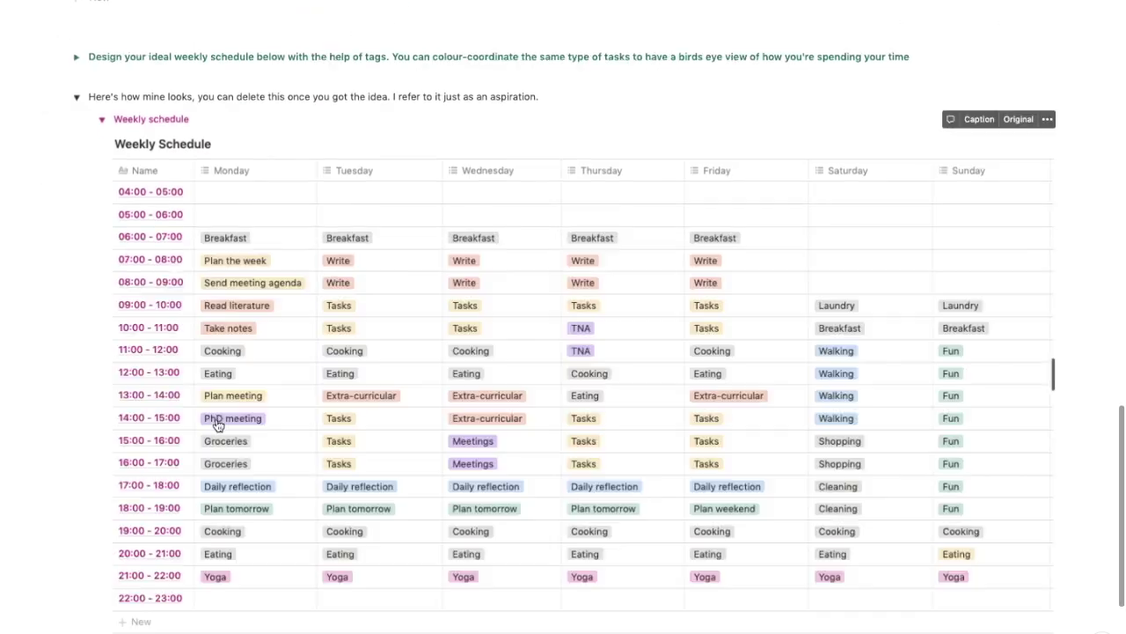
scroll(284, 344, "down", 2)
scroll(203, 184, "up", 2)
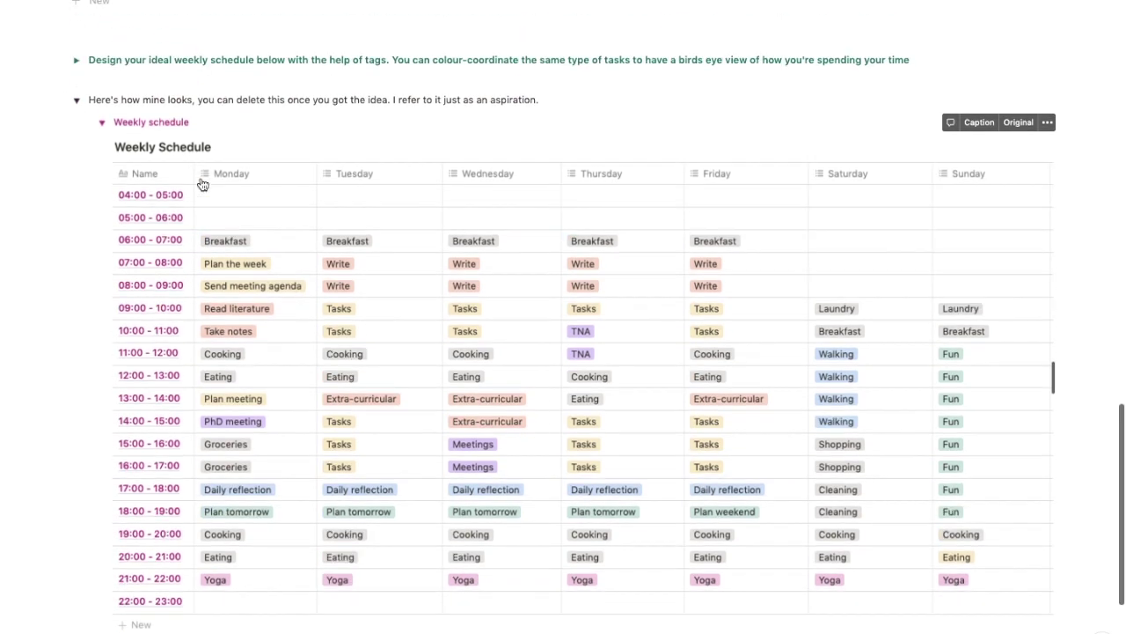
left_click(77, 104)
Return to the Home page and open the Tasks page listed under Manage.
scroll(312, 149, "up", 8)
scroll(313, 155, "up", 6)
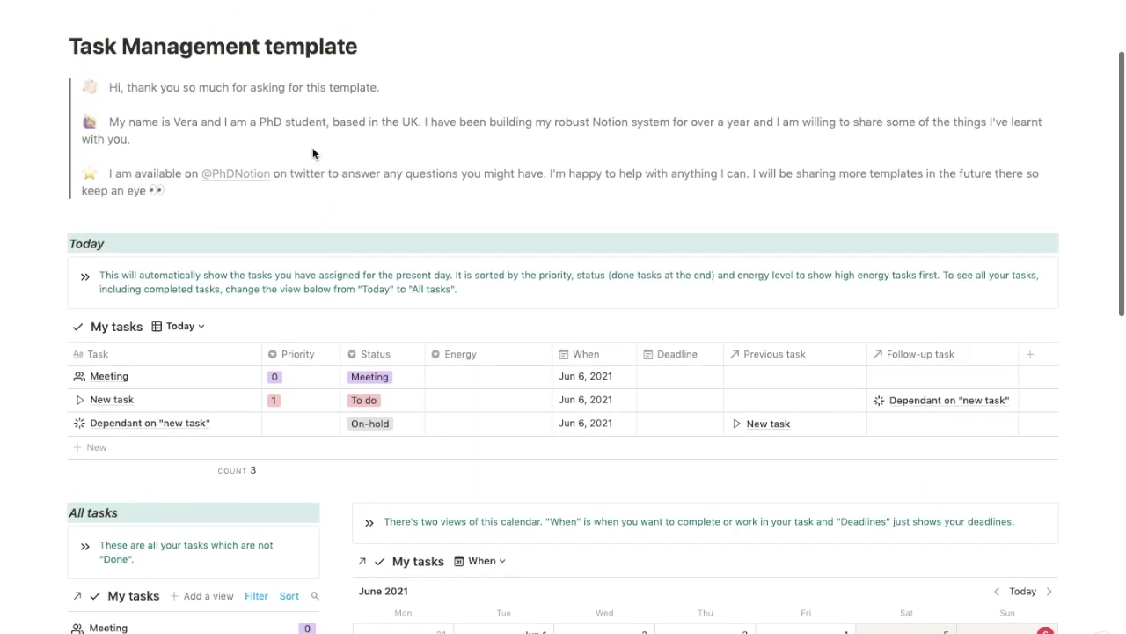
scroll(312, 147, "up", 2)
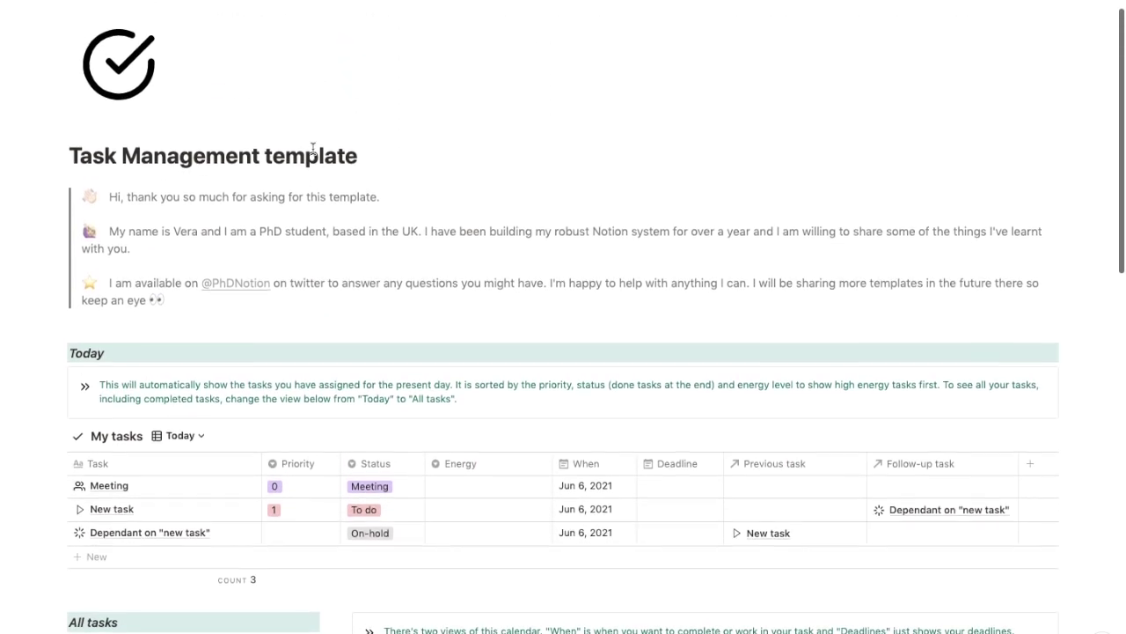
scroll(313, 149, "up", 1)
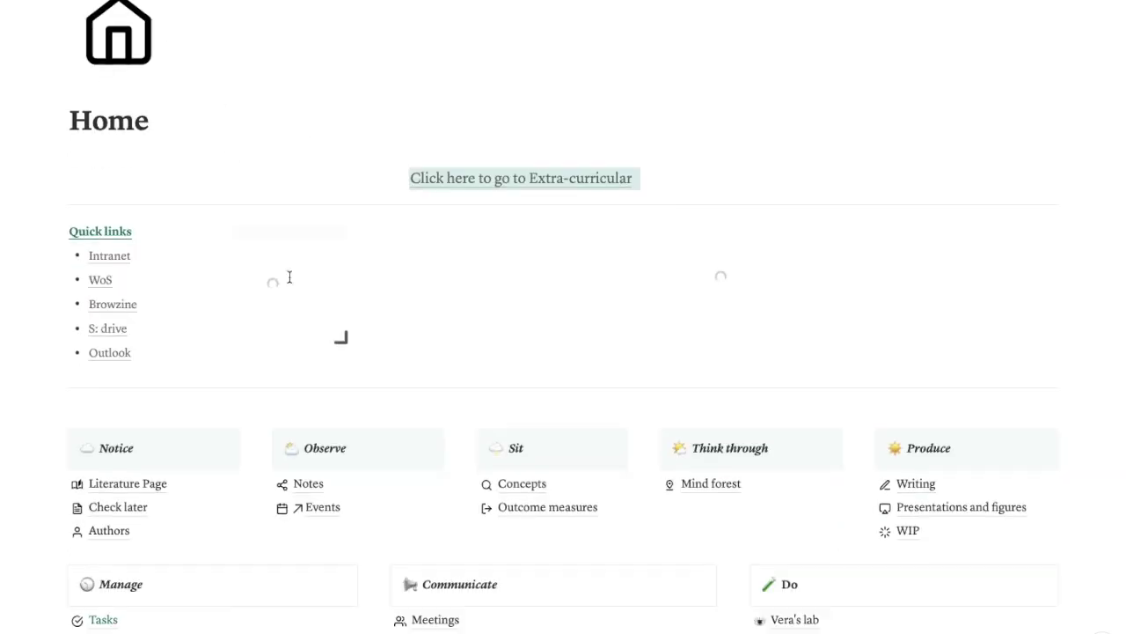
scroll(288, 276, "down", 1)
scroll(288, 276, "down", 6)
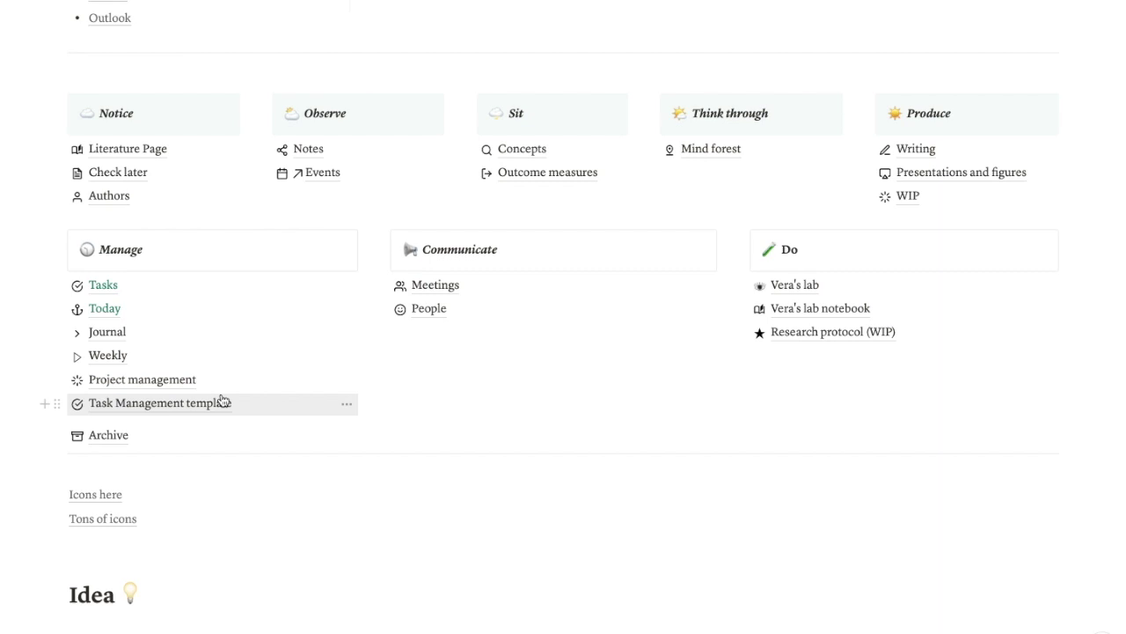
left_click(104, 285)
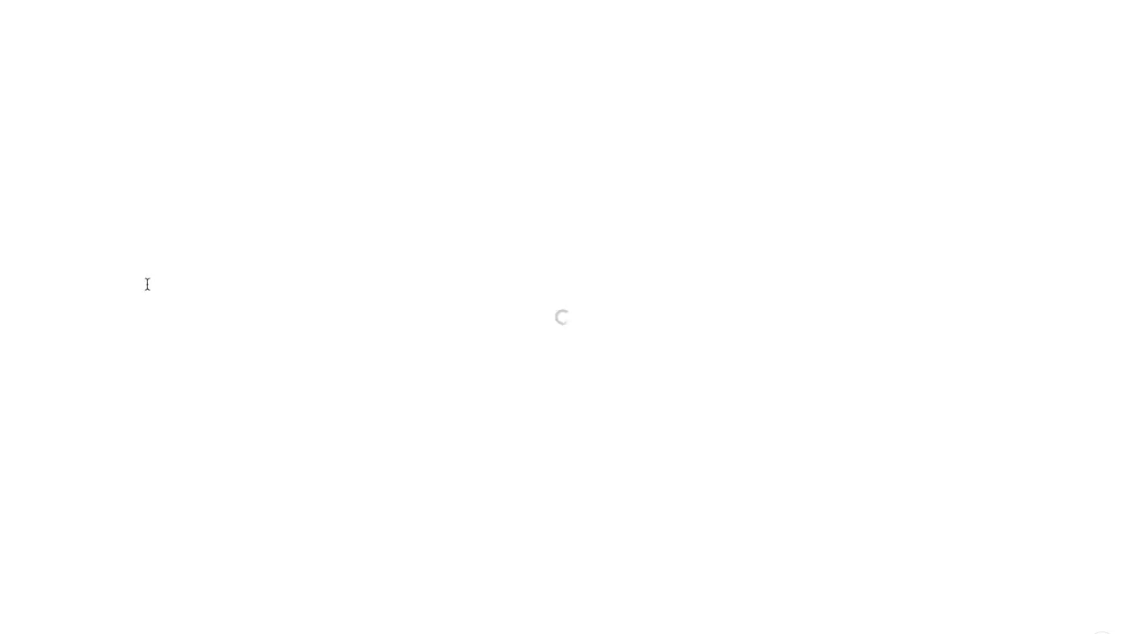
scroll(428, 401, "down", 6)
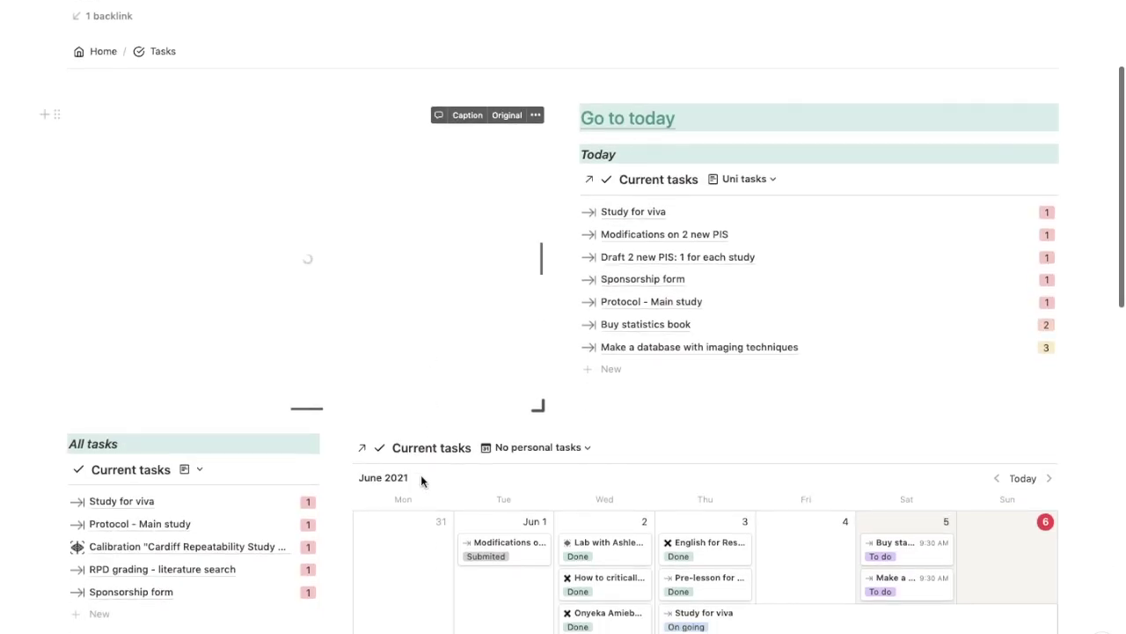
scroll(429, 466, "down", 3)
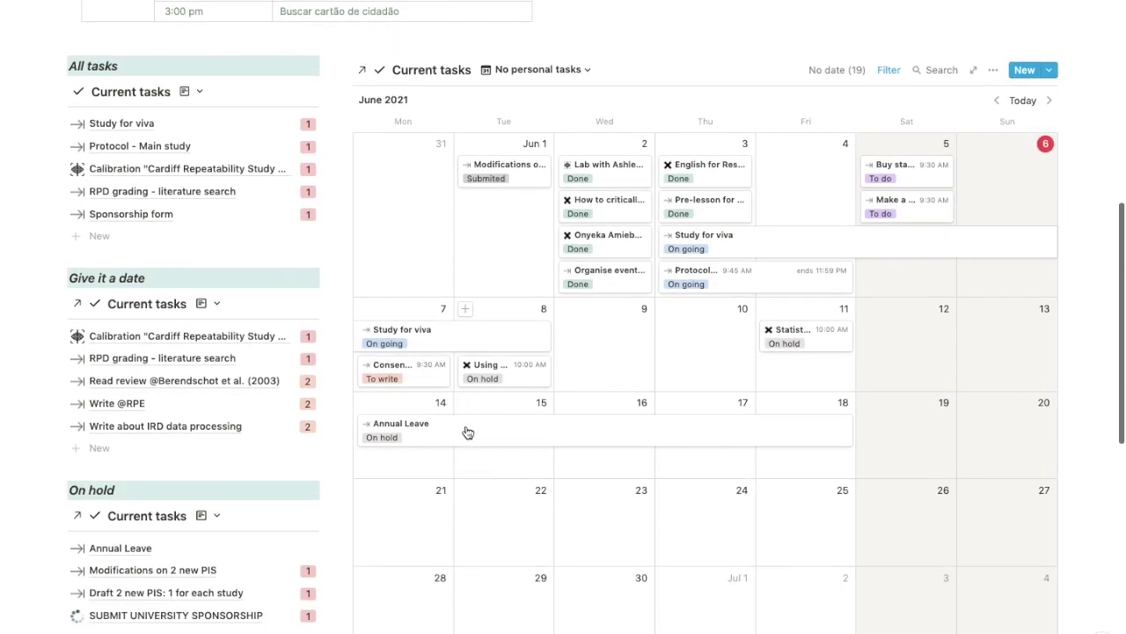
left_click(181, 413)
scroll(465, 350, "down", 1)
left_click(392, 282)
scroll(513, 315, "down", 3)
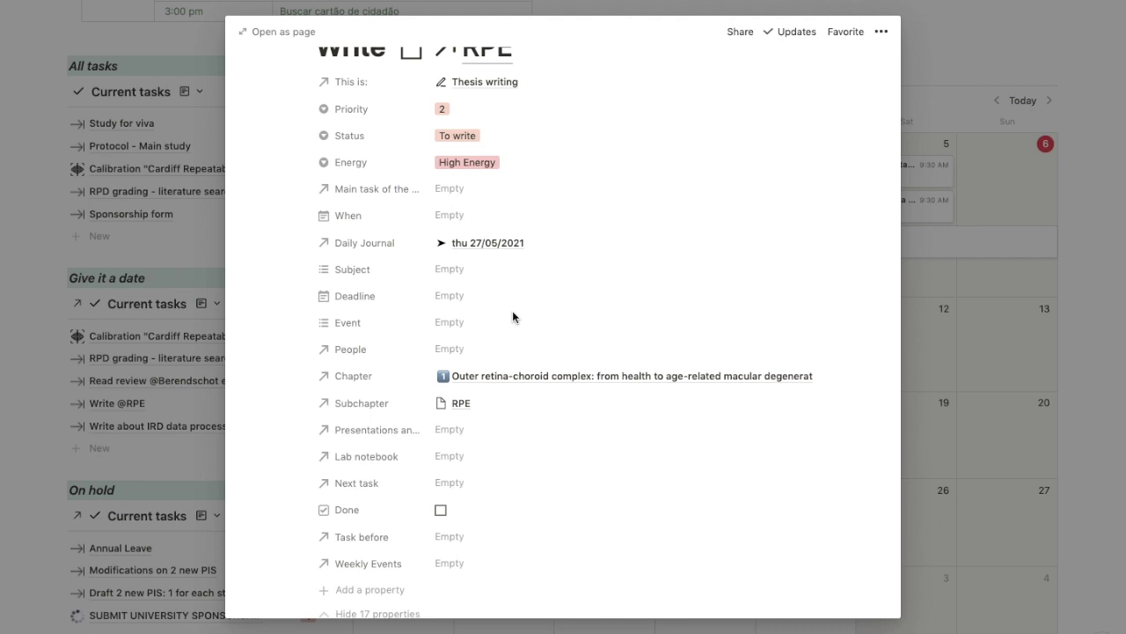
scroll(513, 317, "up", 5)
left_click(1001, 241)
Go to the Today page and review this week's focus and the list of today's tasks and events.
scroll(937, 211, "up", 6)
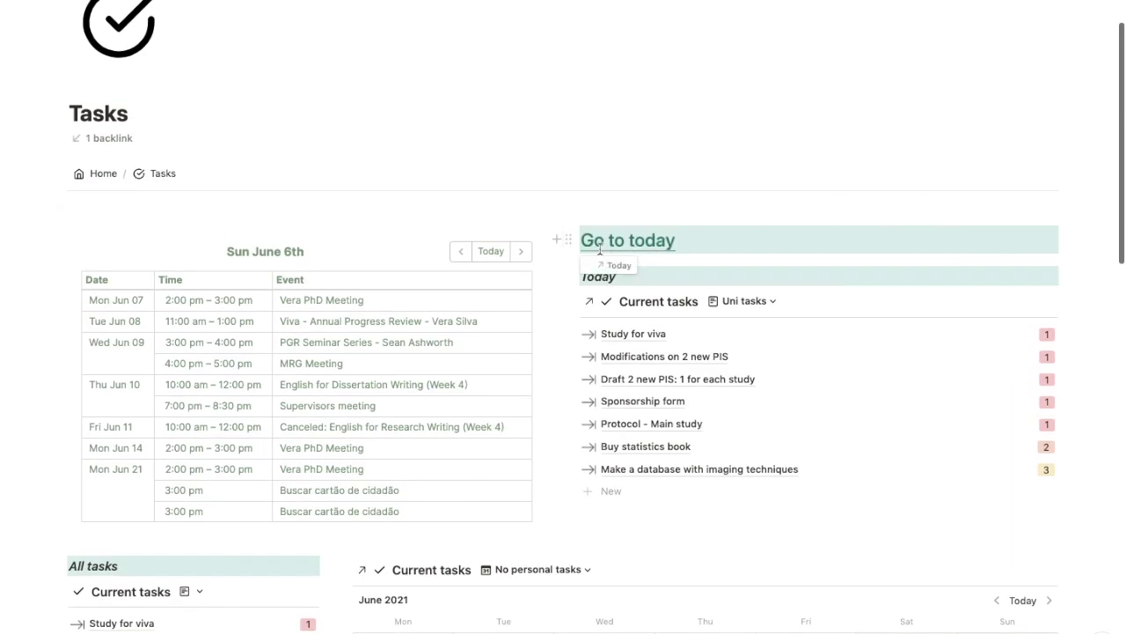
left_click(651, 252)
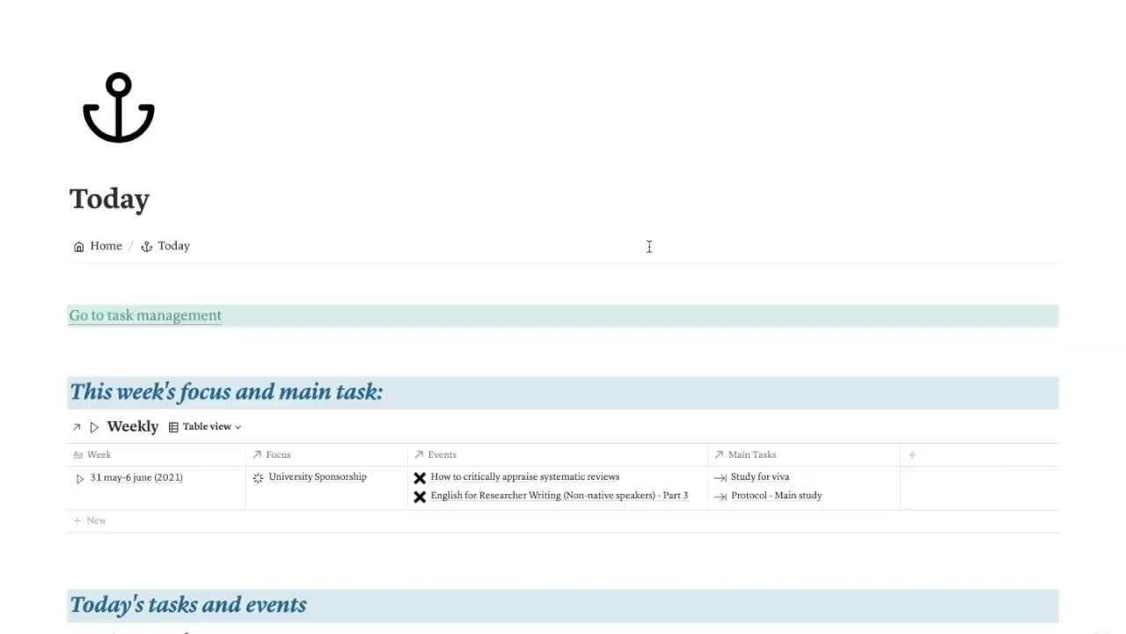
scroll(269, 455, "down", 5)
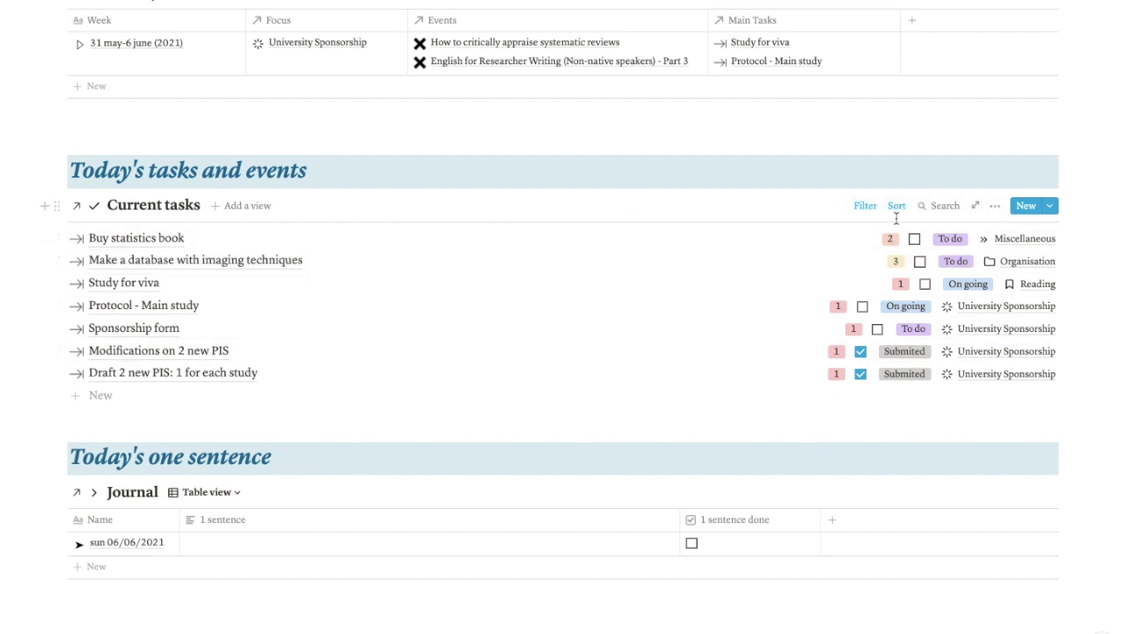
Move the Priority property directly below Task before in the list view's property order for today's Current tasks.
left_click(995, 206)
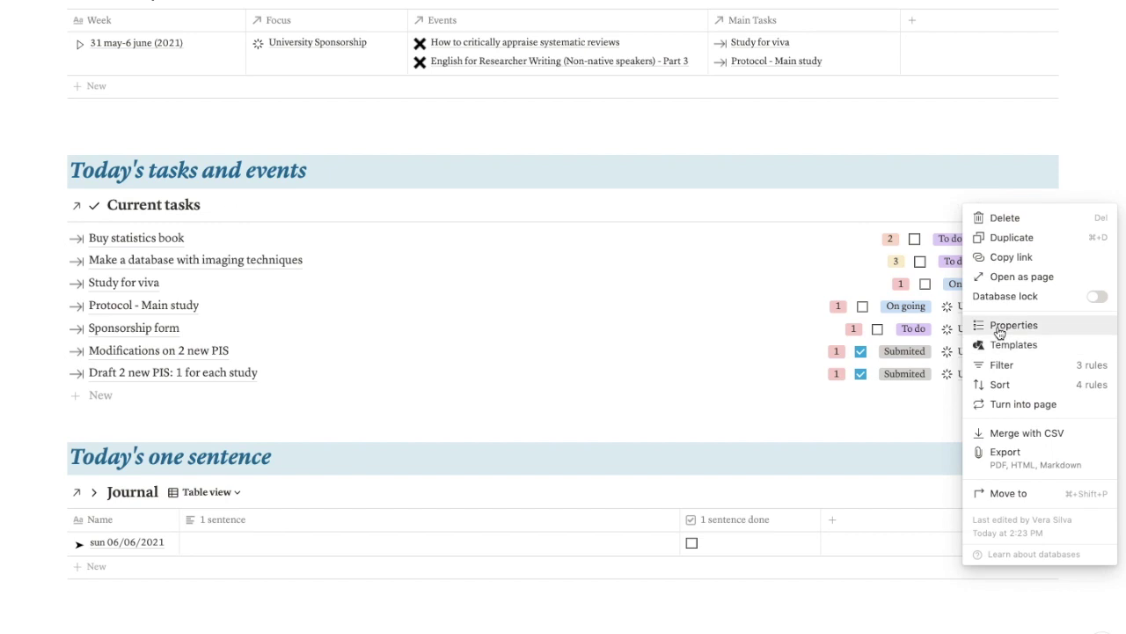
left_click(1003, 328)
left_click_drag(692, 268, 696, 607)
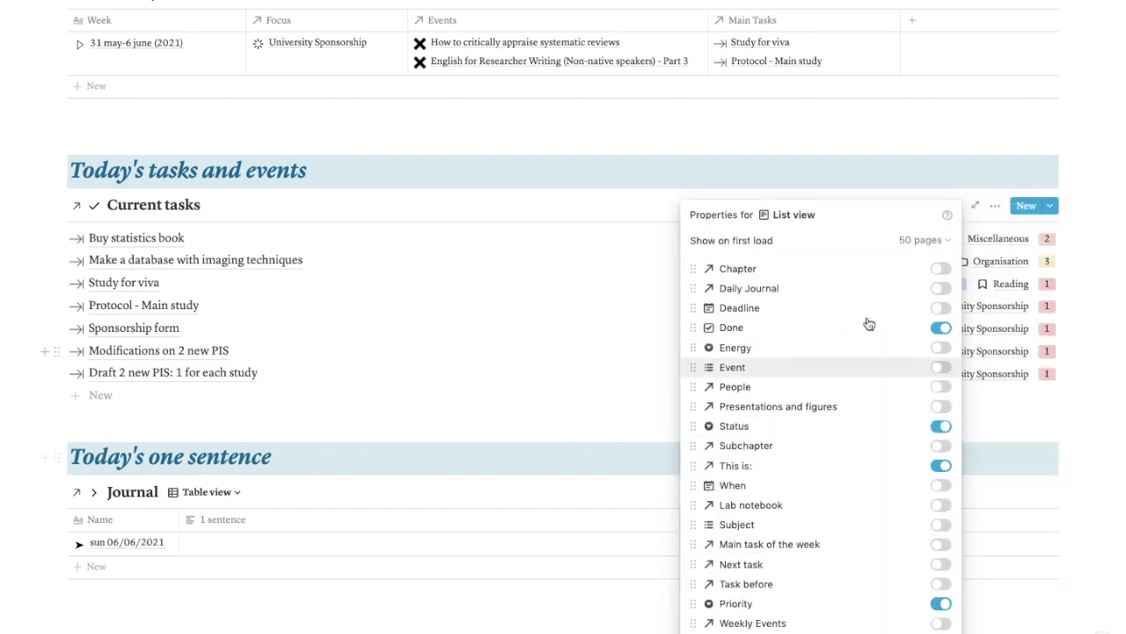
left_click(1049, 239)
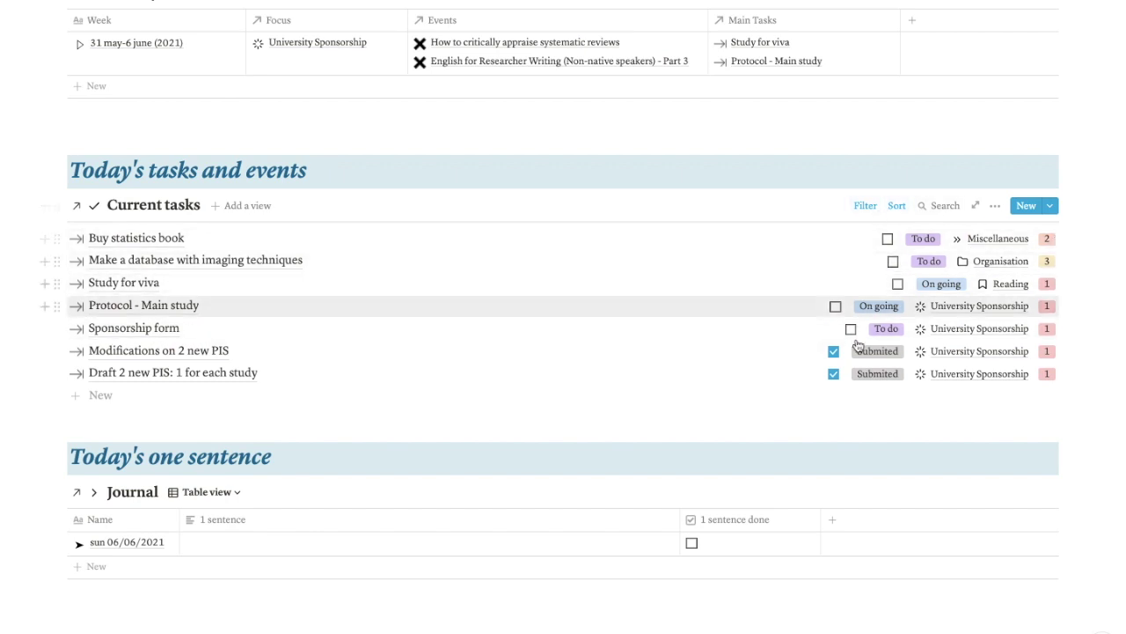
Move the Done property directly above Priority in the property order of today's Current tasks list.
left_click(993, 205)
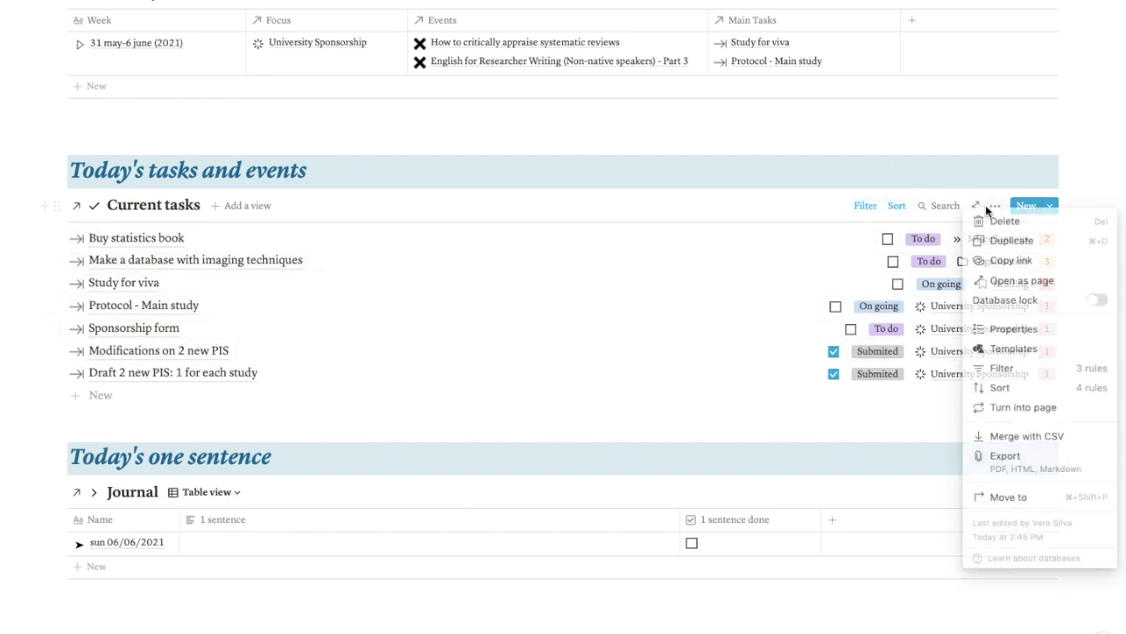
left_click(997, 329)
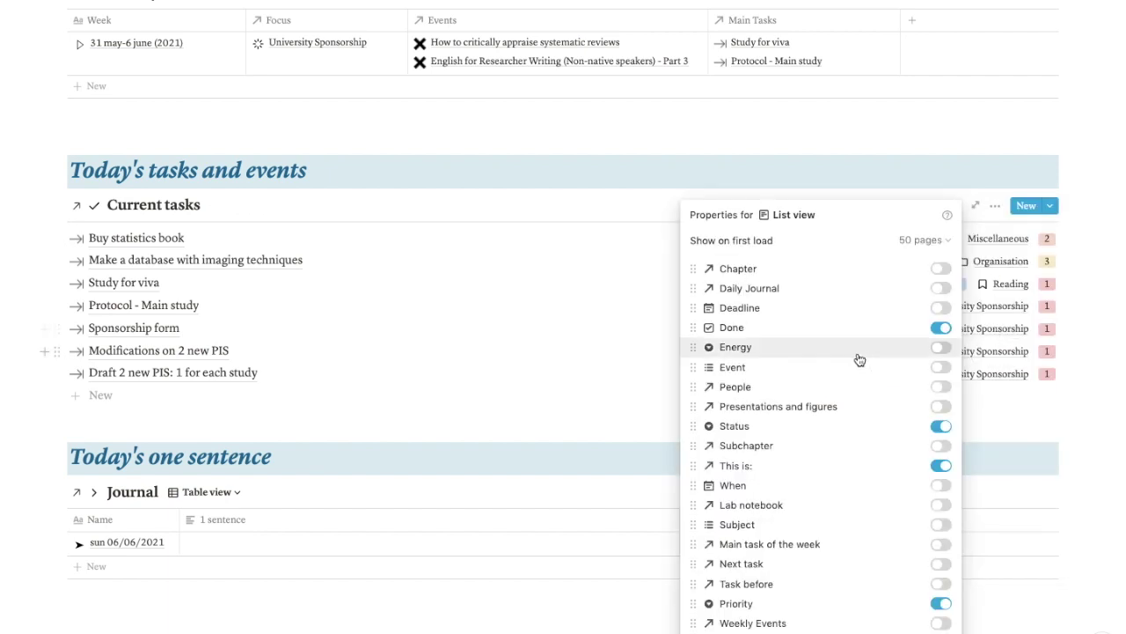
left_click_drag(693, 326, 689, 584)
left_click(1026, 307)
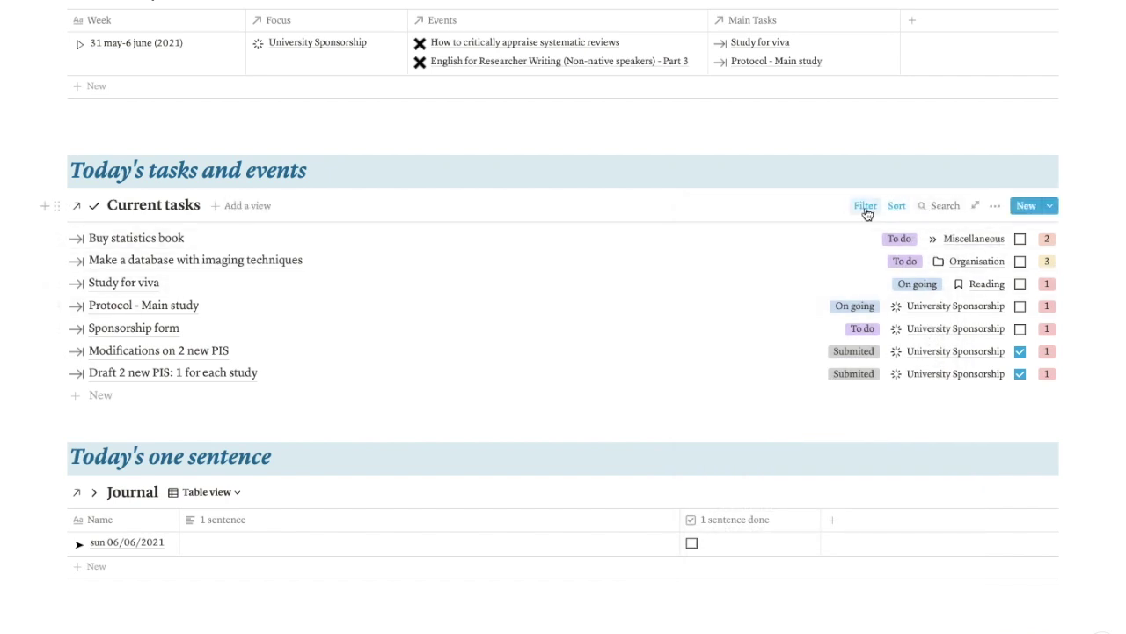
Move the Status property directly below This is: in the property order of today's Current tasks list.
left_click(993, 206)
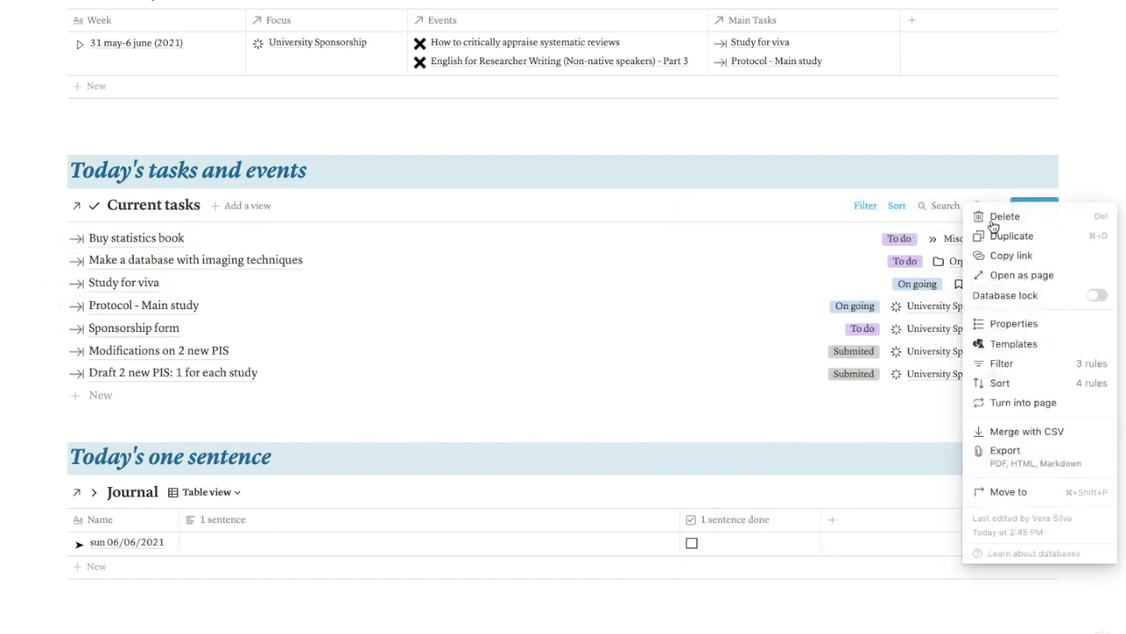
left_click(1003, 324)
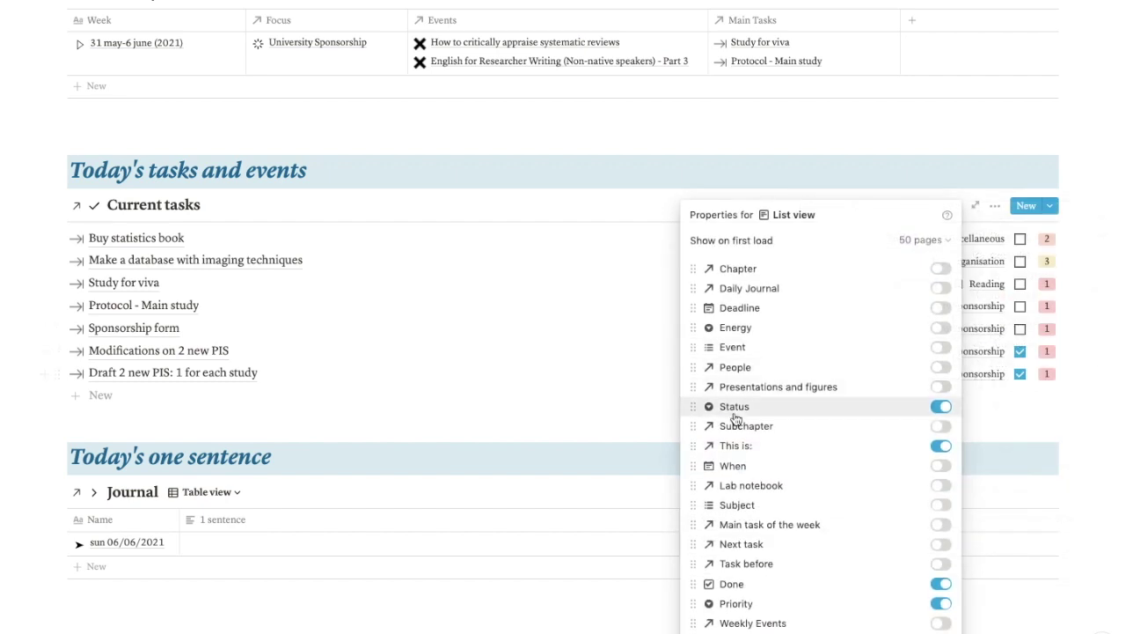
left_click_drag(693, 405, 694, 445)
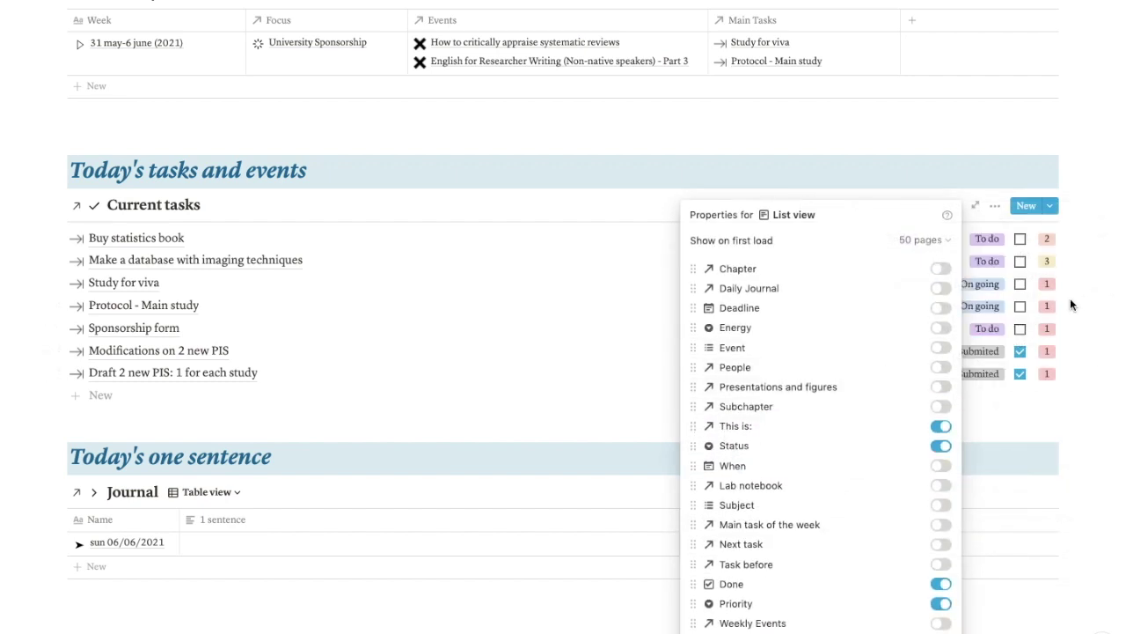
left_click(1070, 305)
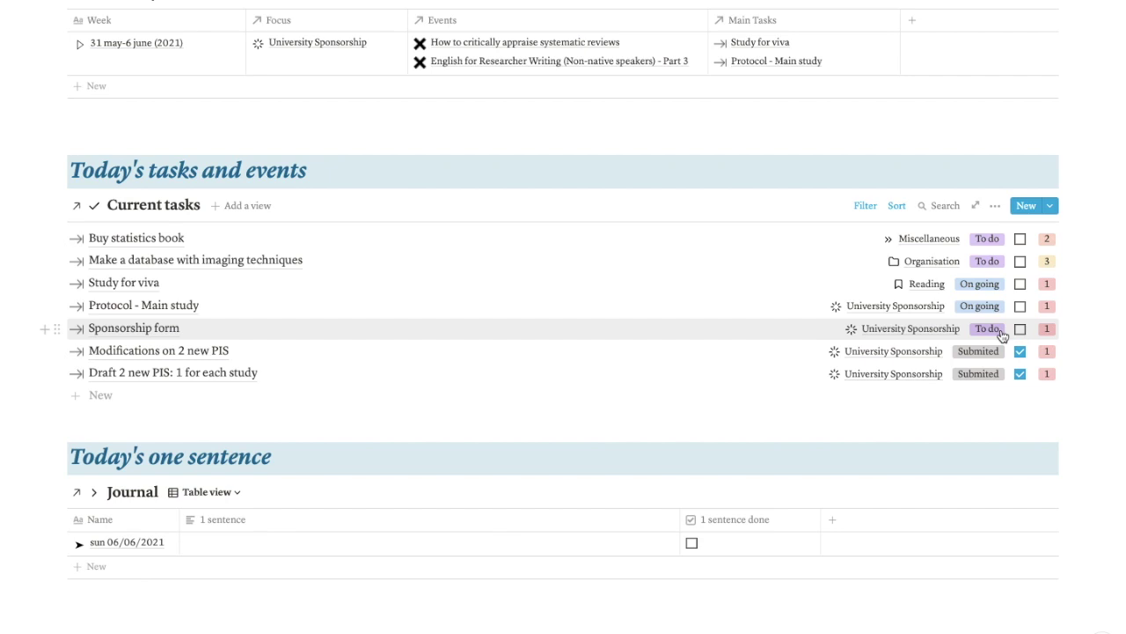
Open the Sponsorship form task, view its available Status options and close it without changing the status.
left_click(1000, 332)
left_click(498, 352)
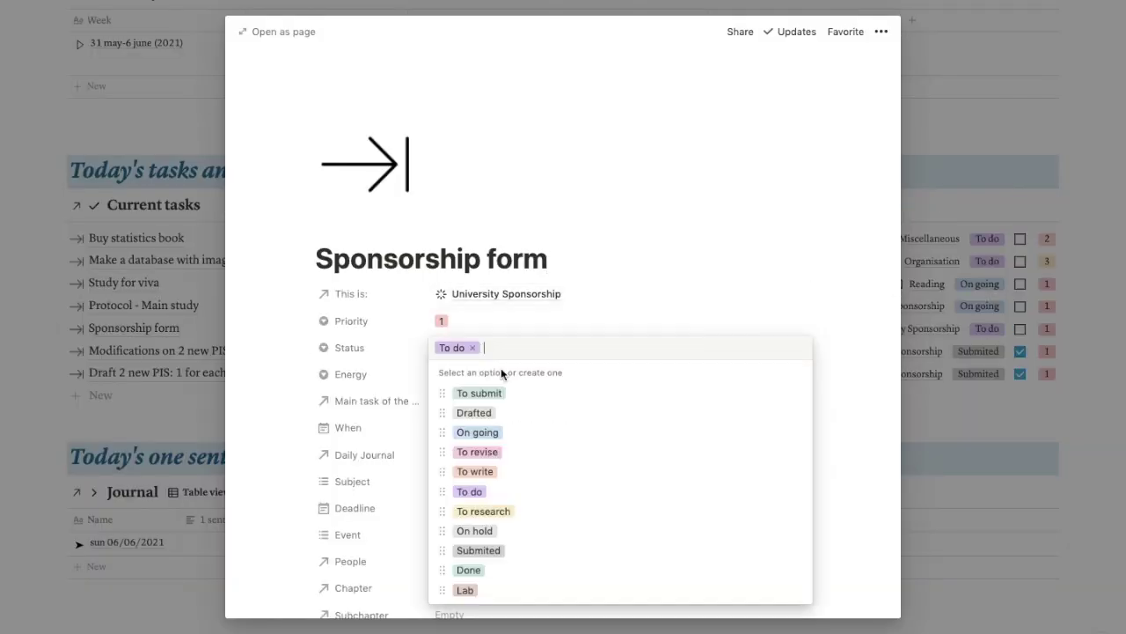
left_click(596, 254)
left_click(1064, 263)
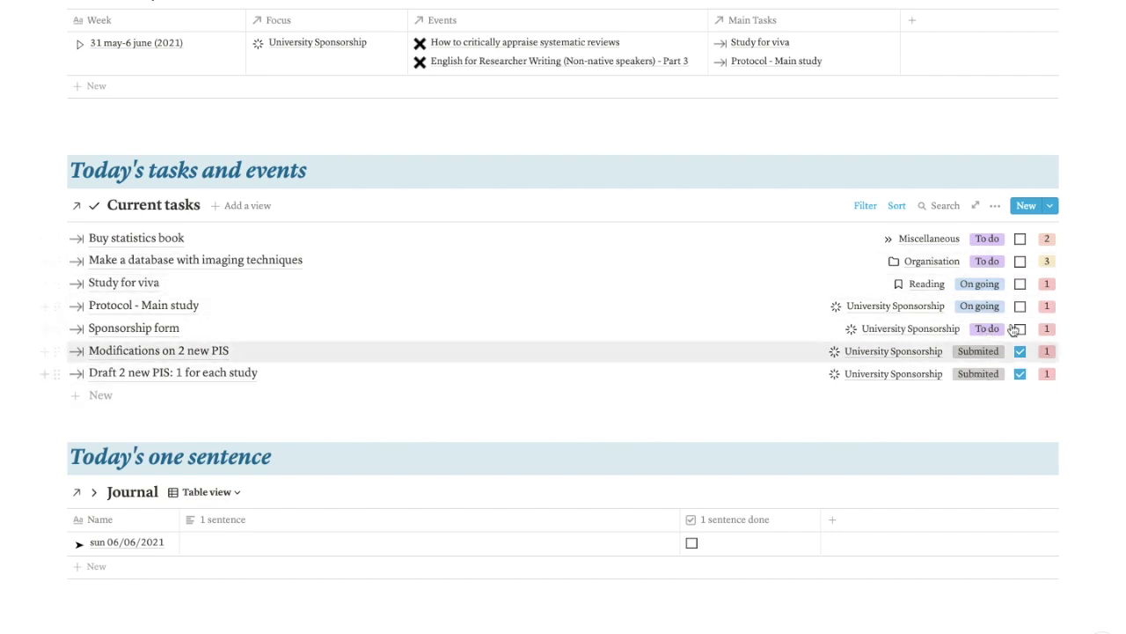
Review the sort rules of today's Current tasks list and compare them with the task order.
left_click(896, 208)
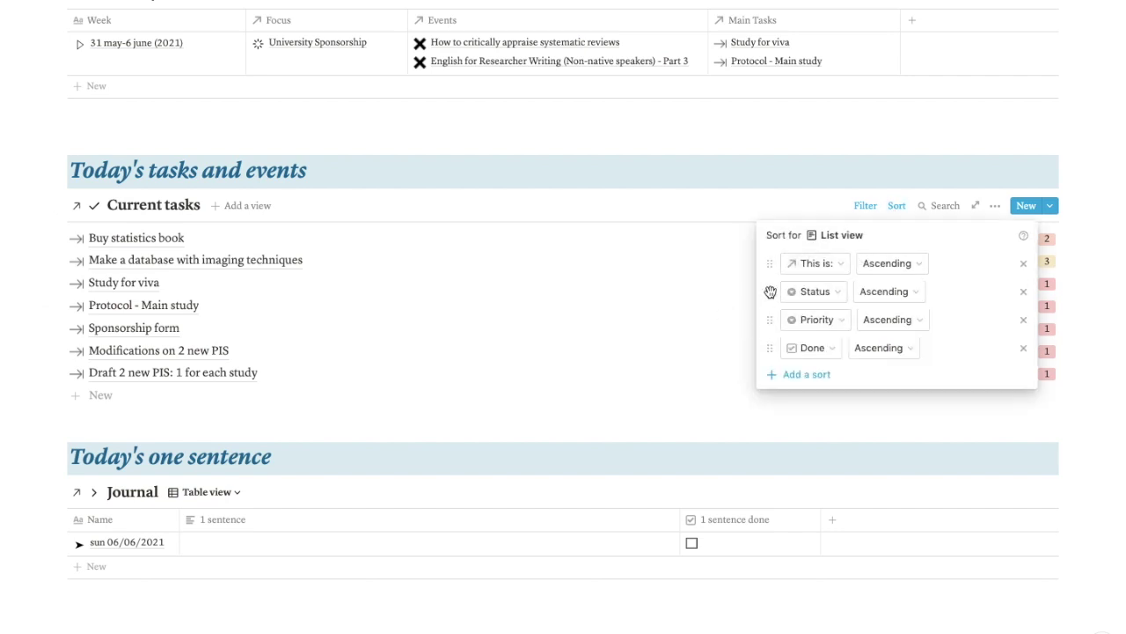
left_click(1071, 298)
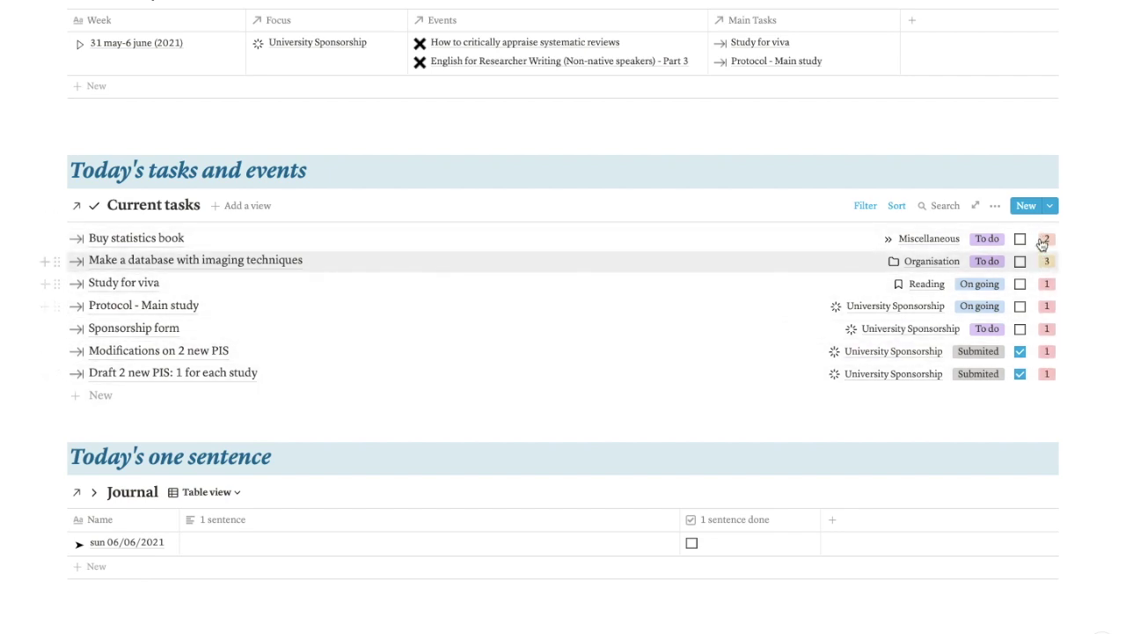
left_click(897, 208)
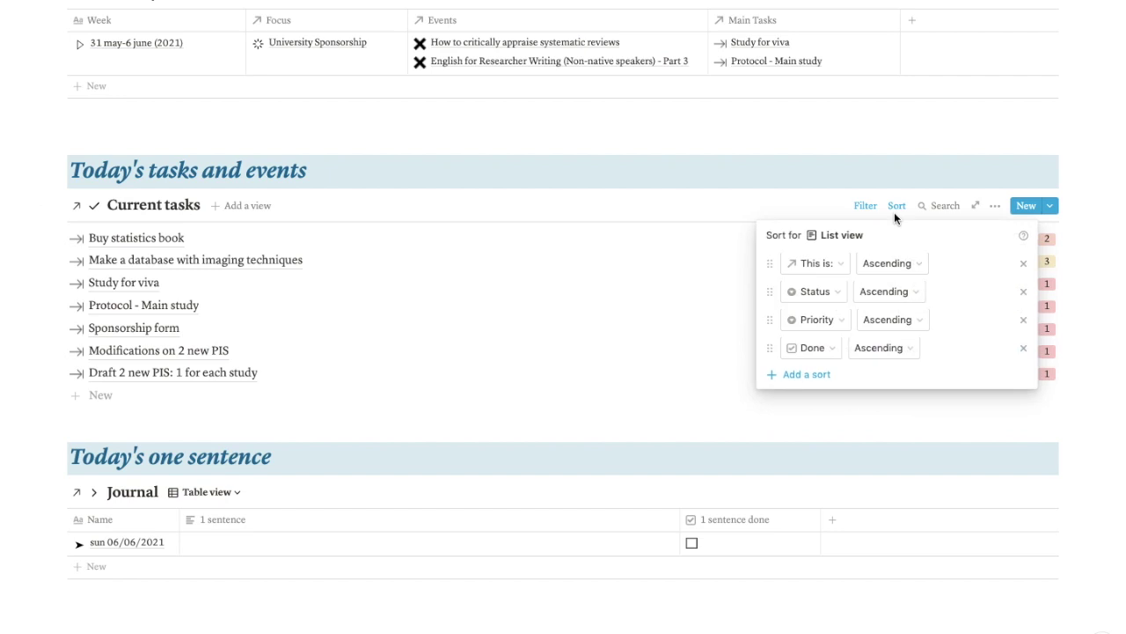
left_click(1045, 278)
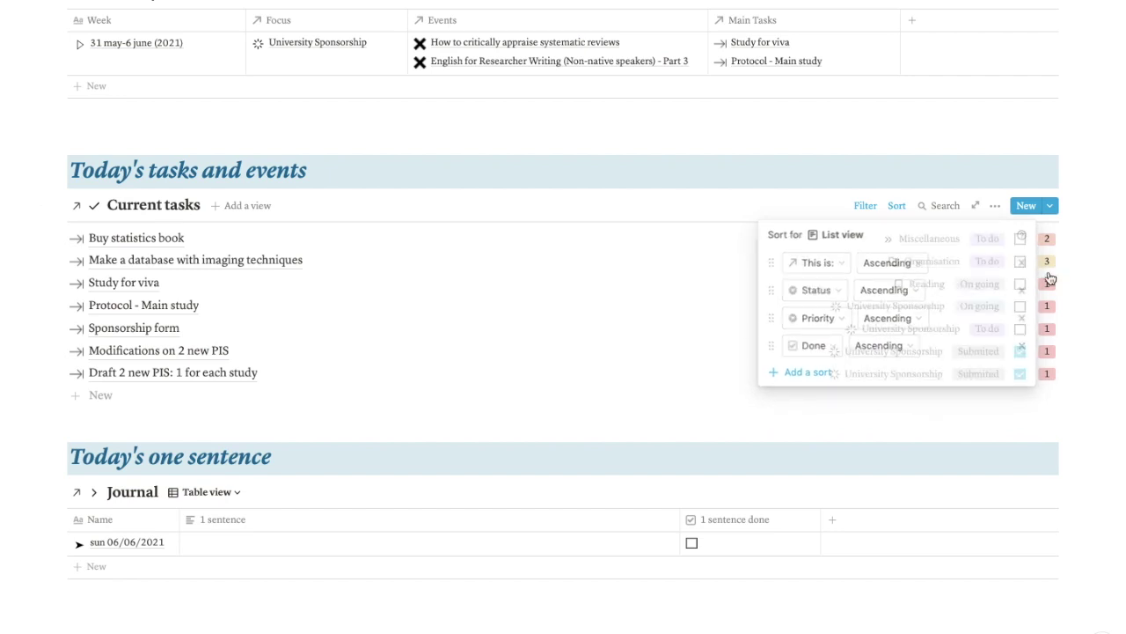
Make Priority the first sort rule of today's Current tasks list, ahead of This is: and Status.
left_click(897, 206)
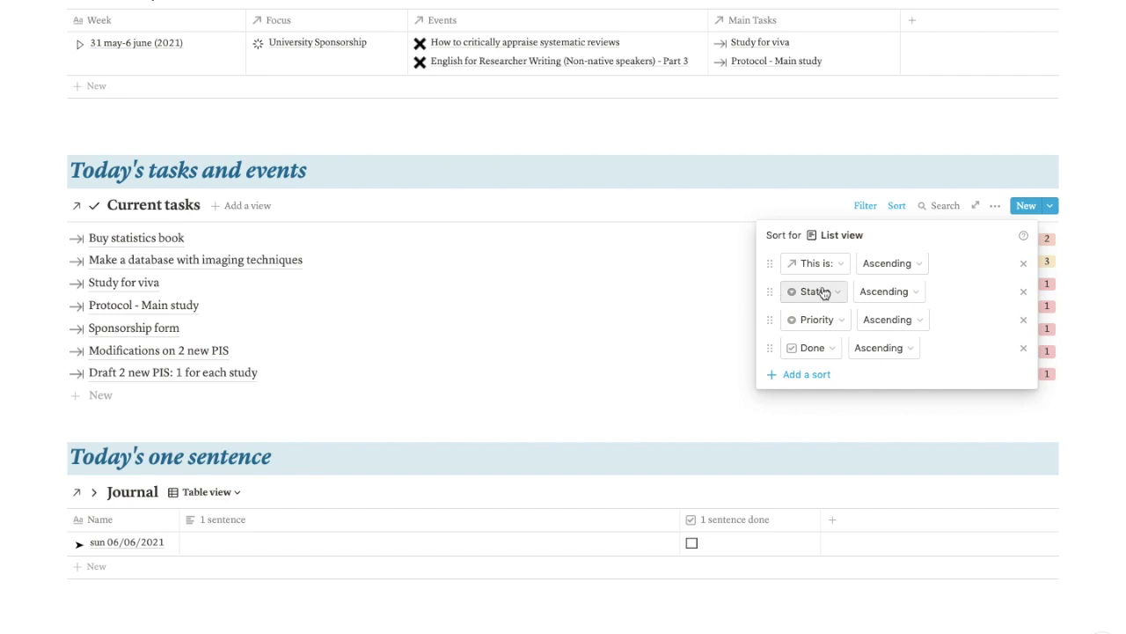
left_click_drag(770, 320, 770, 264)
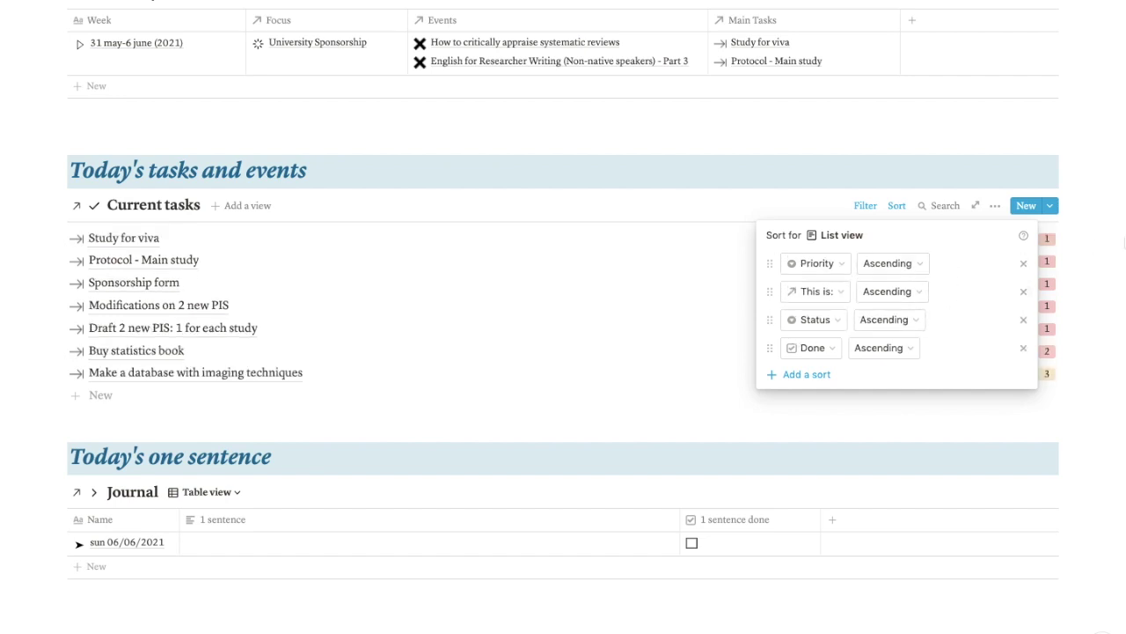
left_click(1097, 272)
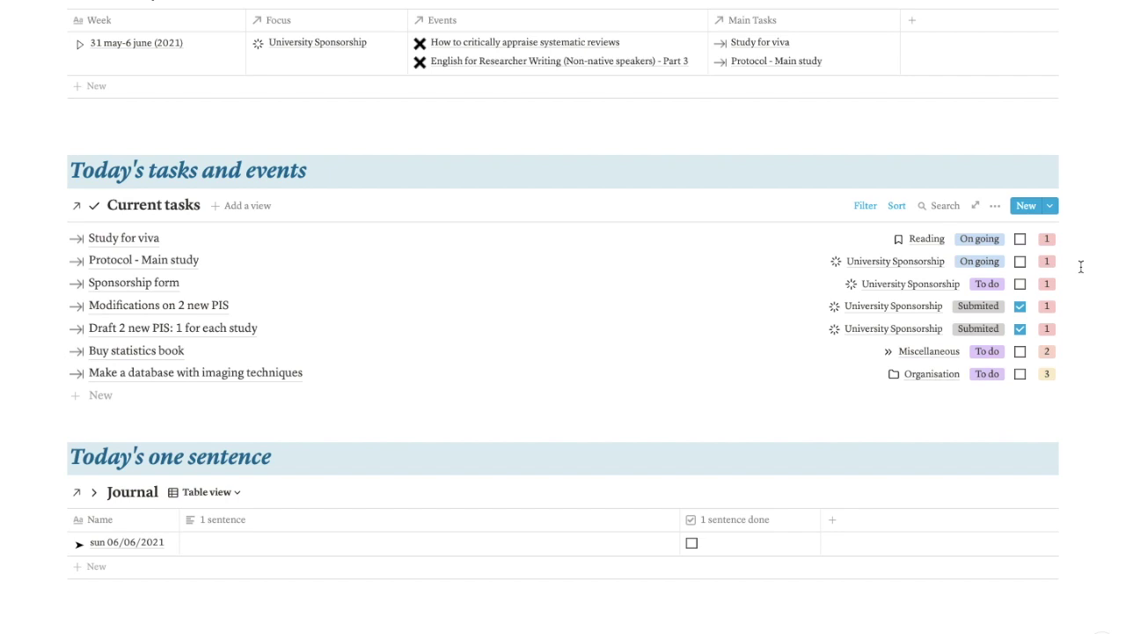
Examine the filter of the Journal table under Today's one sentence.
scroll(787, 294, "down", 5)
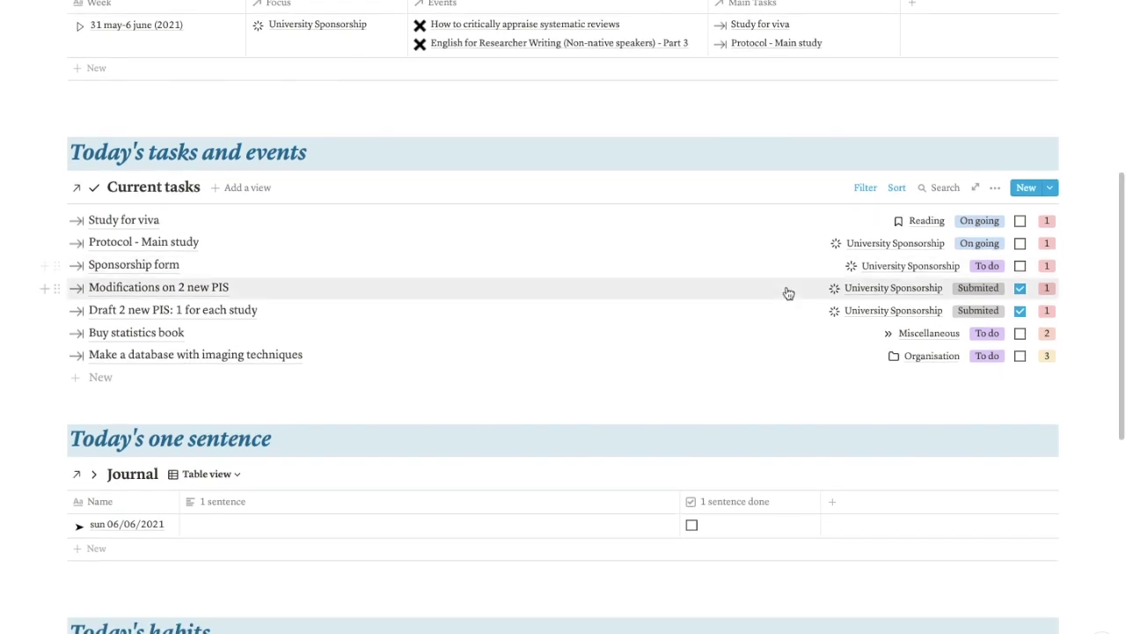
scroll(218, 308, "up", 3)
scroll(219, 309, "down", 4)
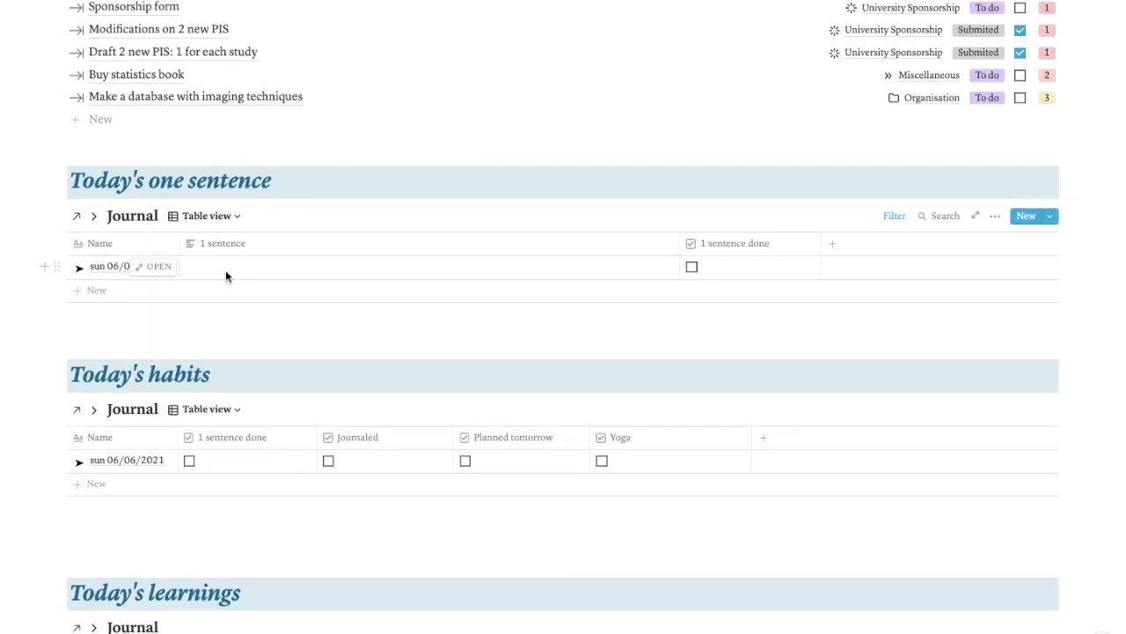
left_click(893, 220)
left_click(498, 290)
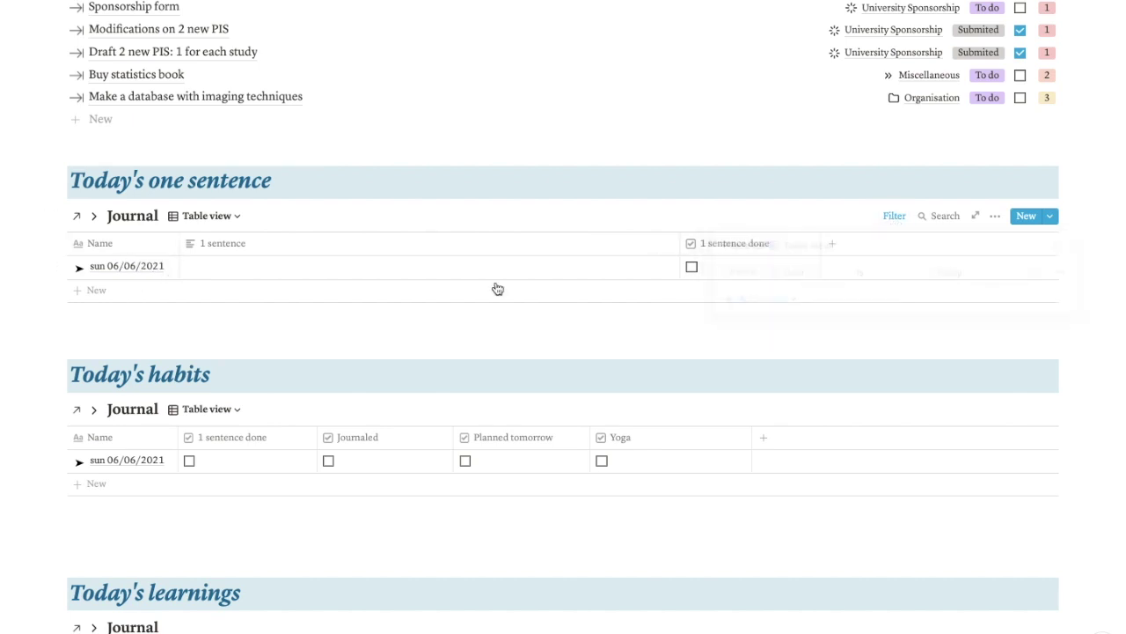
Open the 1 sentence field of the sun 06/06/2021 entry without filling it, then tick 1 sentence done and clear it again.
left_click(204, 268)
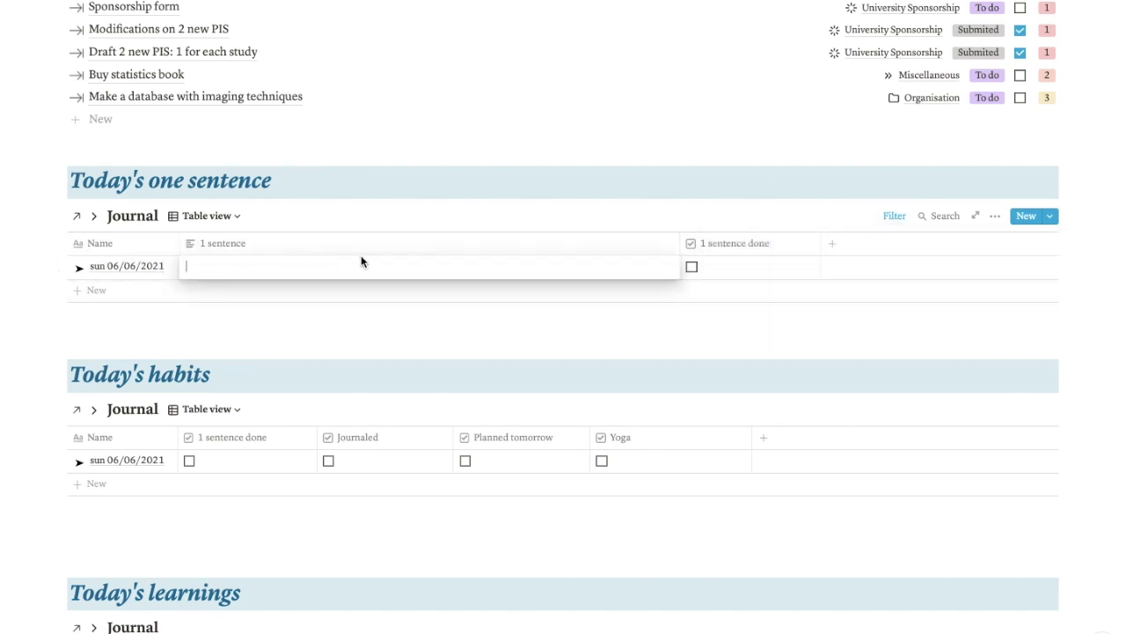
key("Escape")
left_click(692, 267)
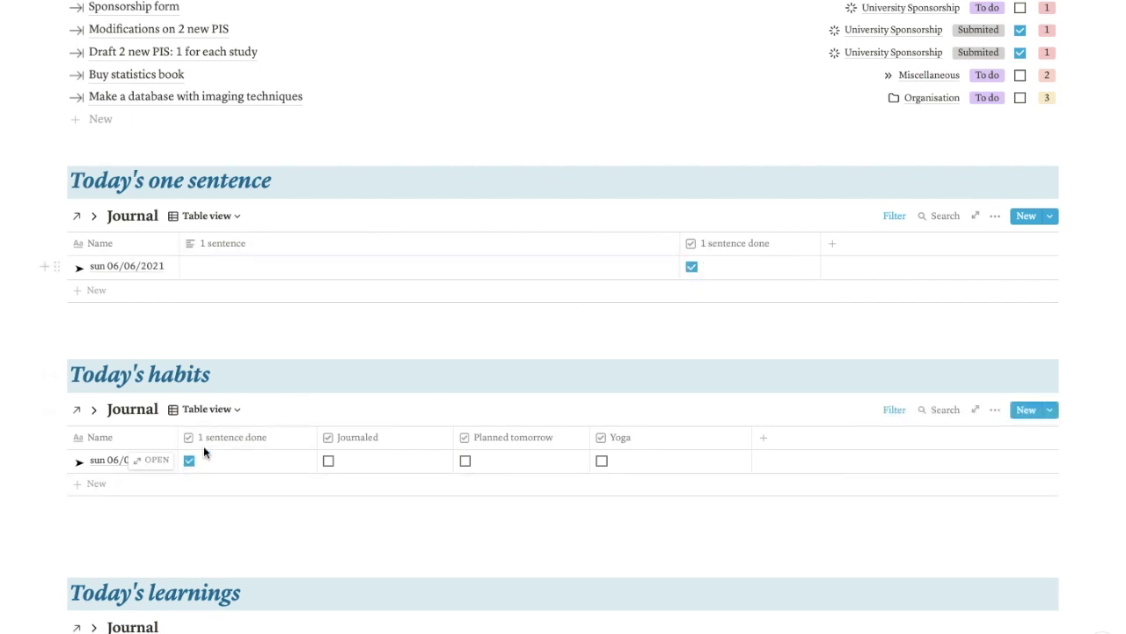
left_click(692, 266)
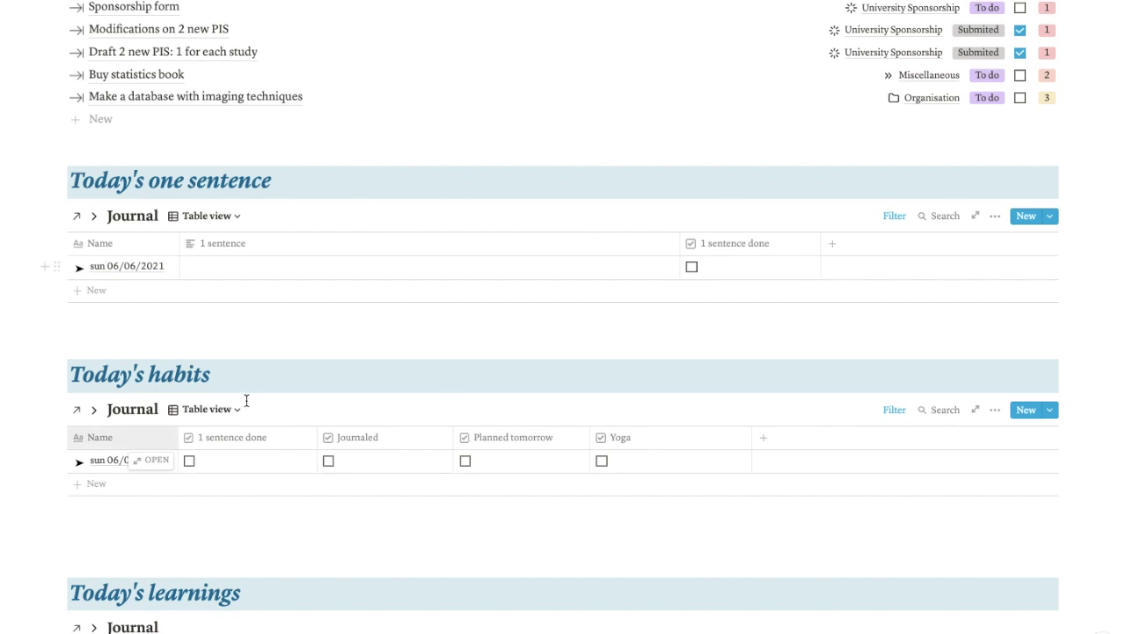
Review the Journal tables under Today's habits and Today's learnings.
scroll(211, 456, "down", 1)
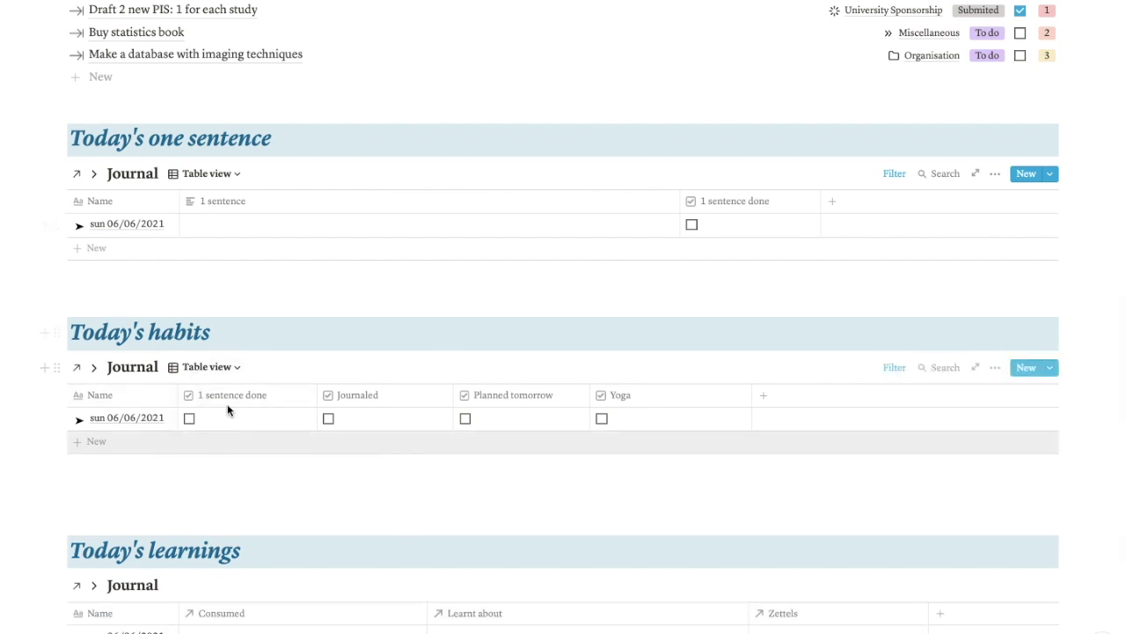
scroll(475, 364, "down", 2)
scroll(326, 335, "down", 1)
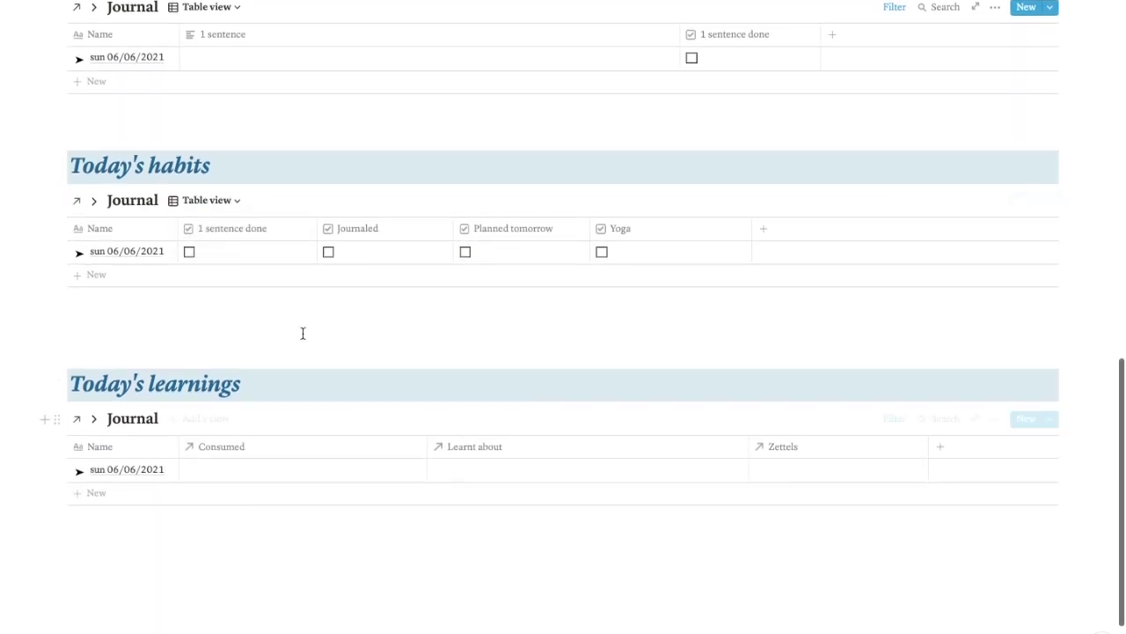
scroll(430, 343, "down", 1)
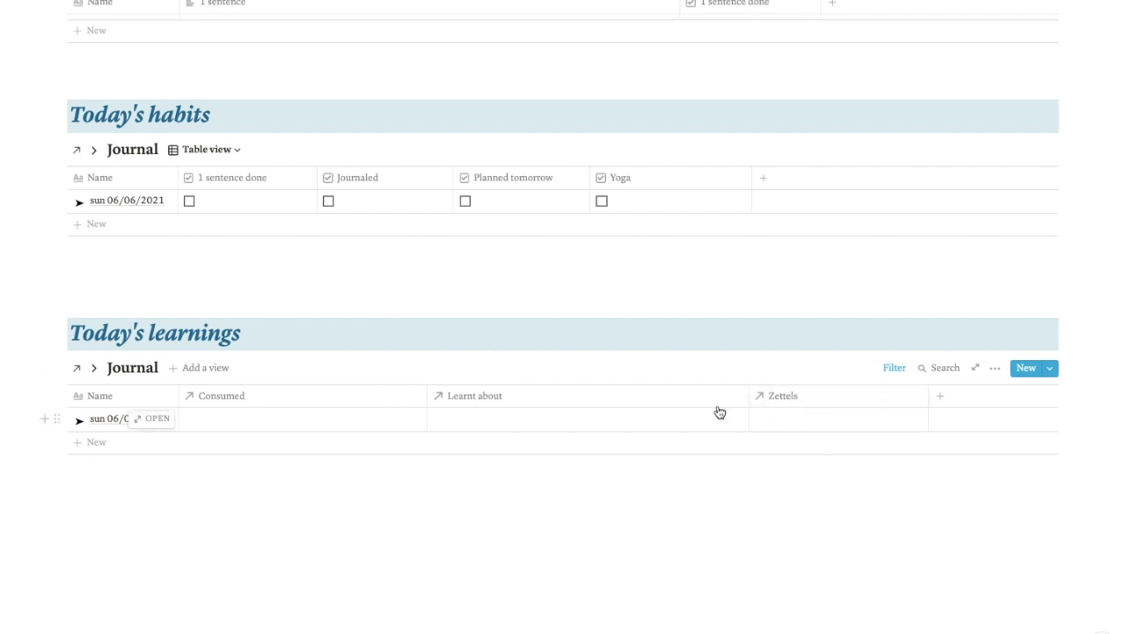
scroll(535, 399, "up", 10)
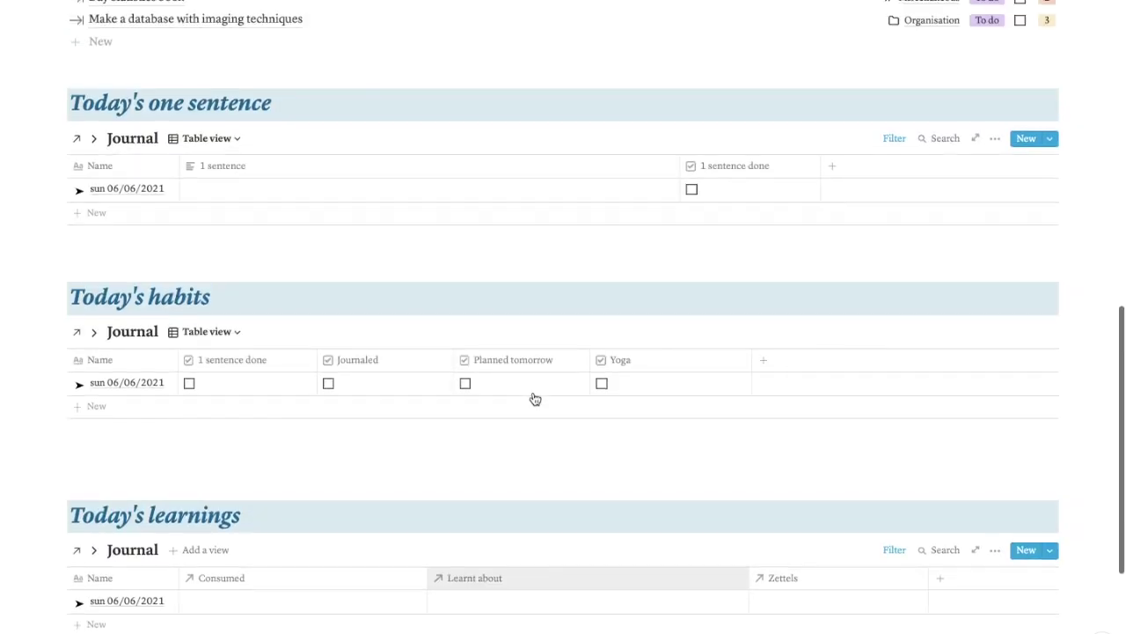
Review this week's focus and main tasks on the Today page, then follow its link to task management.
scroll(533, 393, "up", 5)
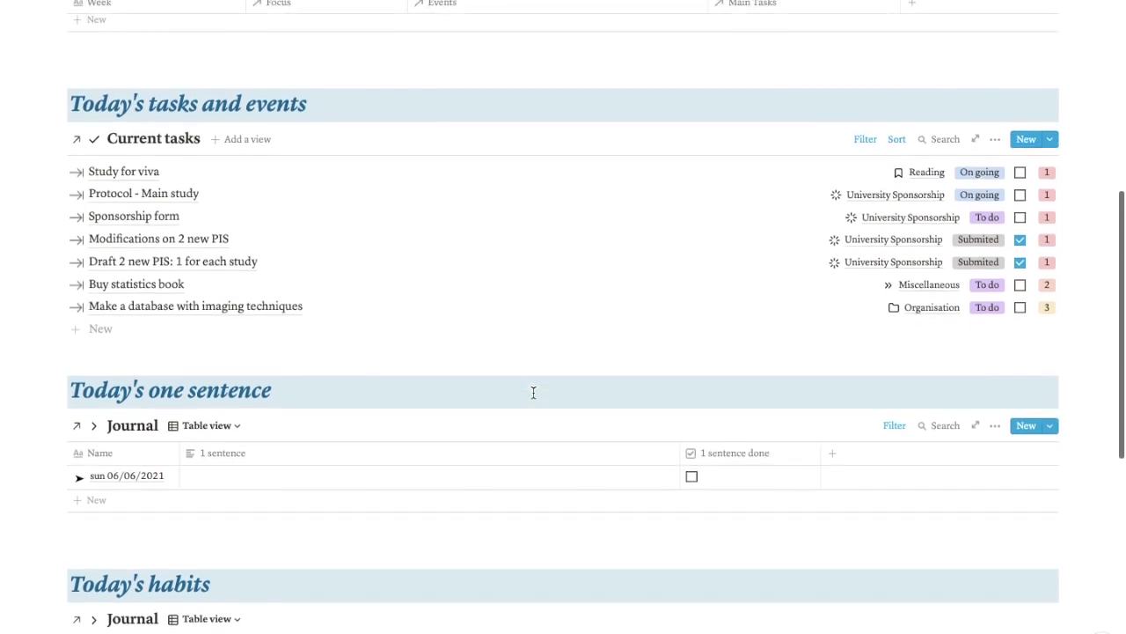
scroll(534, 398, "up", 1)
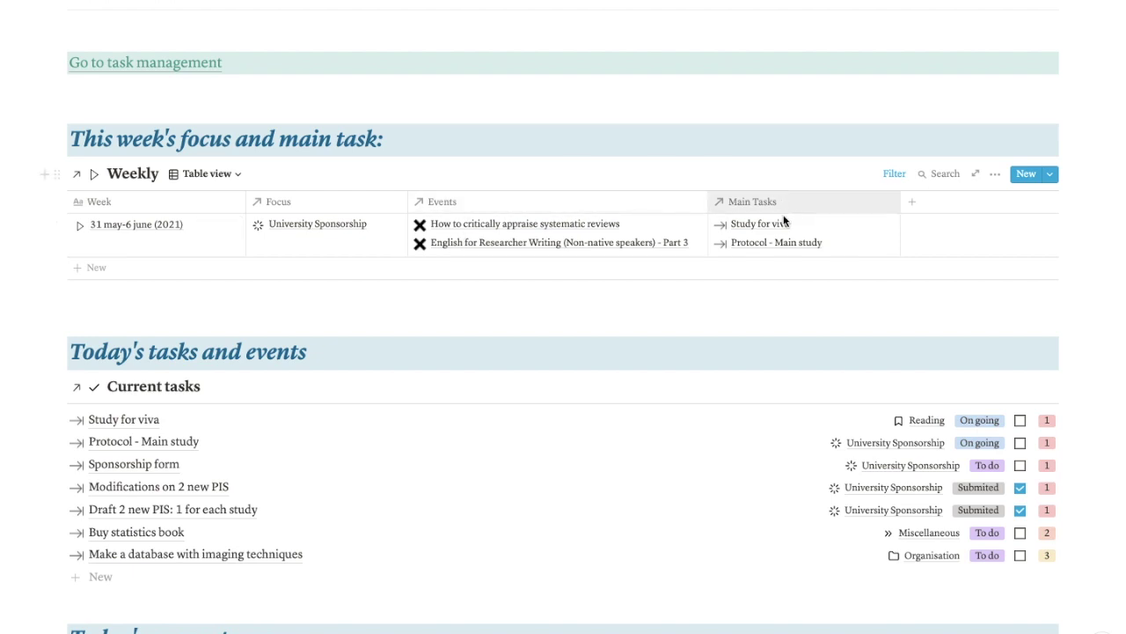
scroll(781, 218, "up", 2)
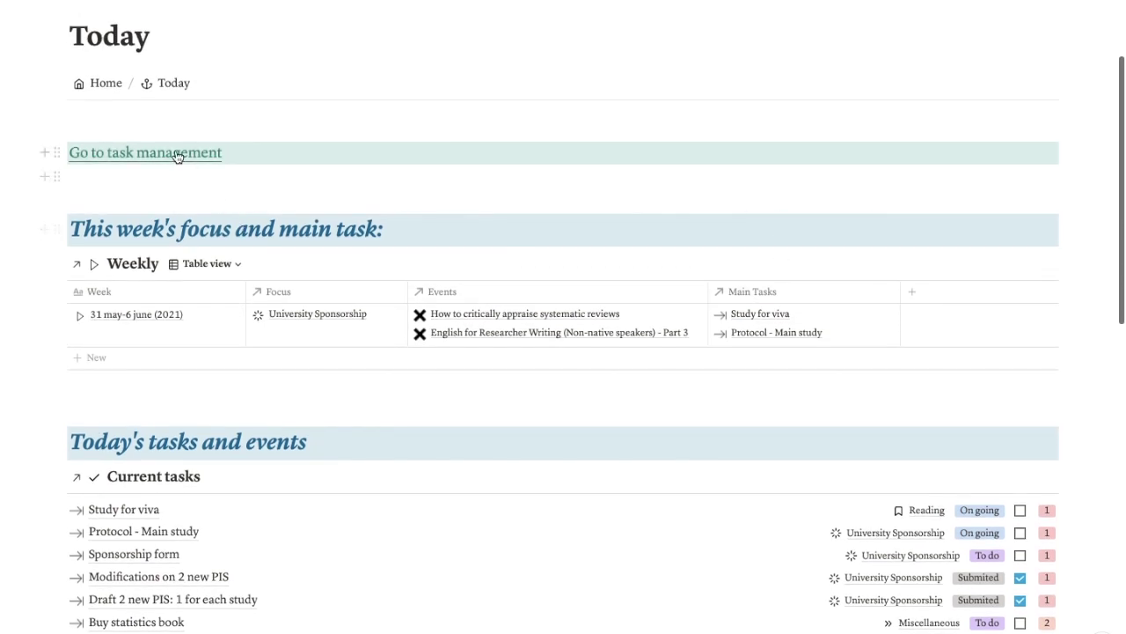
left_click(176, 151)
Examine the Tasks page's event schedule, Current tasks lists, June 2021 task calendar and Plan by month board.
scroll(678, 317, "down", 5)
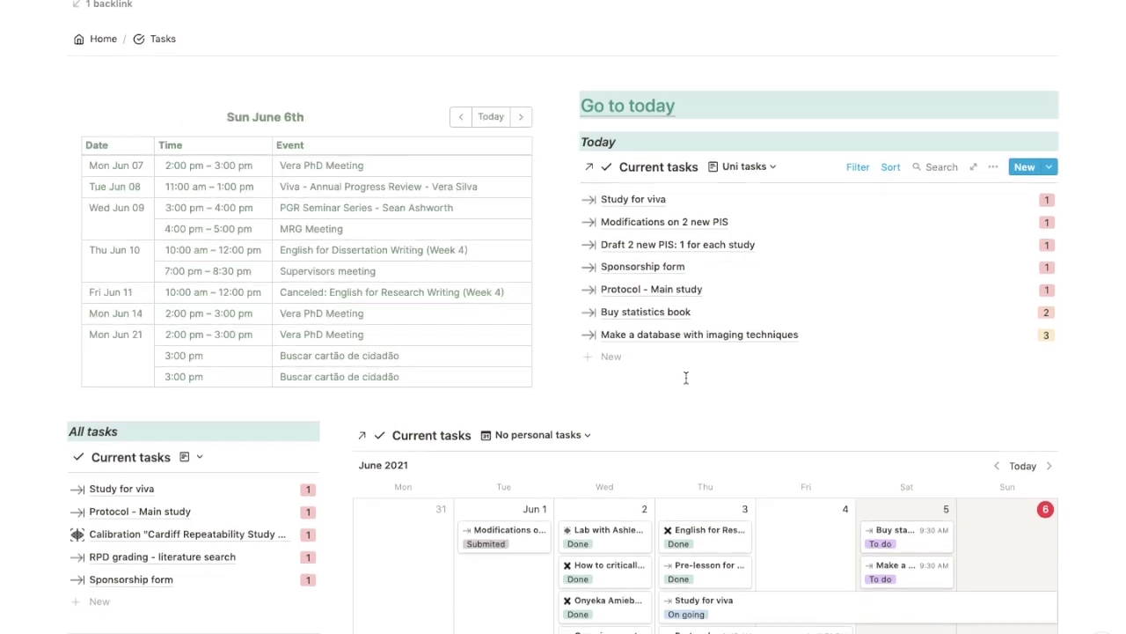
scroll(687, 378, "down", 2)
scroll(686, 378, "down", 5)
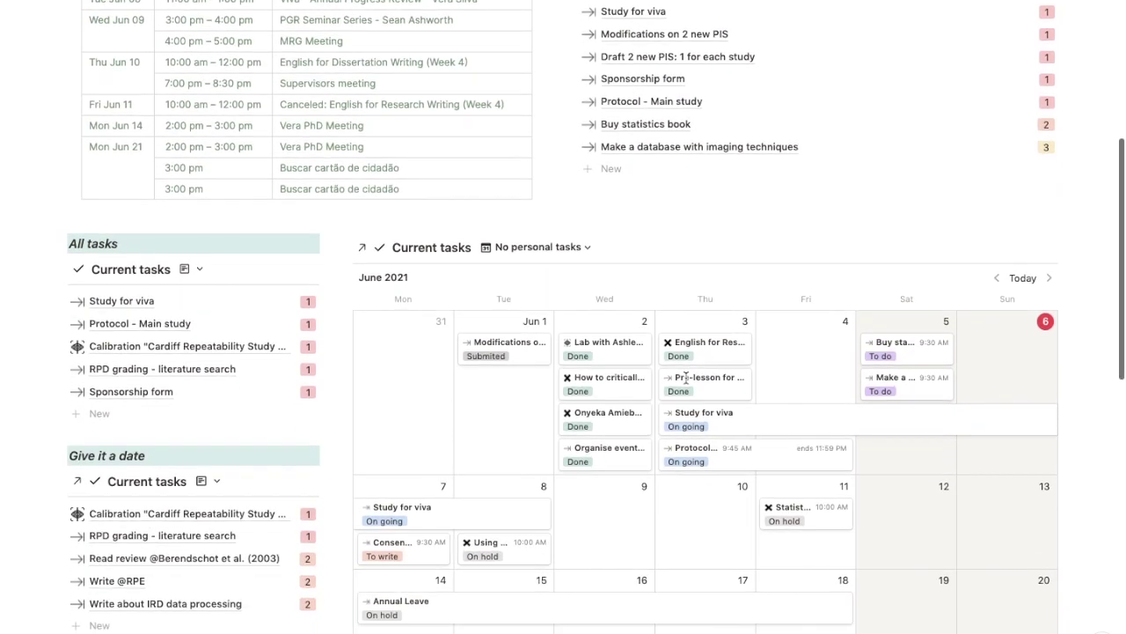
scroll(688, 383, "down", 4)
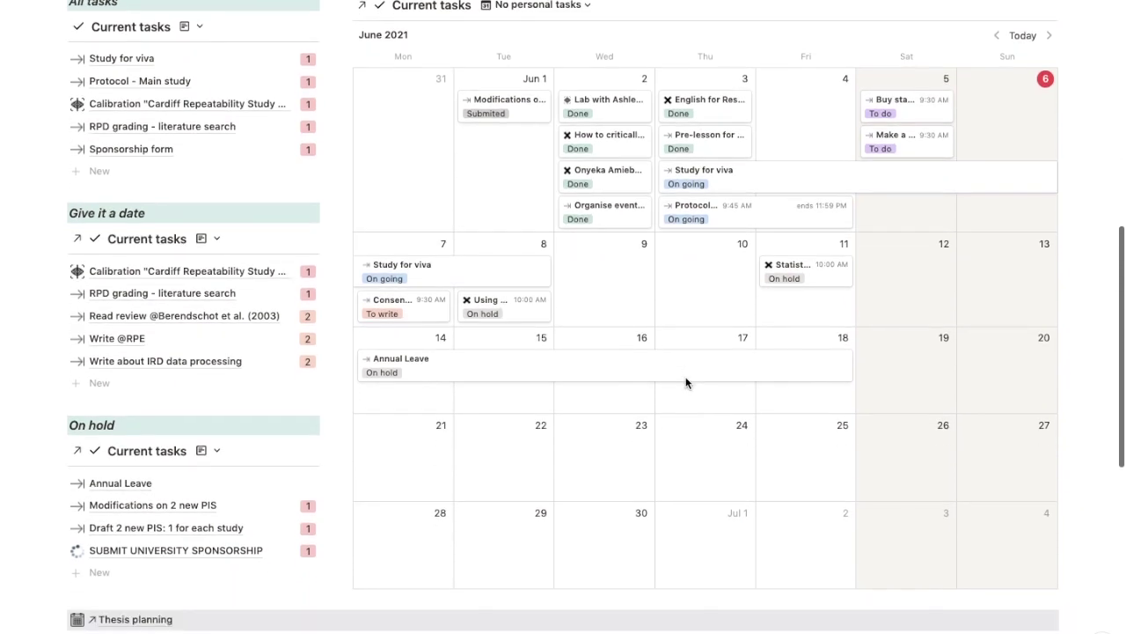
scroll(688, 384, "down", 2)
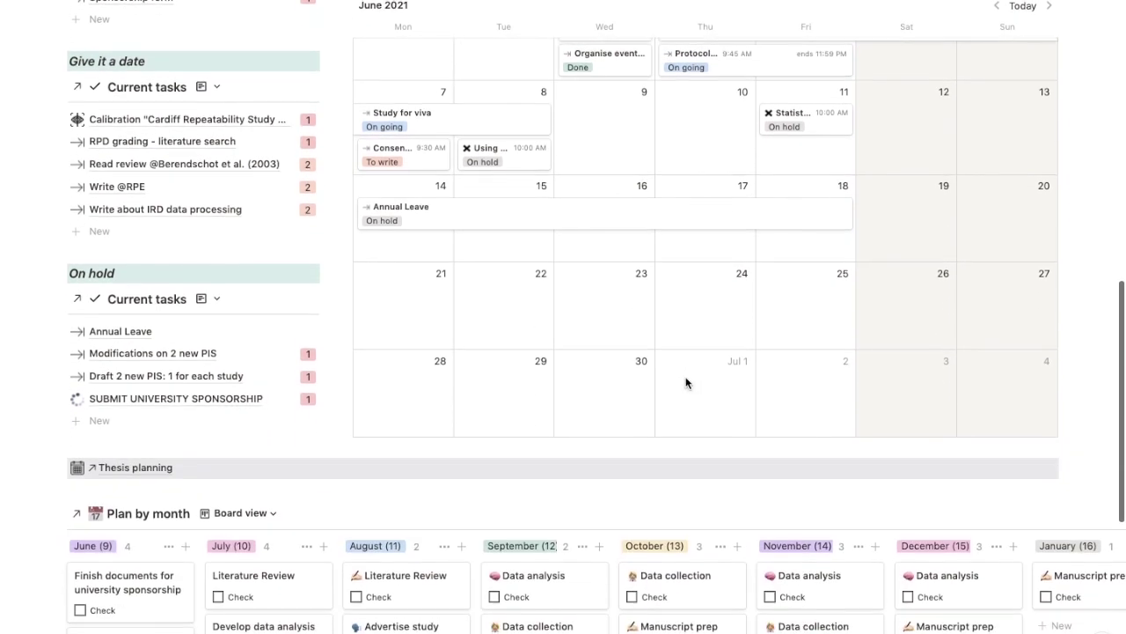
scroll(686, 381, "up", 5)
scroll(686, 382, "up", 1)
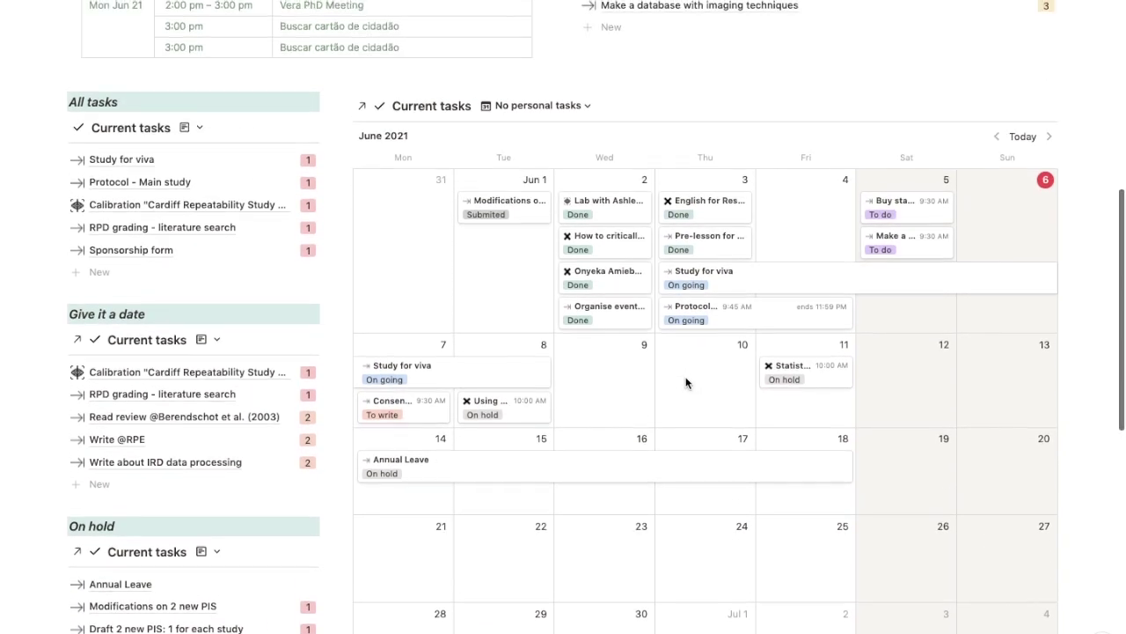
scroll(997, 290, "up", 4)
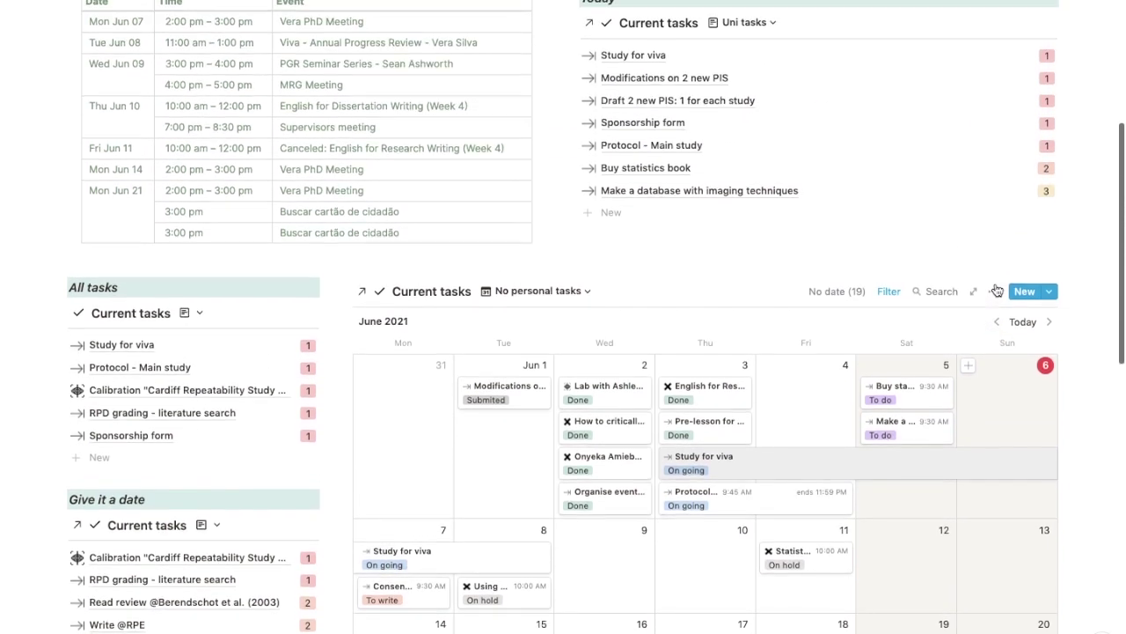
scroll(1071, 271, "up", 1)
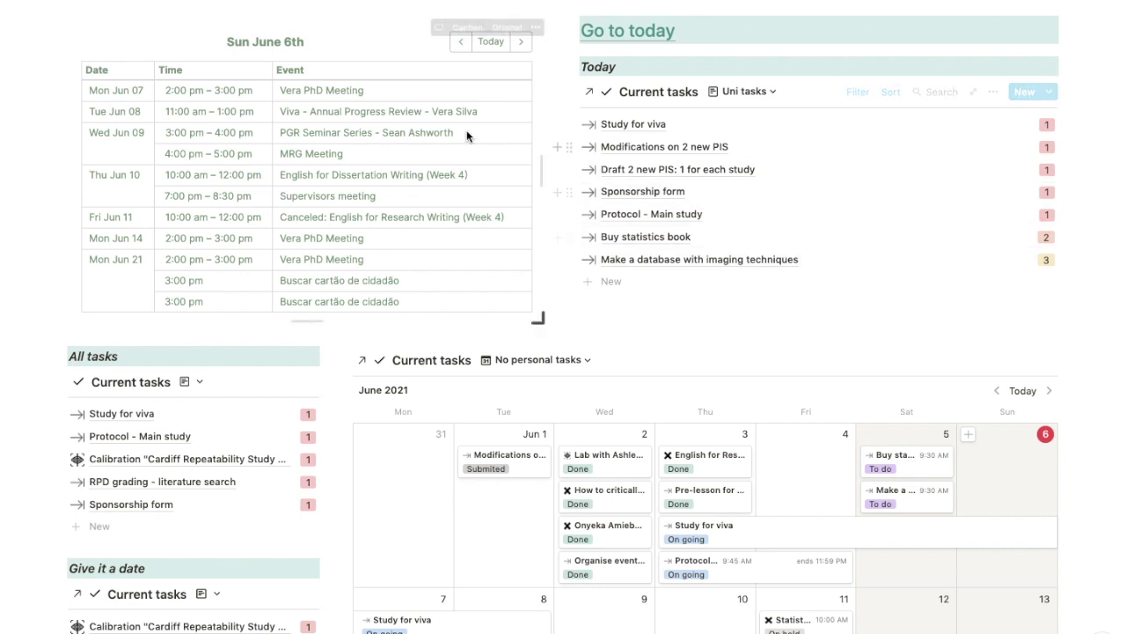
Return to the Home page and look over its quick links, progress bars and page categories from Notice to Do.
left_click(174, 30)
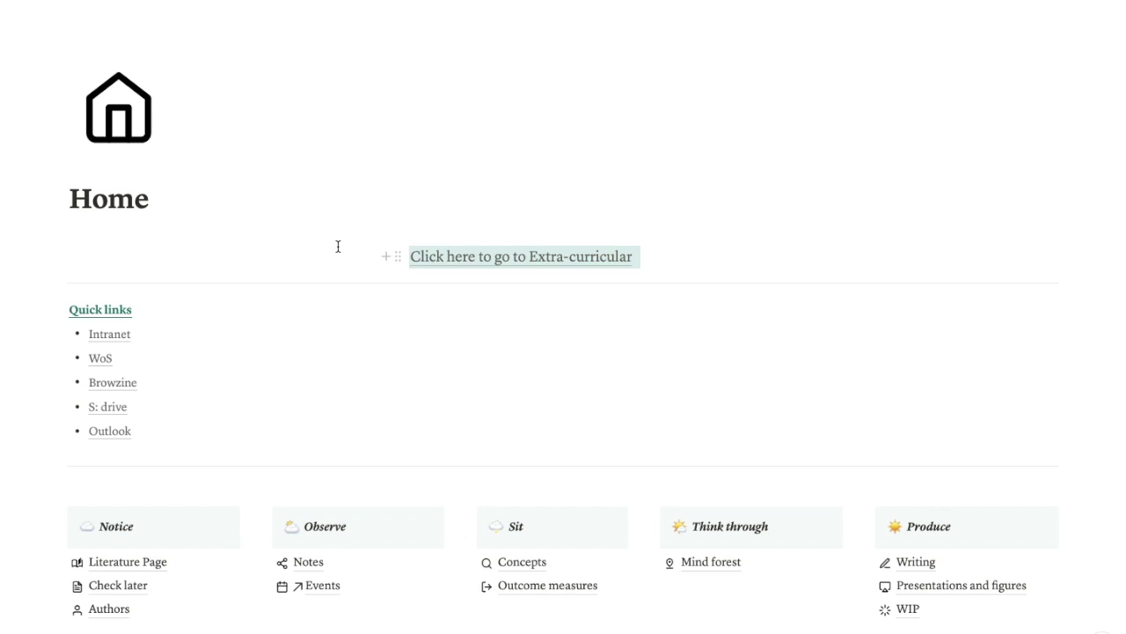
scroll(337, 246, "down", 2)
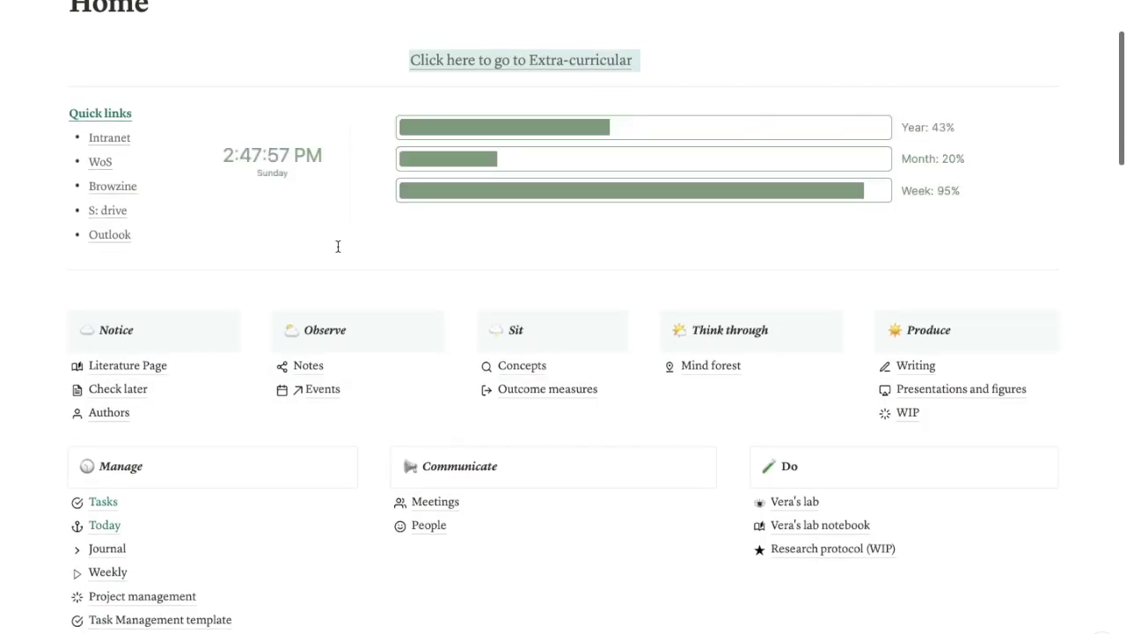
scroll(338, 246, "down", 1)
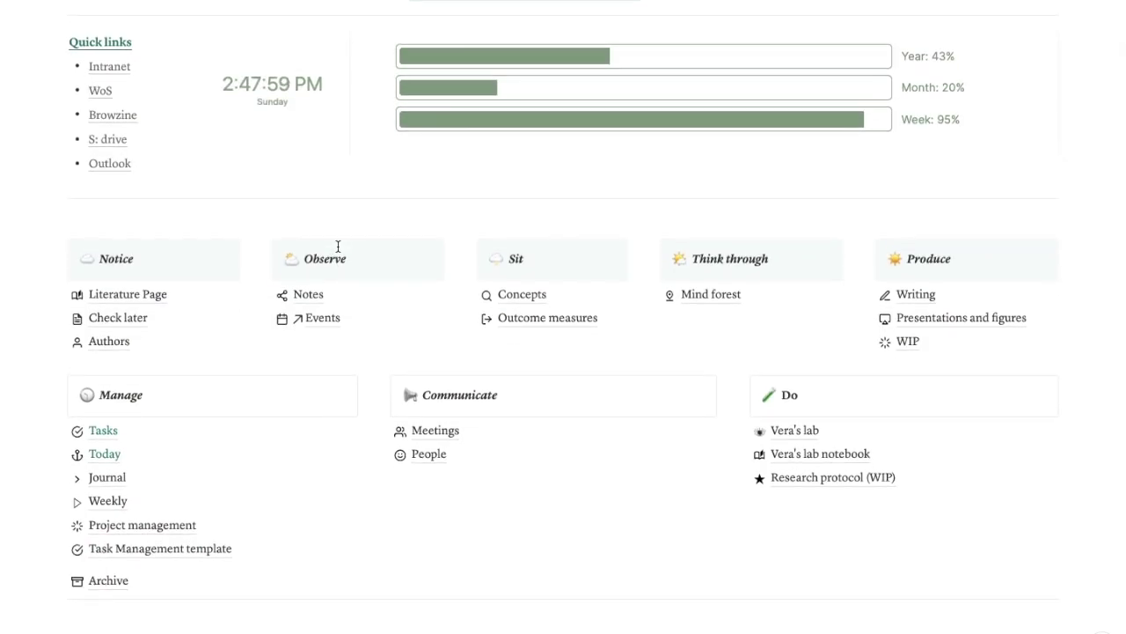
scroll(338, 246, "up", 3)
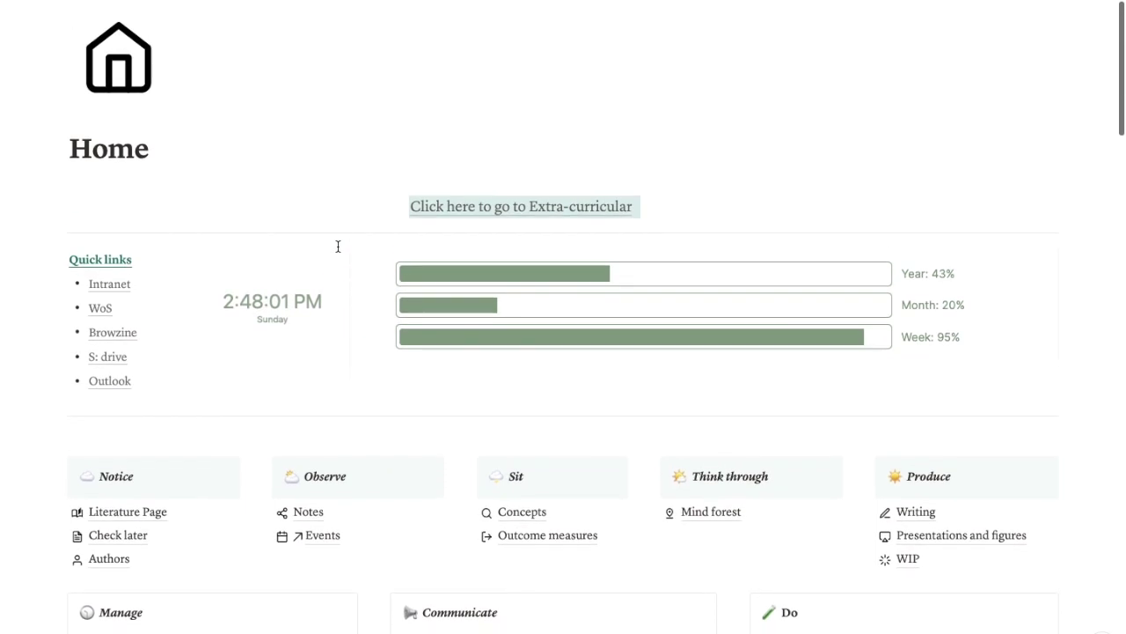
scroll(338, 247, "up", 1)
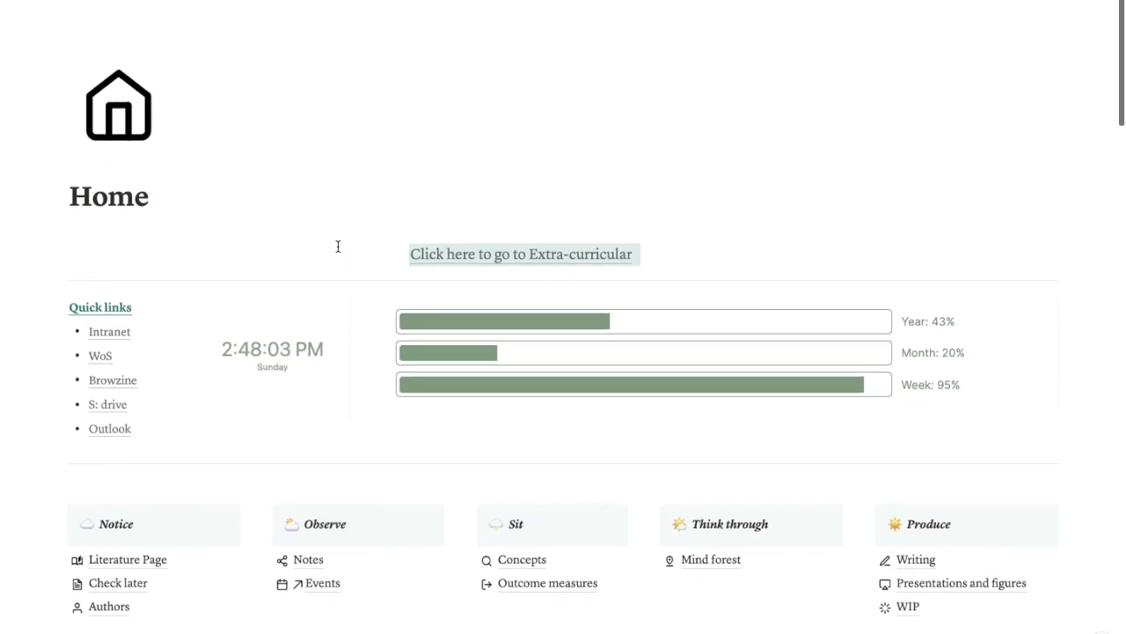